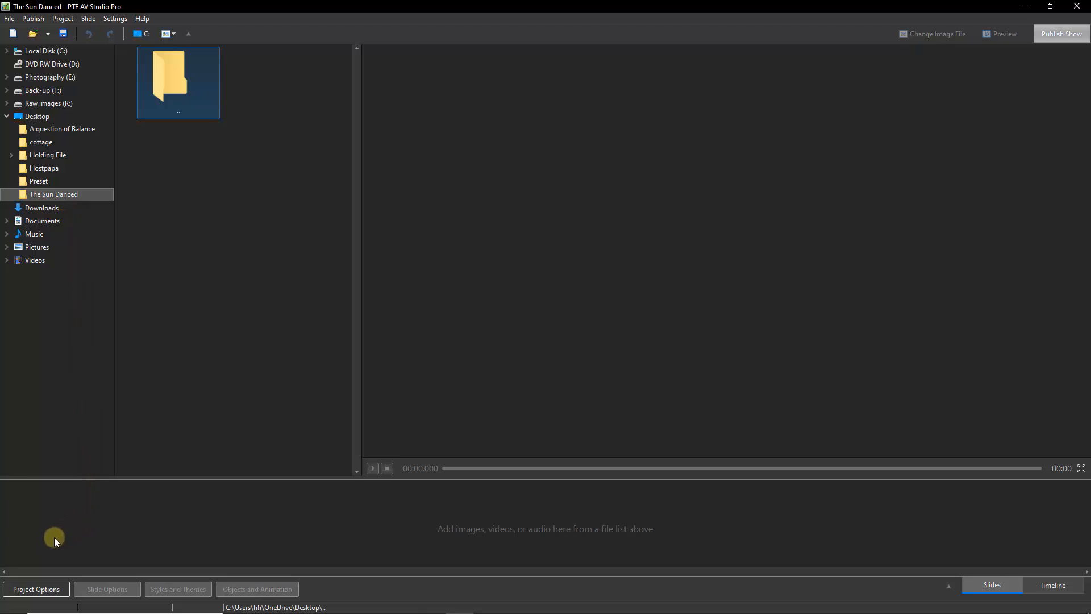
Open the project's audio options and set the voice-comment record device to Microphone (Yeti Stereo Microphone)
{"action": "left_click", "coordinate": [37, 590]}
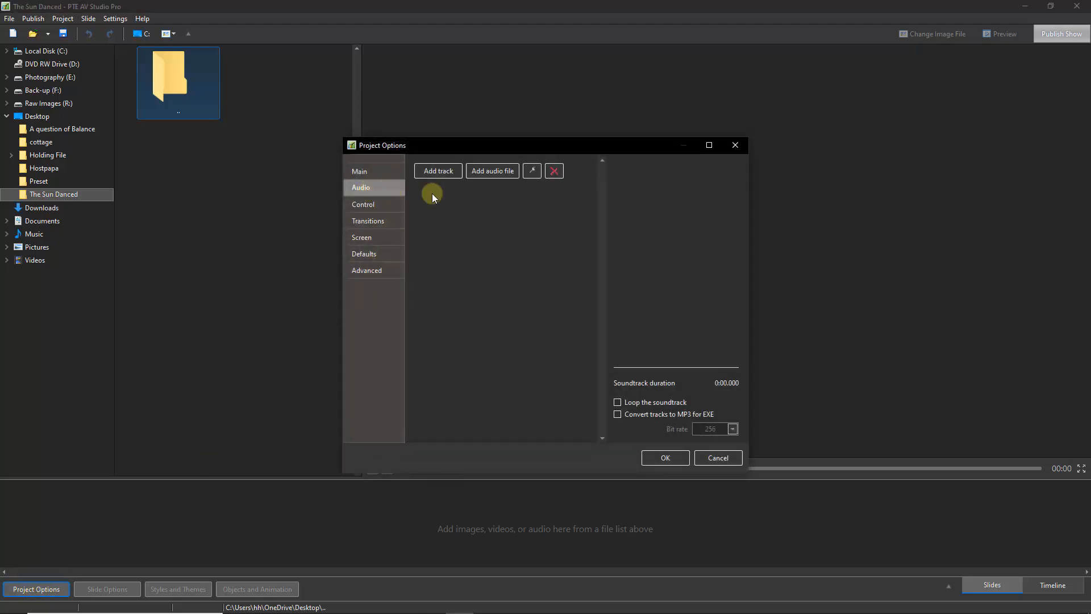
{"action": "left_click", "coordinate": [531, 171]}
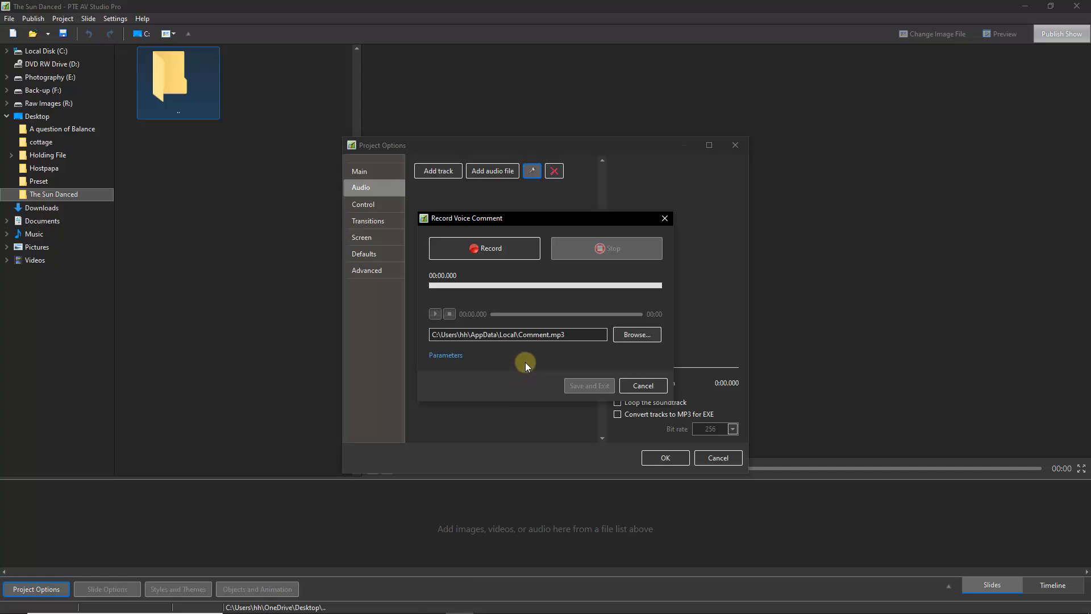
{"action": "left_click", "coordinate": [445, 357]}
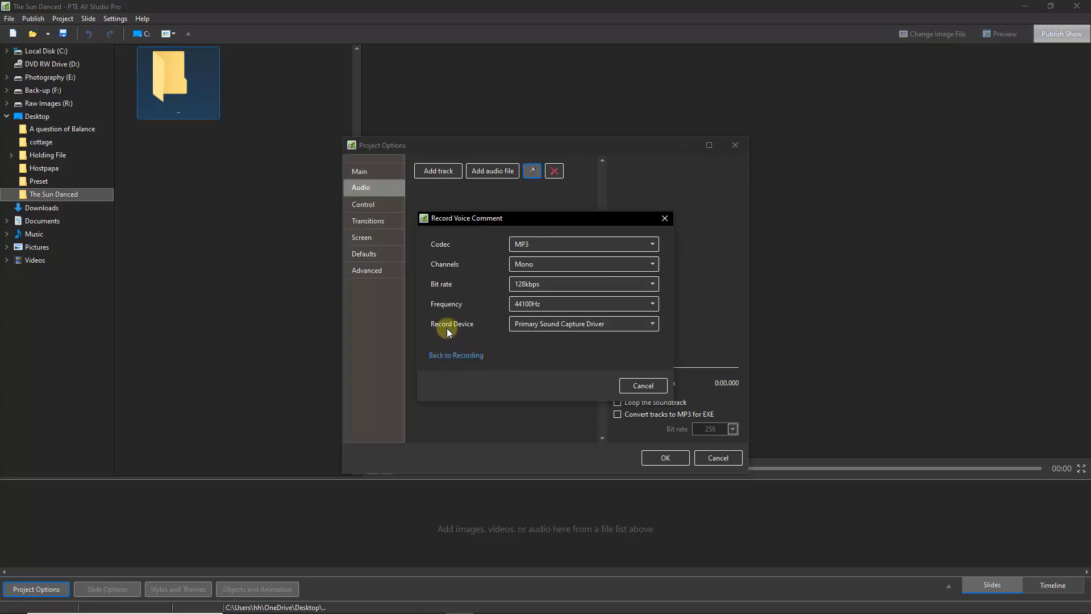
{"action": "left_click", "coordinate": [653, 324]}
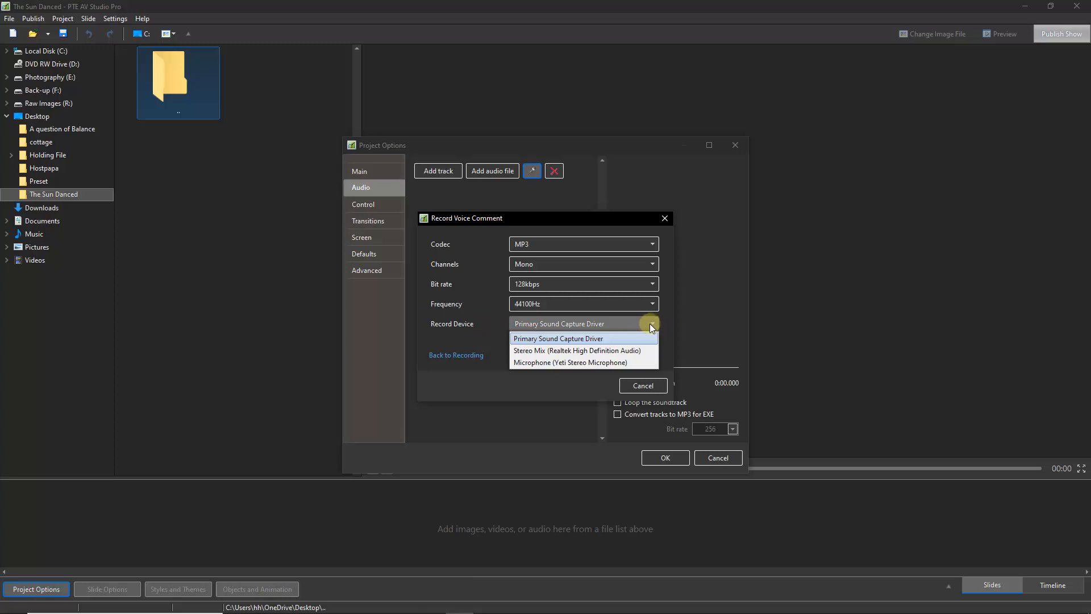
{"action": "left_click", "coordinate": [587, 363]}
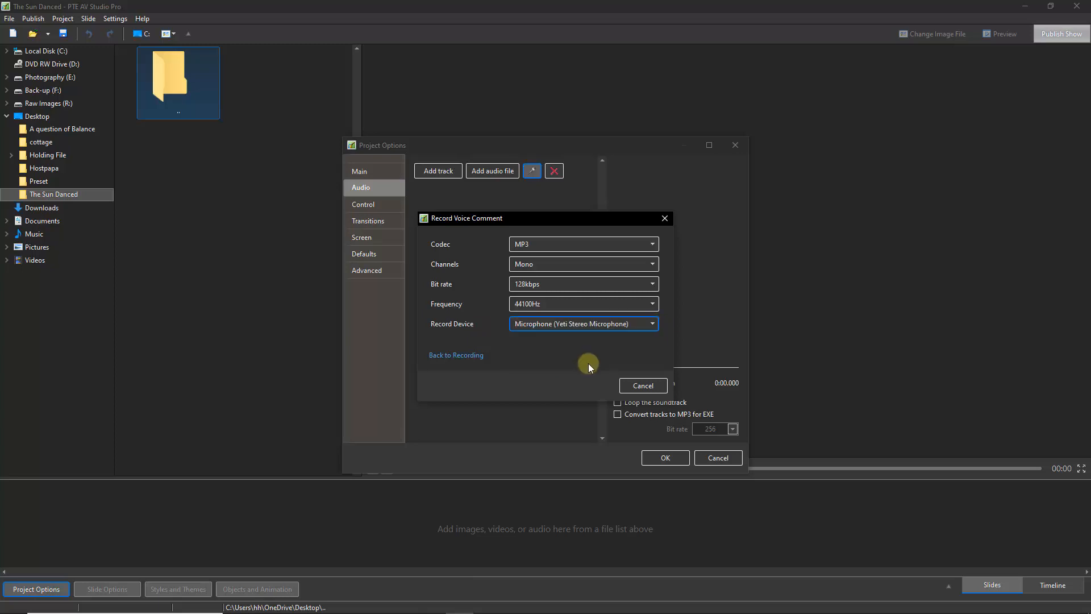
{"action": "left_click", "coordinate": [636, 387]}
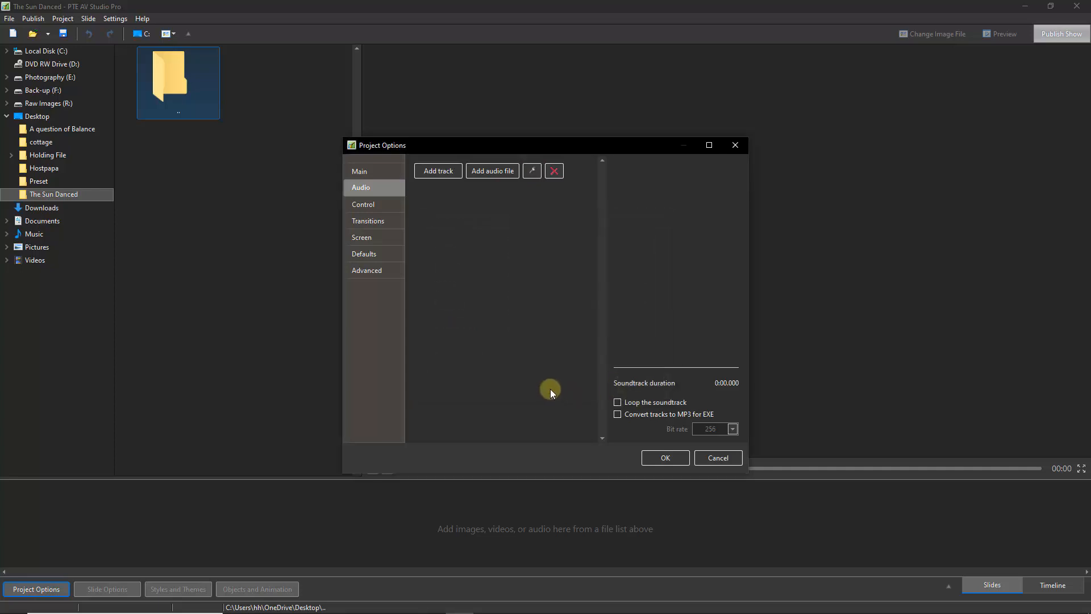
Record a voice comment with the microphone, then stop the recording
{"action": "left_click", "coordinate": [532, 171]}
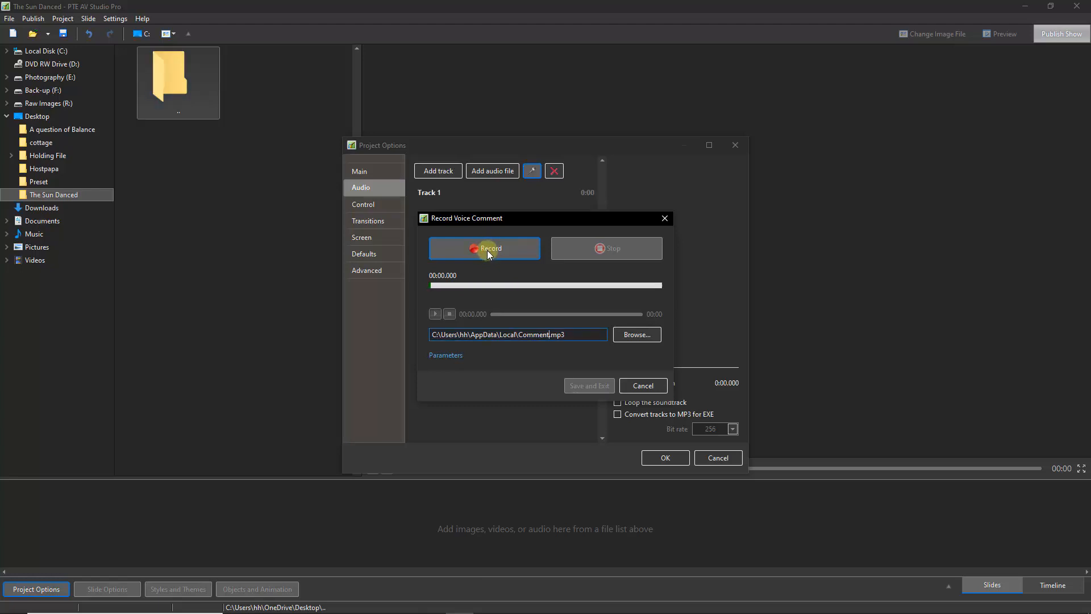
{"action": "left_click", "coordinate": [487, 251]}
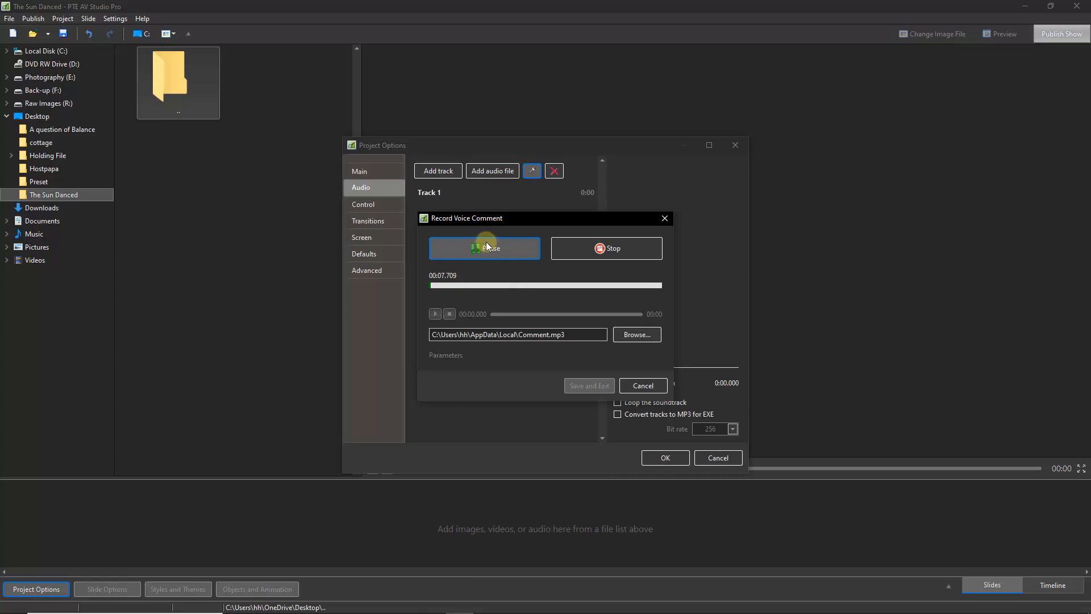
{"action": "left_click", "coordinate": [600, 250]}
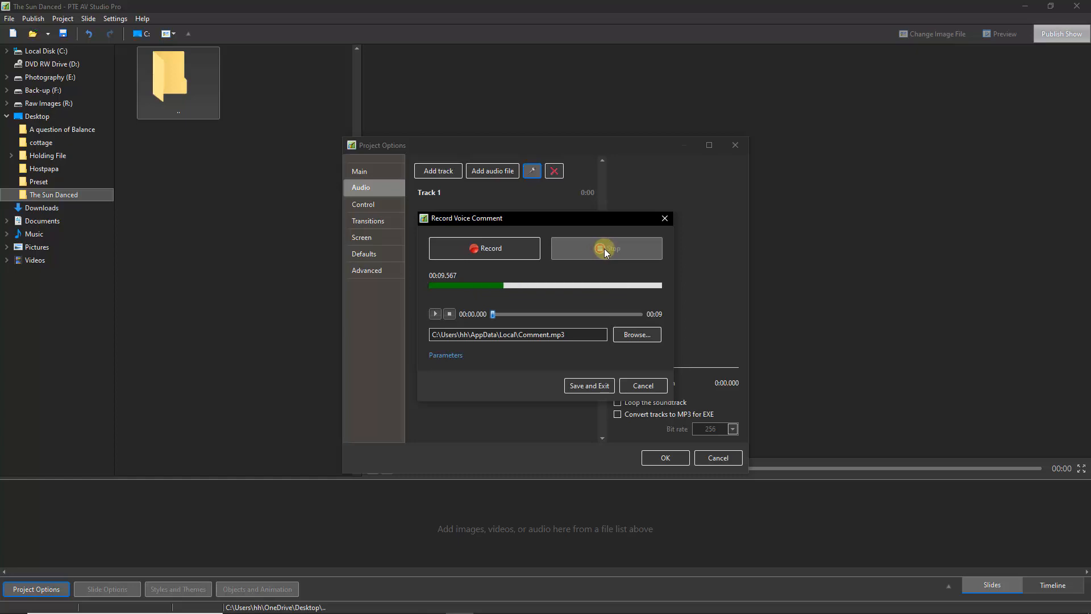
Save the recording as 001 in The Sun Danced folder on the Desktop and exit the recorder
{"action": "left_click", "coordinate": [636, 334]}
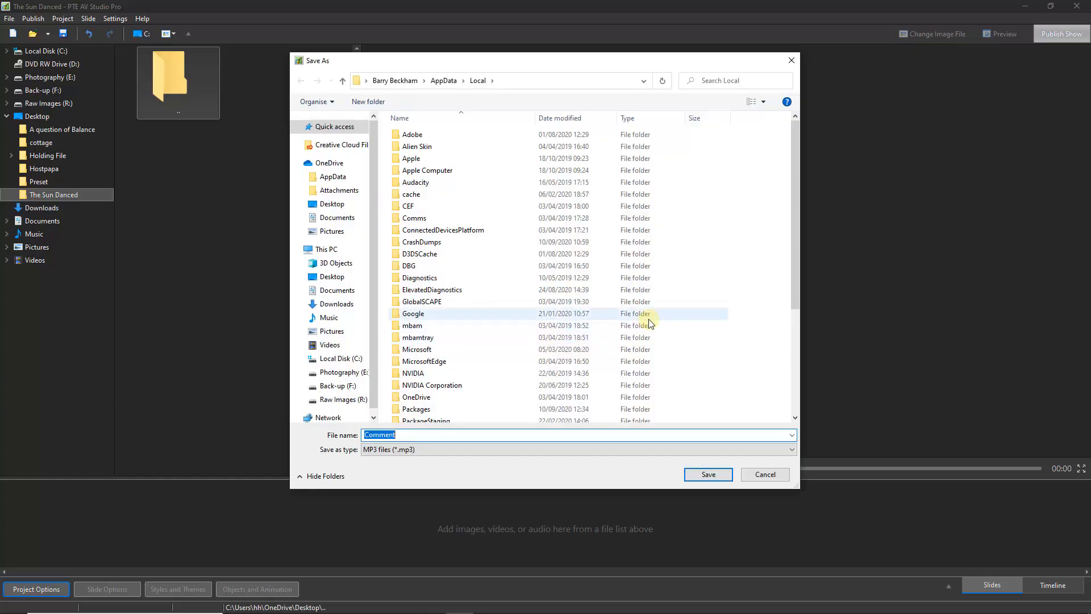
{"action": "left_click", "coordinate": [332, 204]}
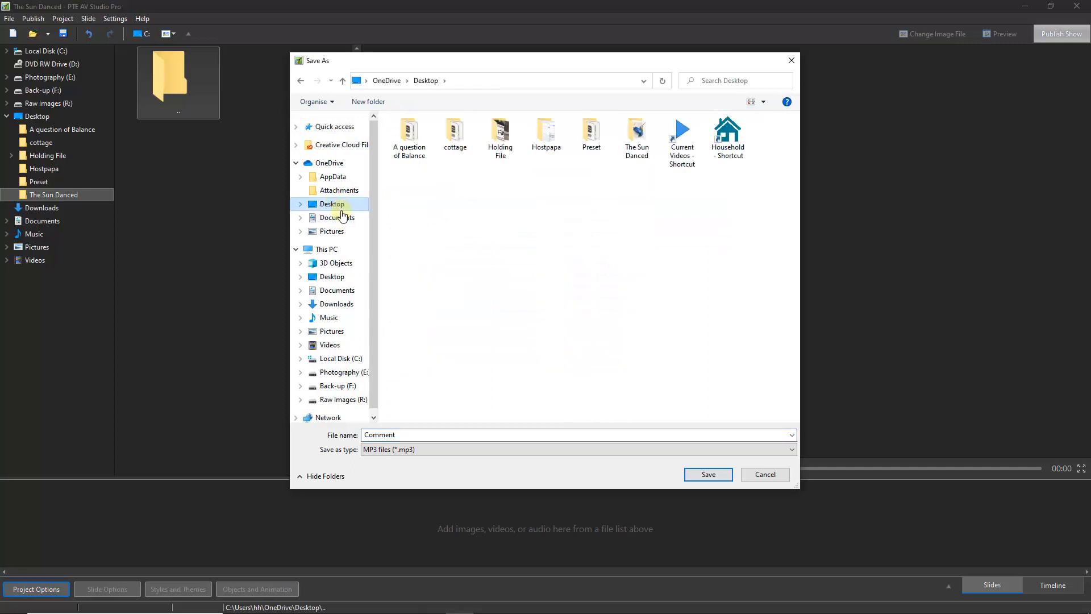
{"action": "double_click", "coordinate": [636, 131]}
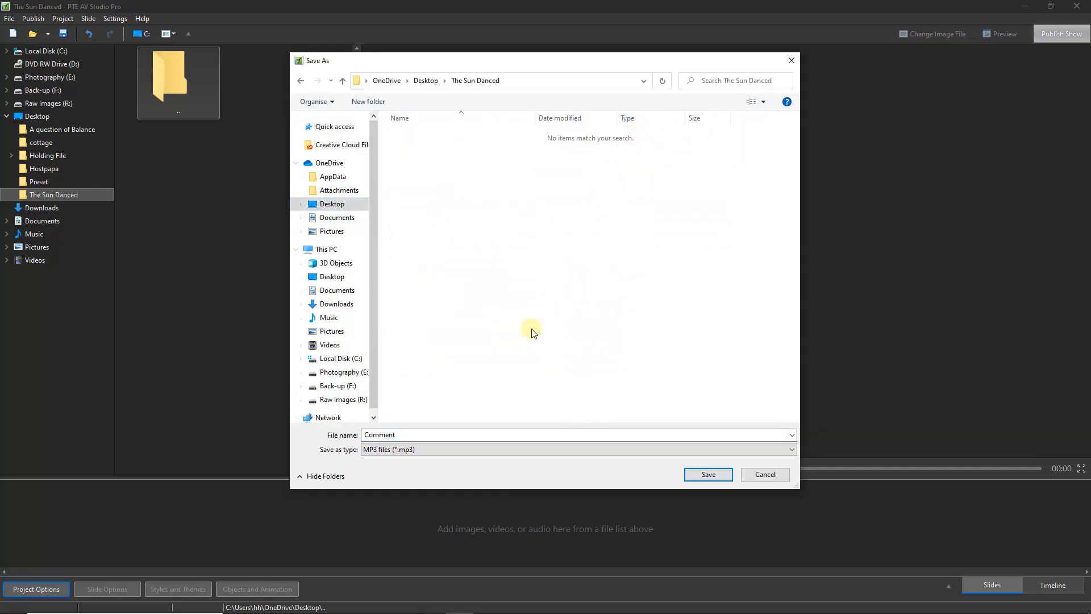
{"action": "left_click_drag", "start_coordinate": [403, 435], "coordinate": [332, 441]}
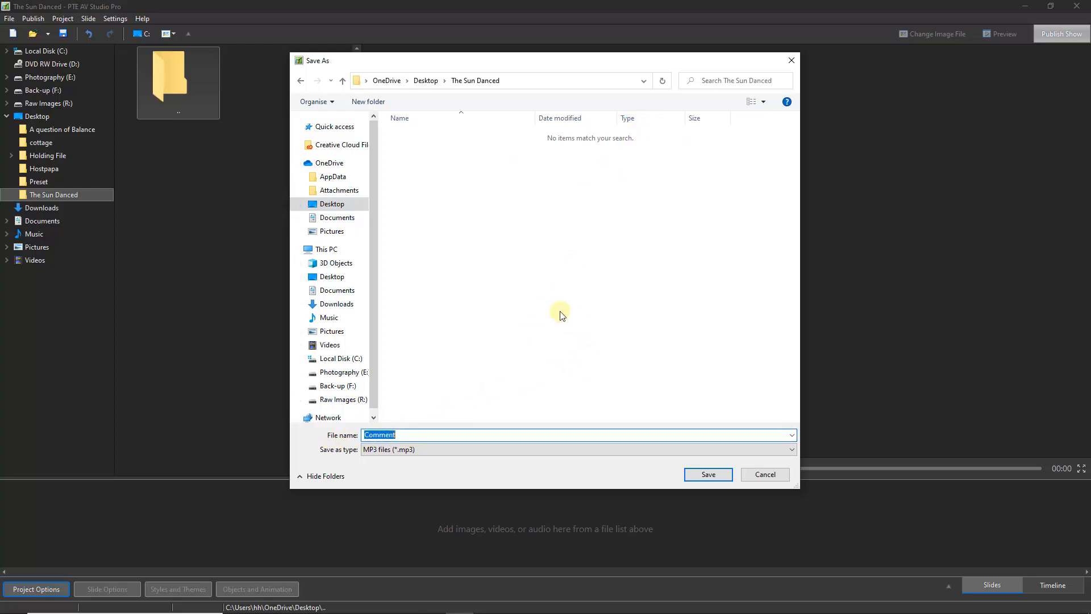
{"action": "type", "text": "001"}
{"action": "left_click", "coordinate": [711, 474]}
{"action": "left_click", "coordinate": [707, 474]}
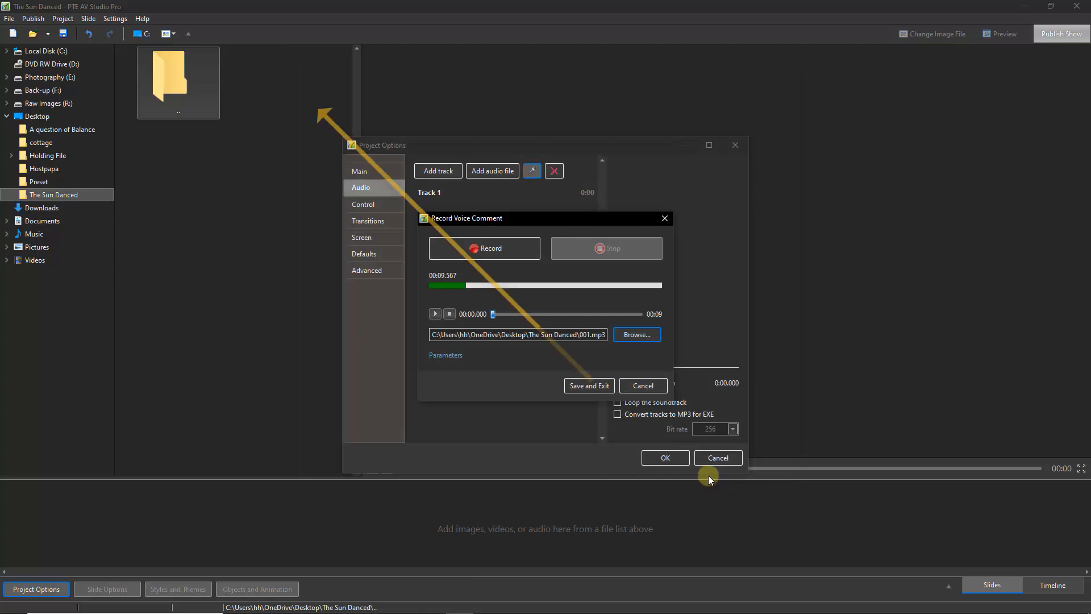
{"action": "left_click", "coordinate": [589, 386]}
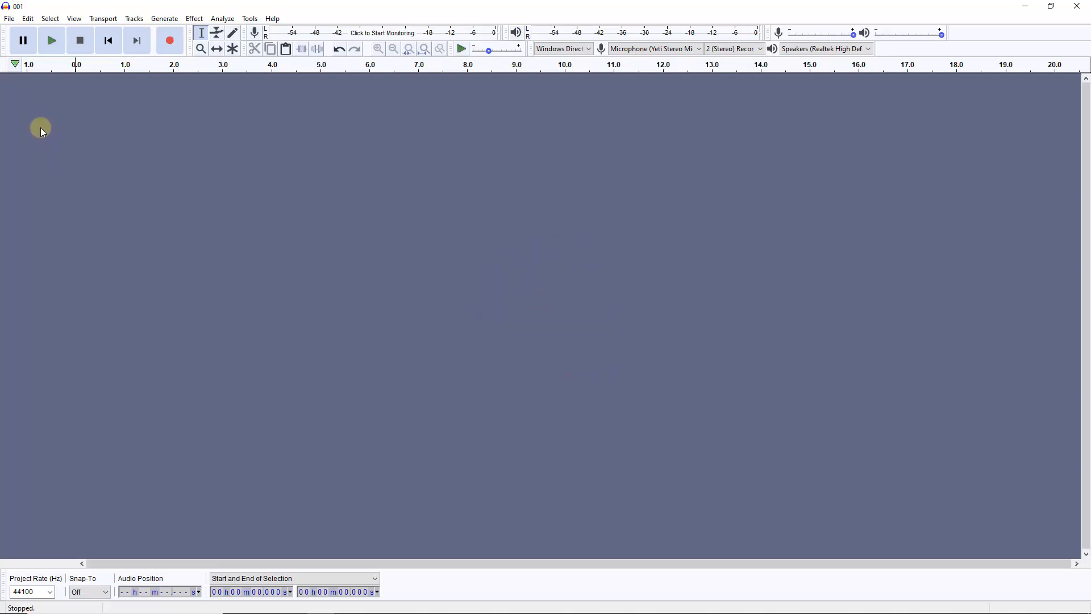
In Audacity, import the audio file 001 from The Sun Danced folder
{"action": "left_click", "coordinate": [9, 20]}
{"action": "mouse_move", "coordinate": [25, 114]}
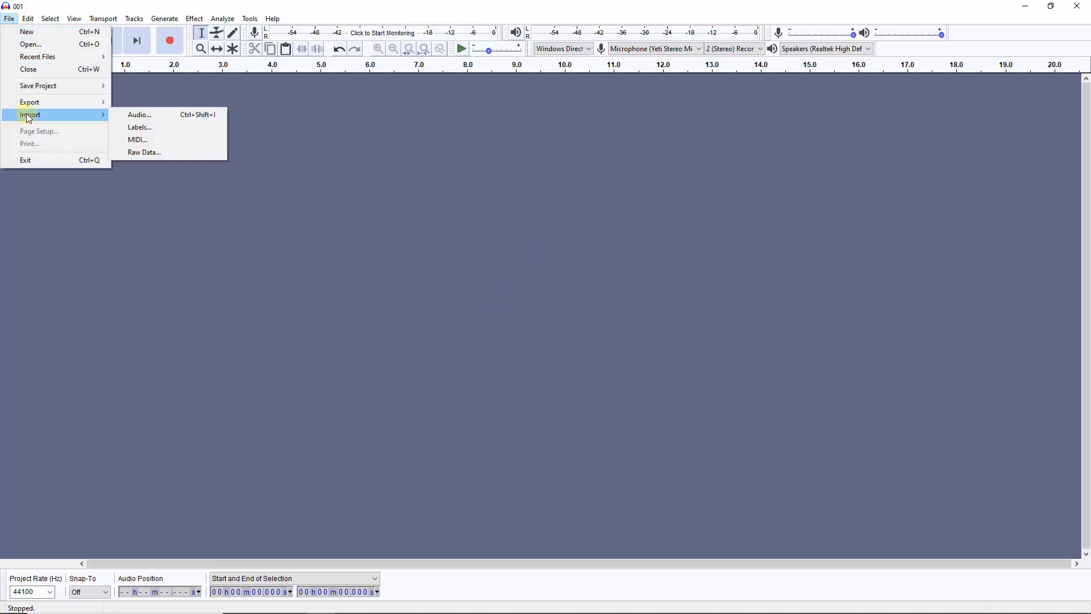
{"action": "left_click", "coordinate": [139, 116]}
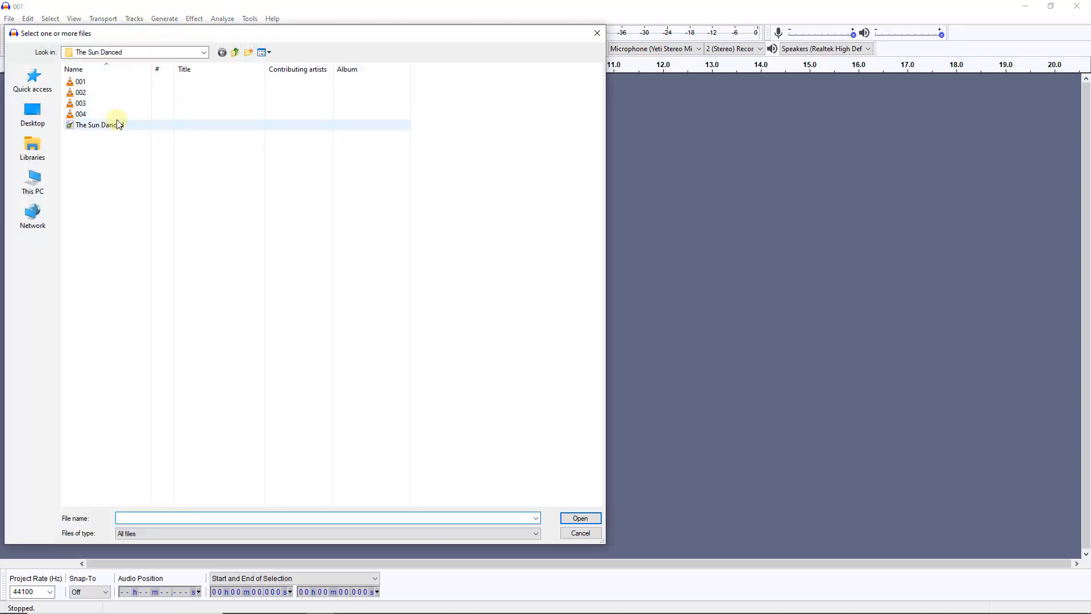
{"action": "left_click", "coordinate": [81, 85]}
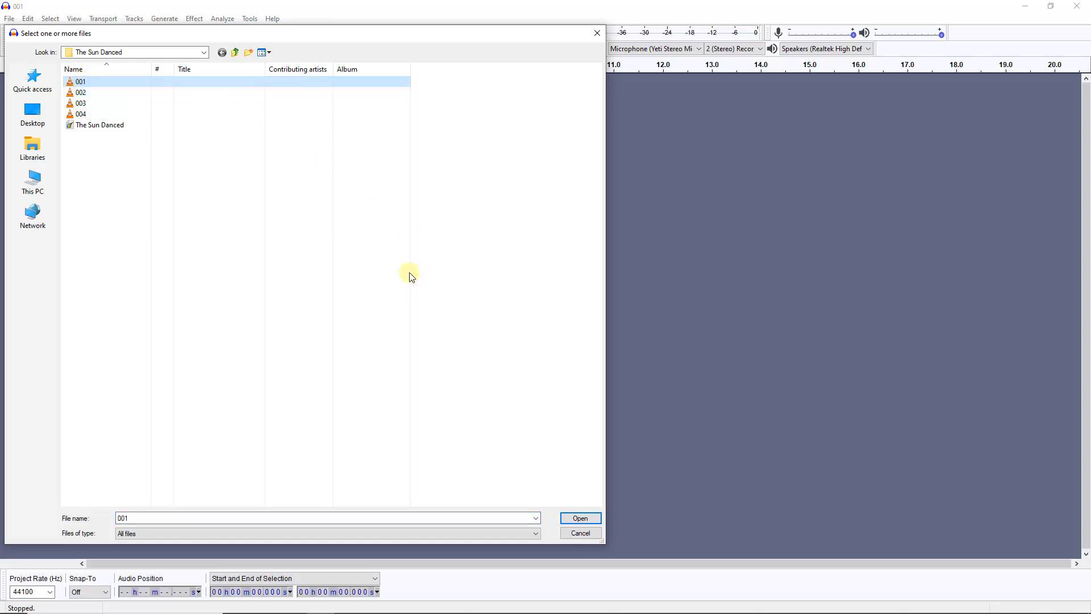
{"action": "left_click", "coordinate": [578, 520]}
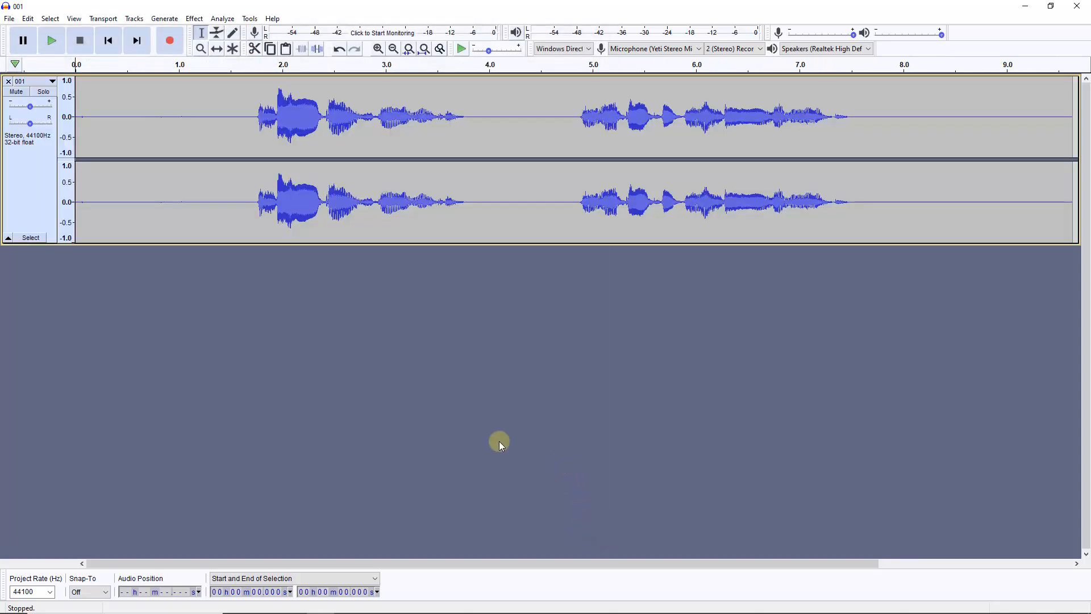
Select the opening silence up to about 1.5 s and capture it as the Noise Reduction noise profile
{"action": "left_click", "coordinate": [235, 116]}
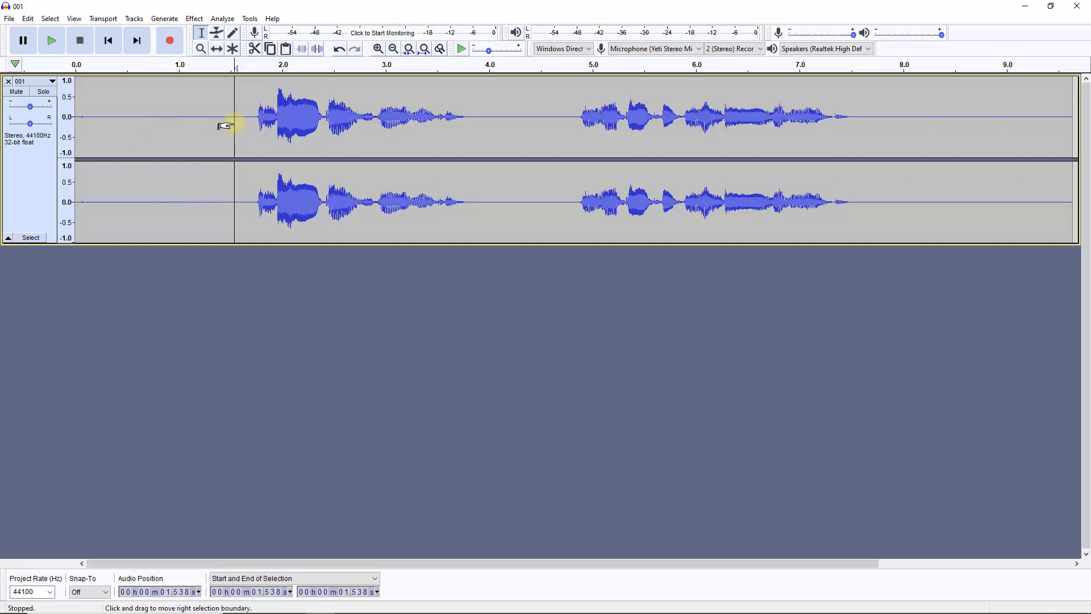
{"action": "left_click_drag", "start_coordinate": [231, 124], "coordinate": [58, 129]}
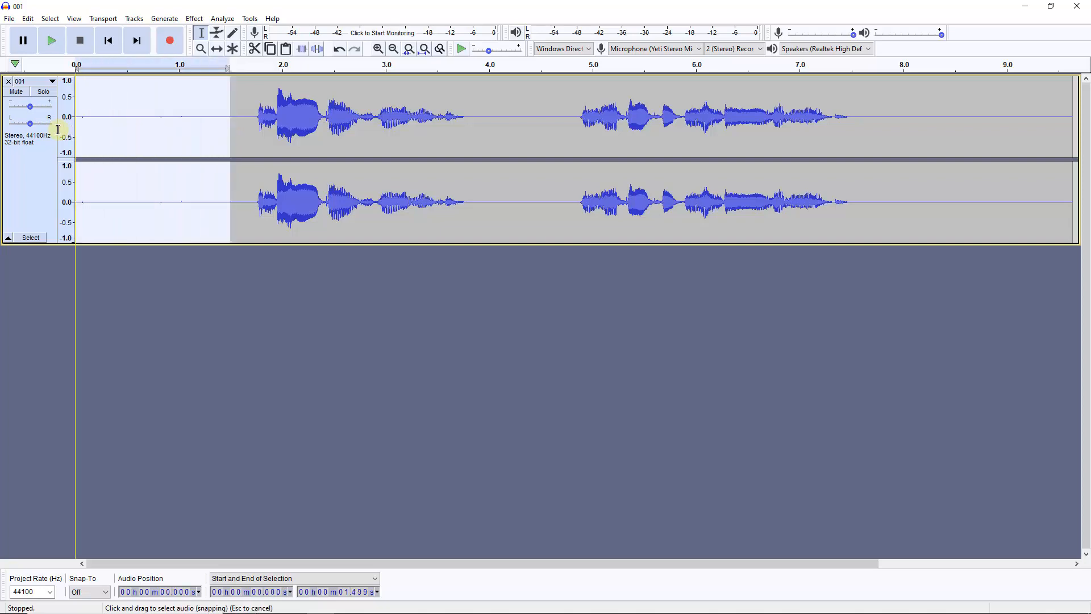
{"action": "left_click", "coordinate": [194, 19]}
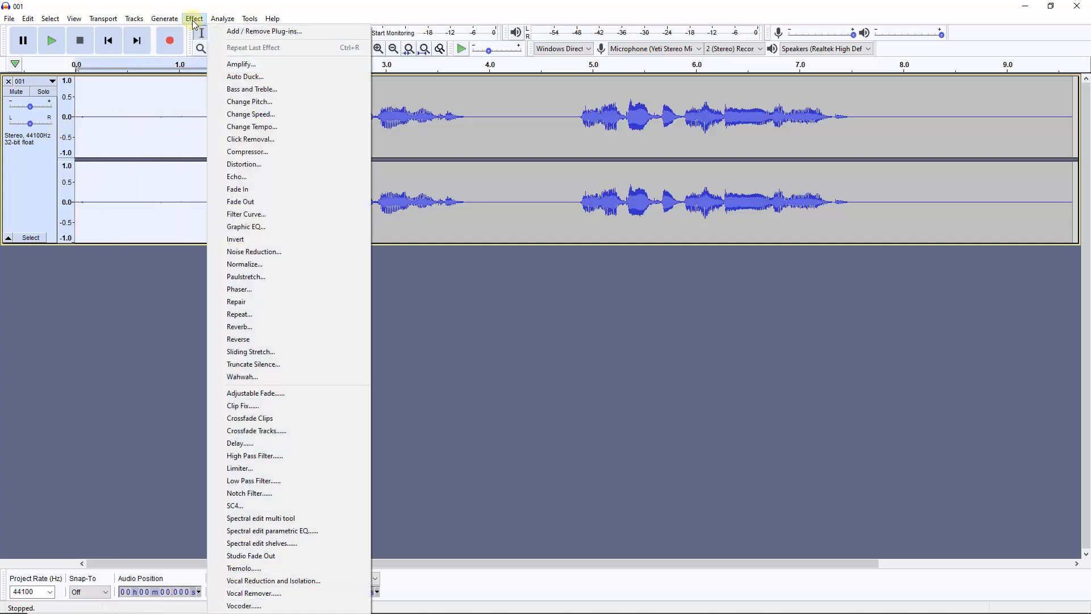
{"action": "left_click", "coordinate": [236, 254]}
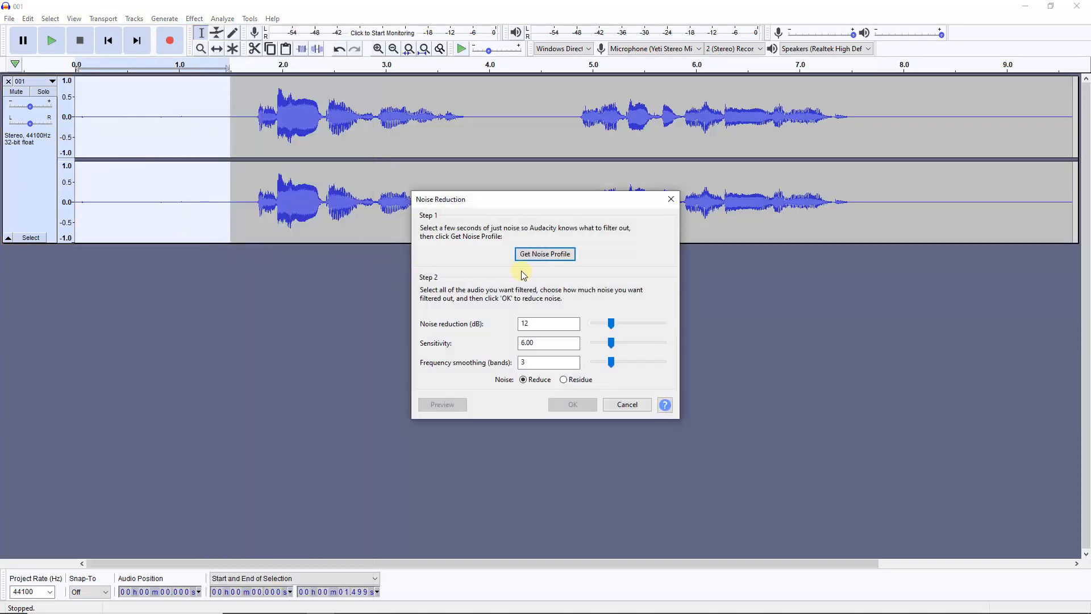
{"action": "left_click", "coordinate": [534, 255]}
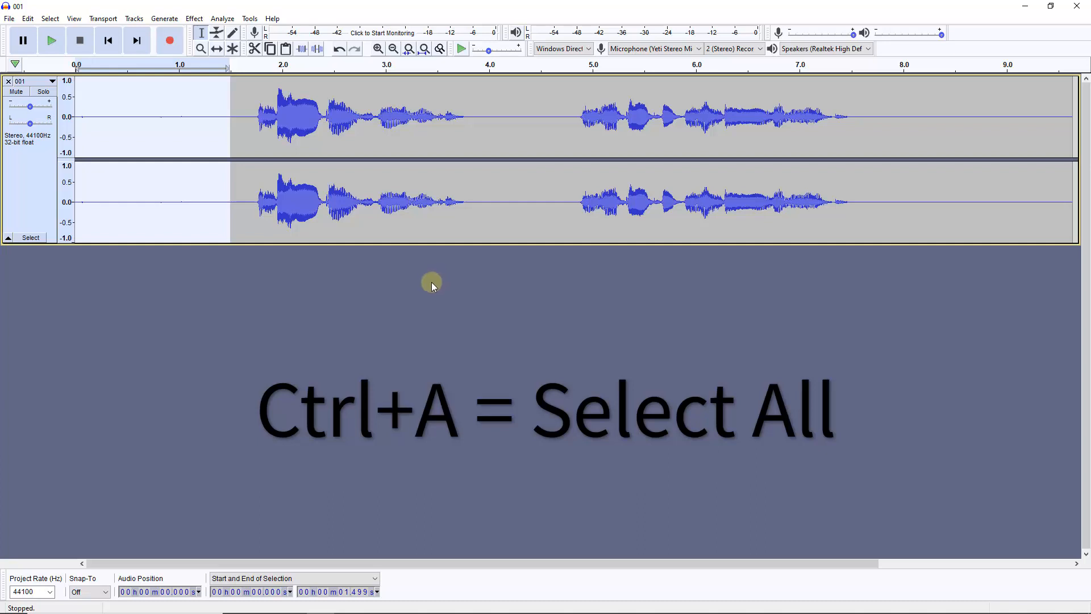
Apply Noise Reduction to the whole track with 12 dB reduction, sensitivity 6.00 and frequency smoothing 3
{"action": "key", "text": "ctrl+a"}
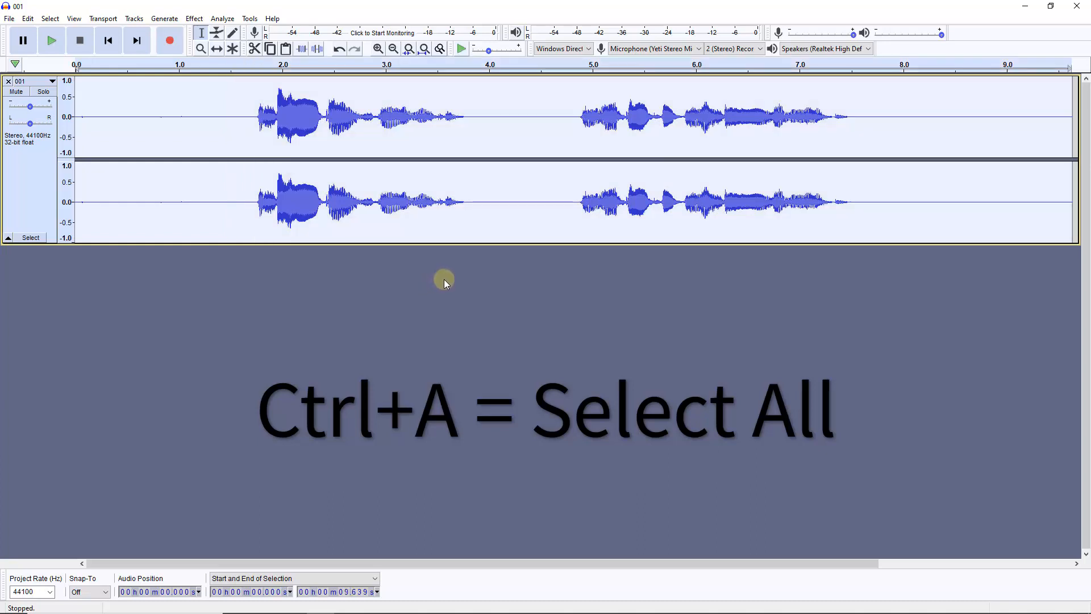
{"action": "left_click", "coordinate": [195, 20]}
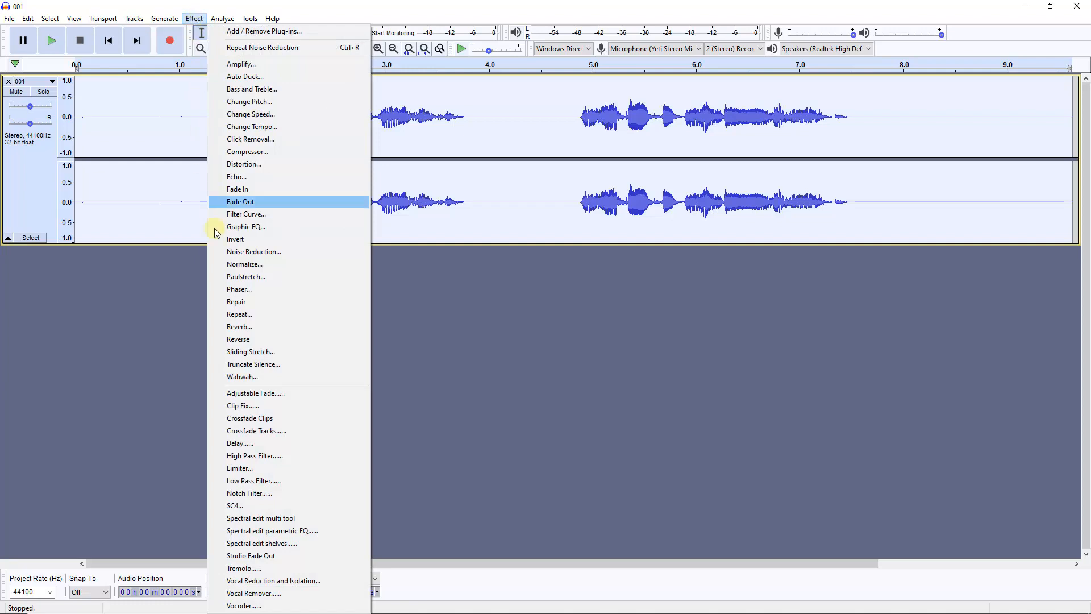
{"action": "left_click", "coordinate": [237, 254]}
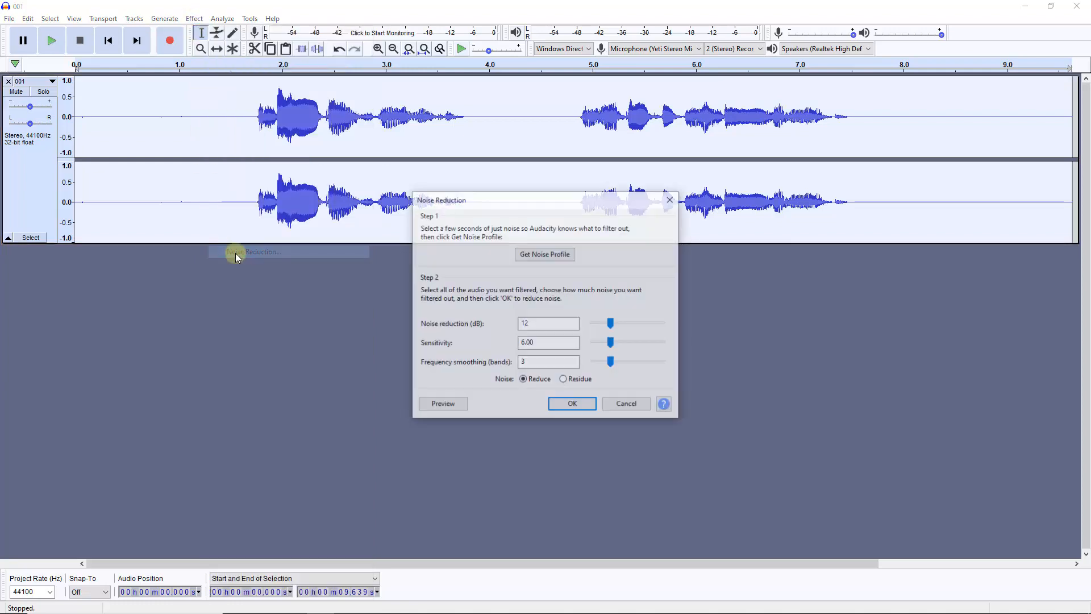
{"action": "left_click", "coordinate": [571, 404]}
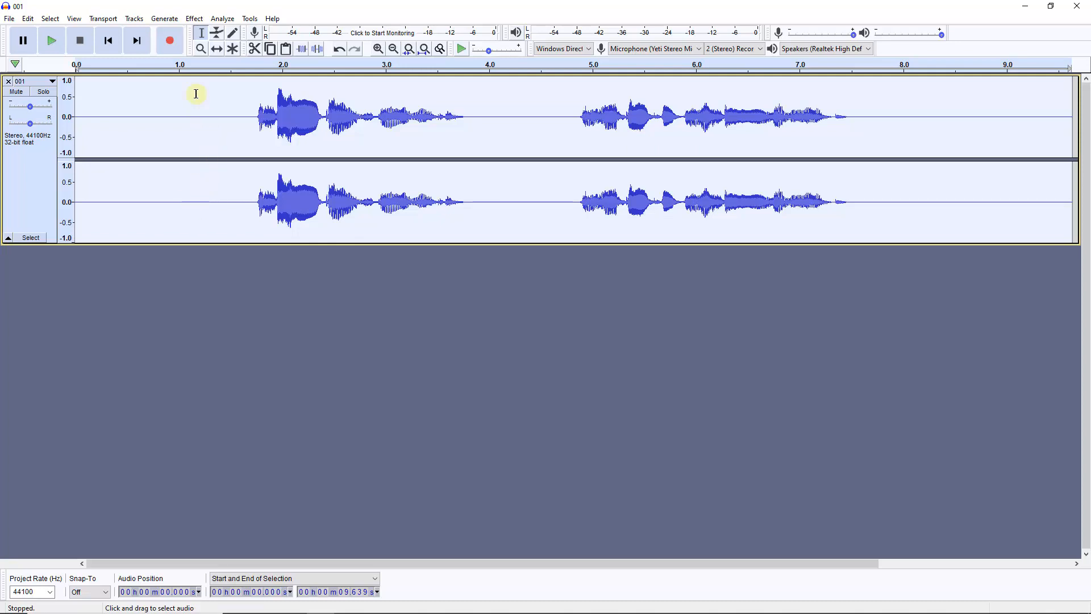
Apply the Bass and Treble effect with bass at 13.0 dB and treble at 0.0 dB
{"action": "left_click", "coordinate": [194, 19]}
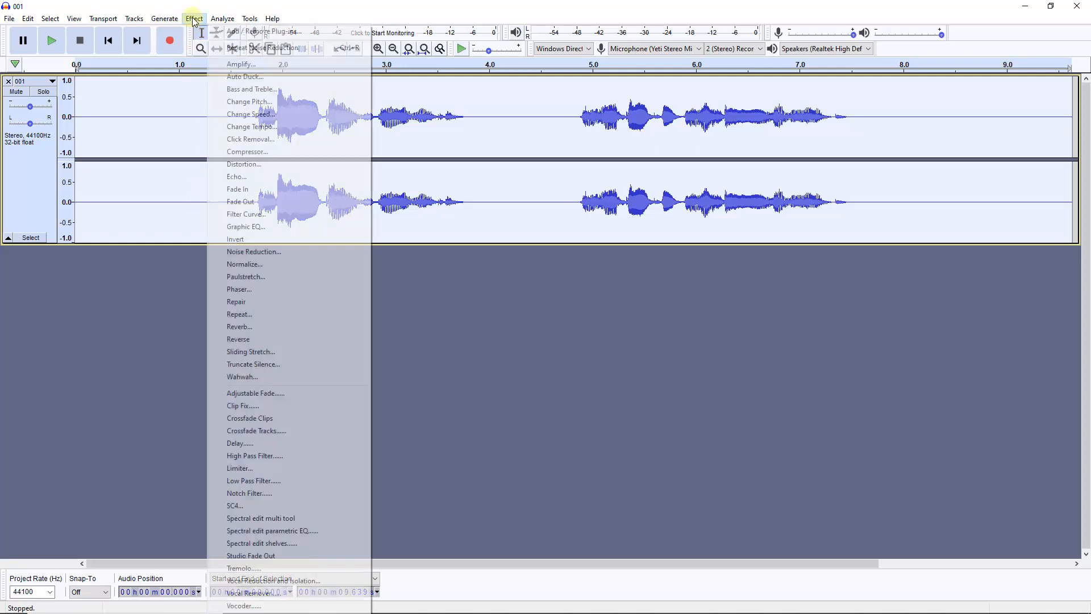
{"action": "left_click", "coordinate": [241, 93]}
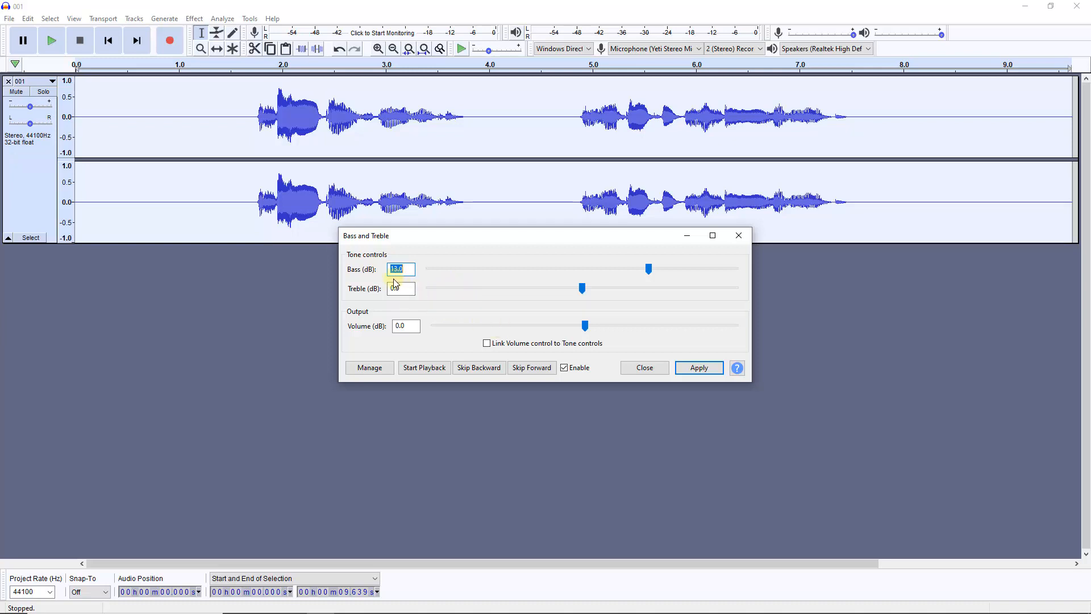
{"action": "left_click", "coordinate": [694, 371]}
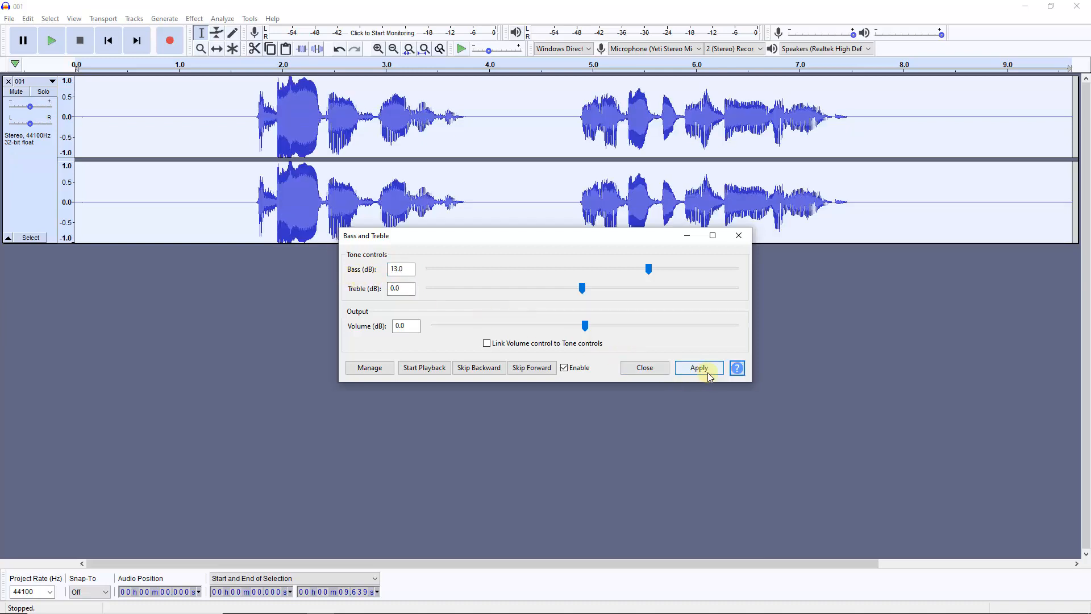
{"action": "left_click", "coordinate": [649, 370]}
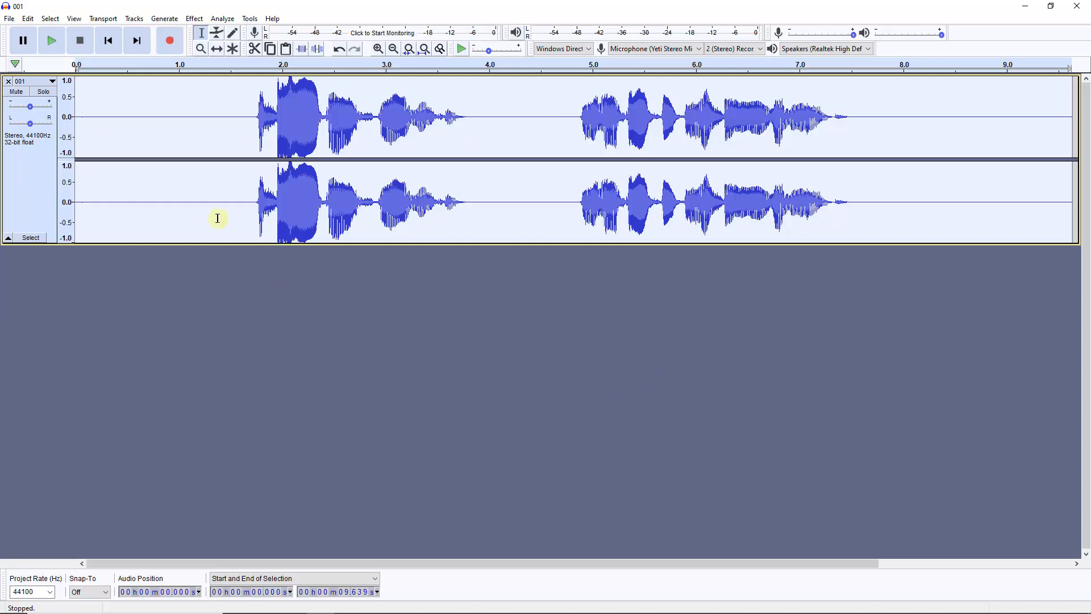
Apply the Normalize effect to the whole track
{"action": "left_click", "coordinate": [195, 19]}
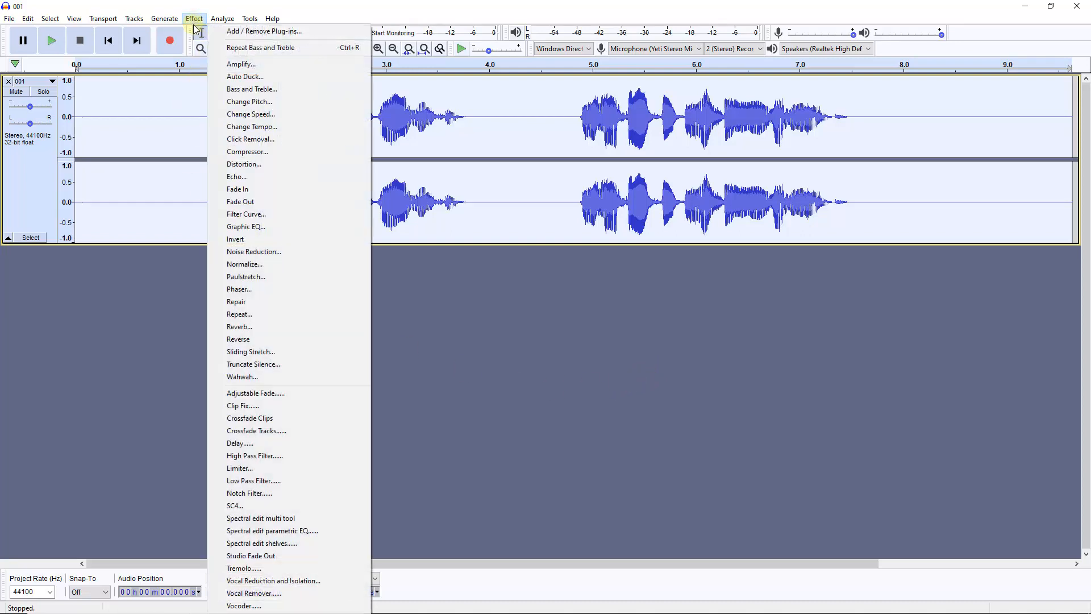
{"action": "left_click", "coordinate": [239, 265]}
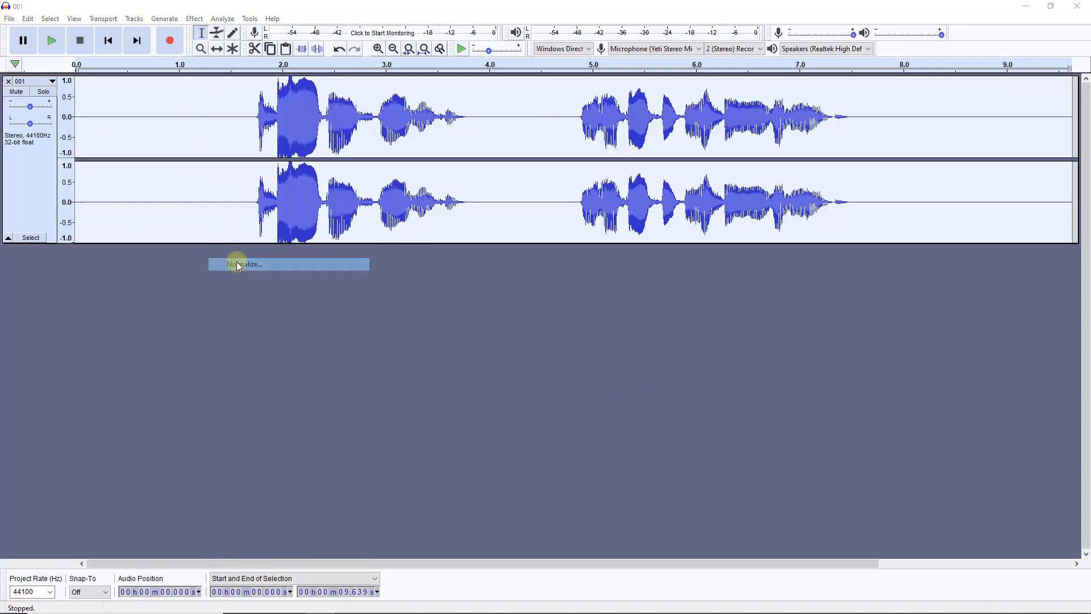
{"action": "left_click", "coordinate": [569, 341]}
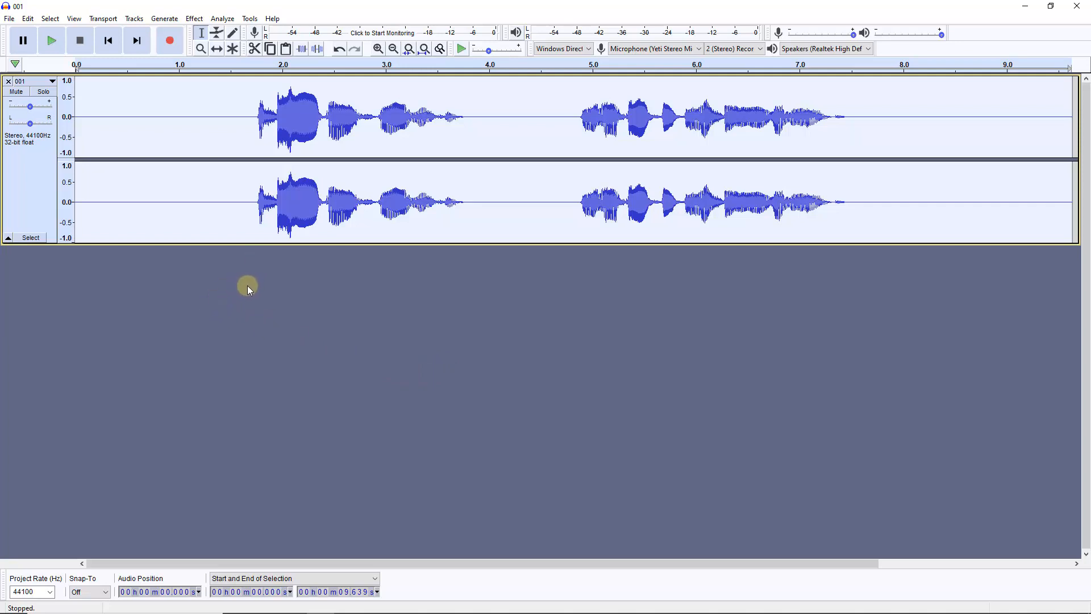
Apply Reverb with room size 30%, previewing different wet gains and settling on a wet gain of -9 dB
{"action": "left_click", "coordinate": [194, 19]}
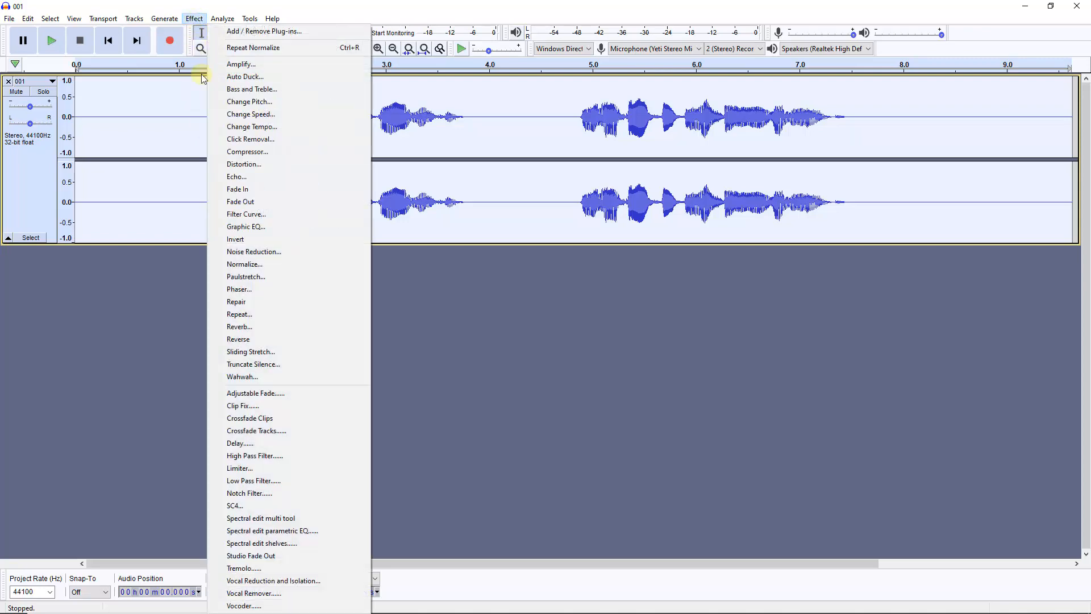
{"action": "left_click", "coordinate": [246, 329]}
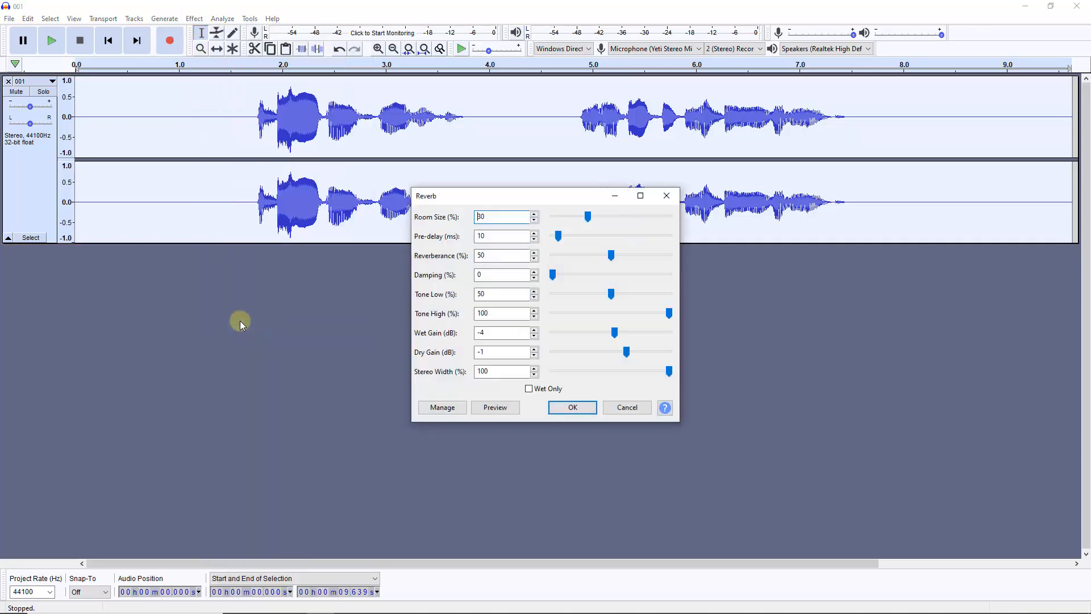
{"action": "left_click", "coordinate": [495, 408]}
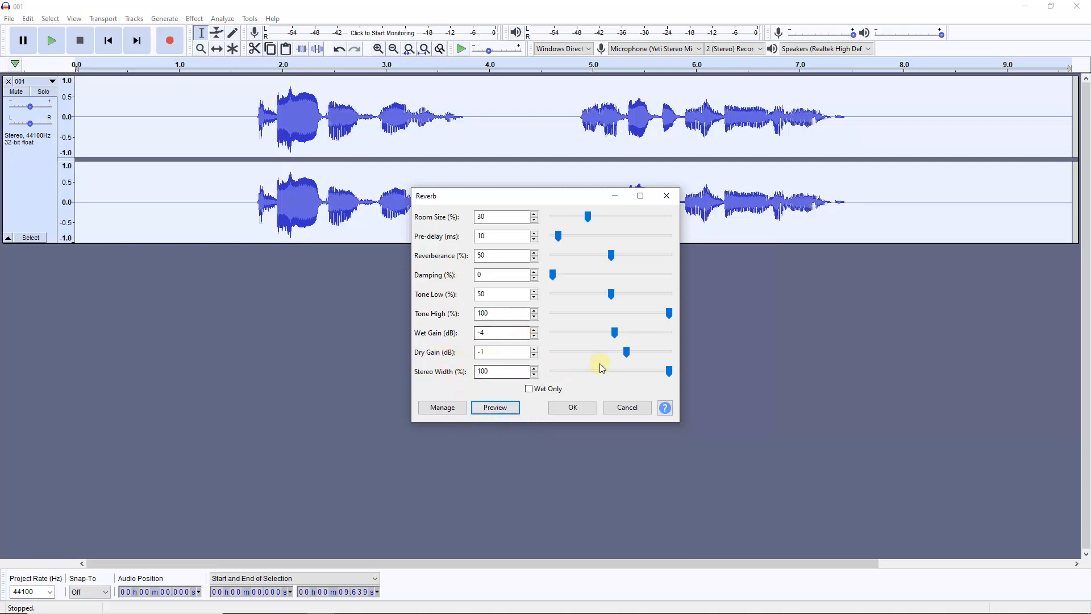
{"action": "left_click", "coordinate": [614, 333]}
{"action": "left_click_drag", "start_coordinate": [601, 334], "coordinate": [638, 331]}
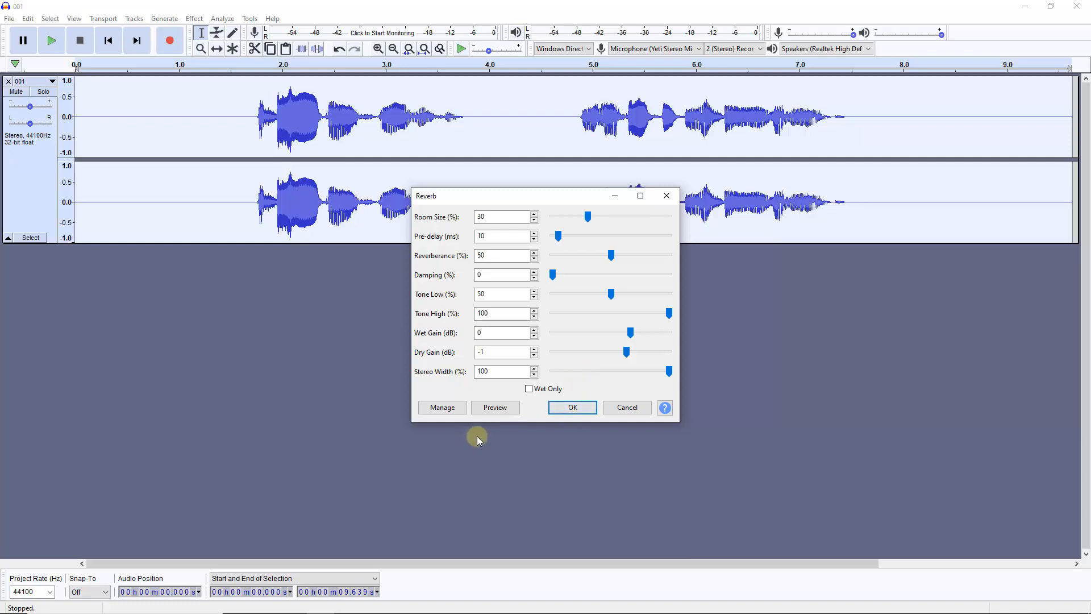
{"action": "left_click", "coordinate": [488, 375]}
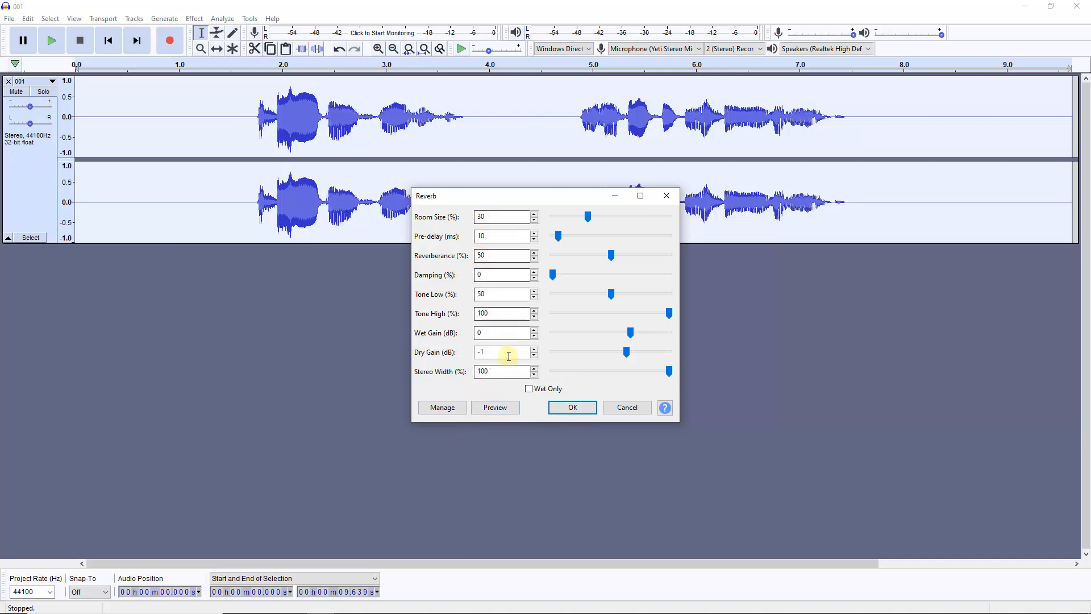
{"action": "left_click", "coordinate": [495, 409]}
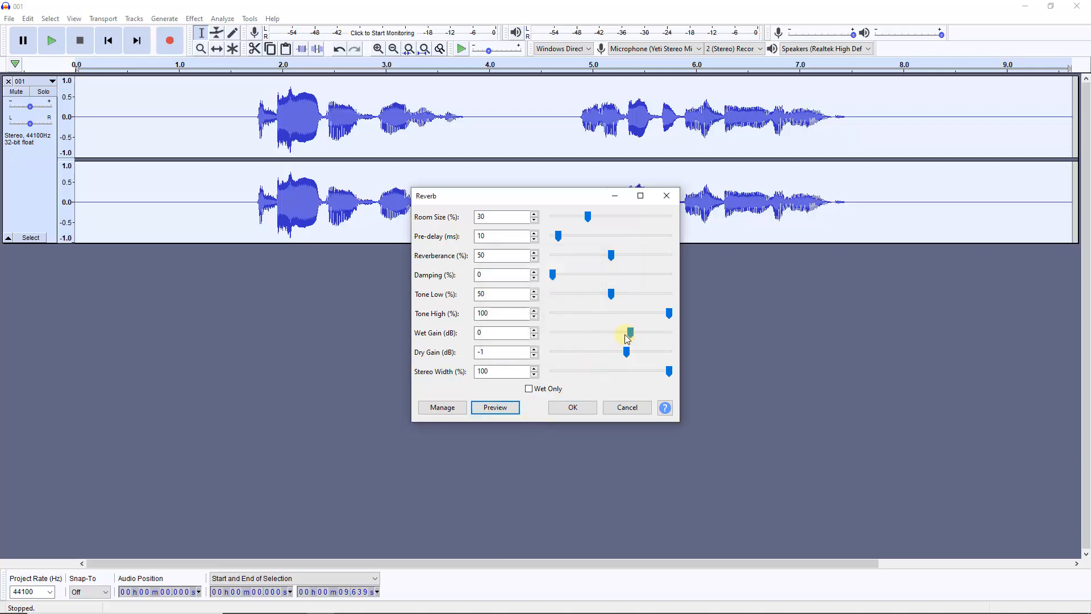
{"action": "left_click_drag", "start_coordinate": [632, 333], "coordinate": [584, 336]}
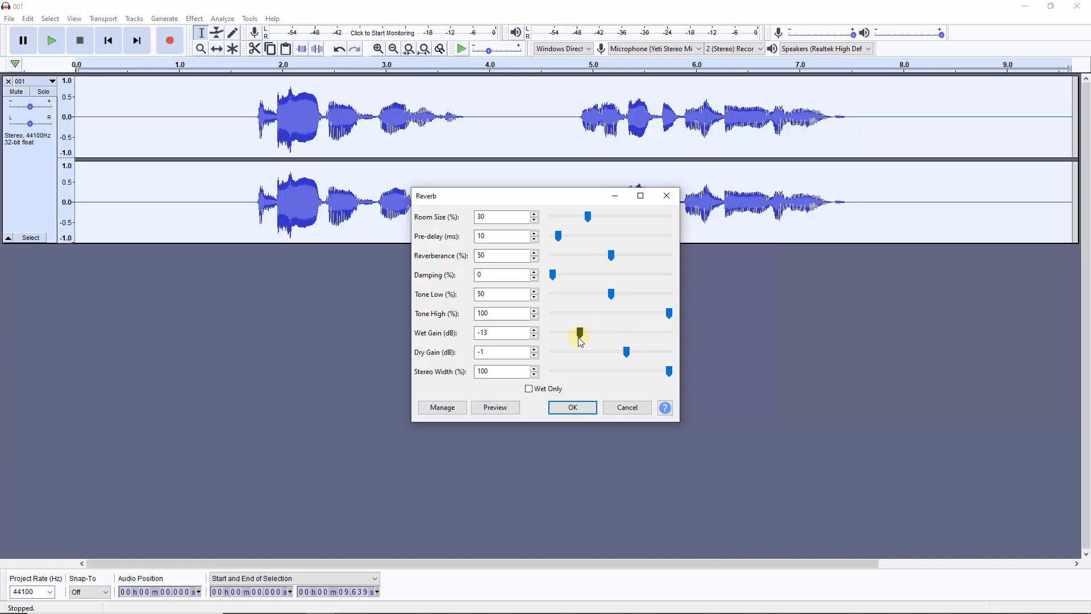
{"action": "left_click", "coordinate": [489, 410]}
{"action": "left_click_drag", "start_coordinate": [581, 334], "coordinate": [595, 339]}
{"action": "left_click", "coordinate": [496, 409]}
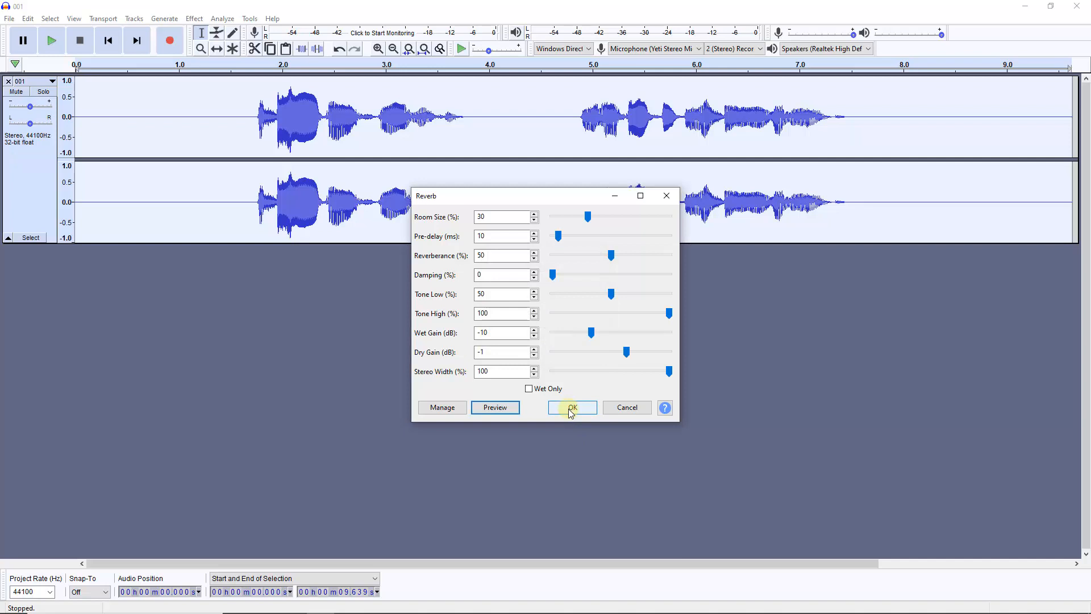
{"action": "left_click_drag", "start_coordinate": [591, 332], "coordinate": [595, 334]}
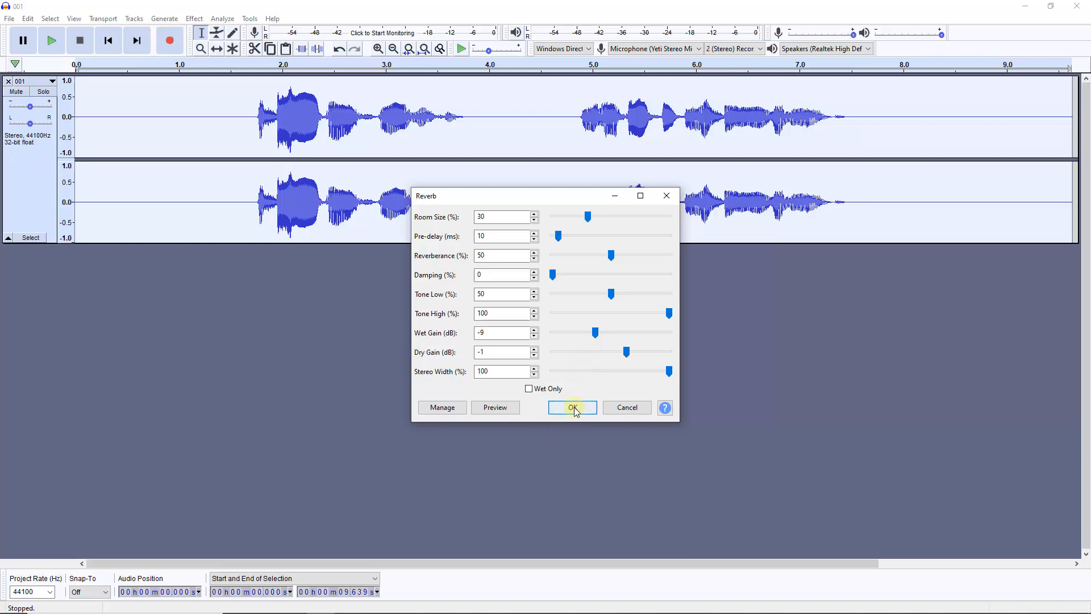
{"action": "left_click", "coordinate": [573, 407]}
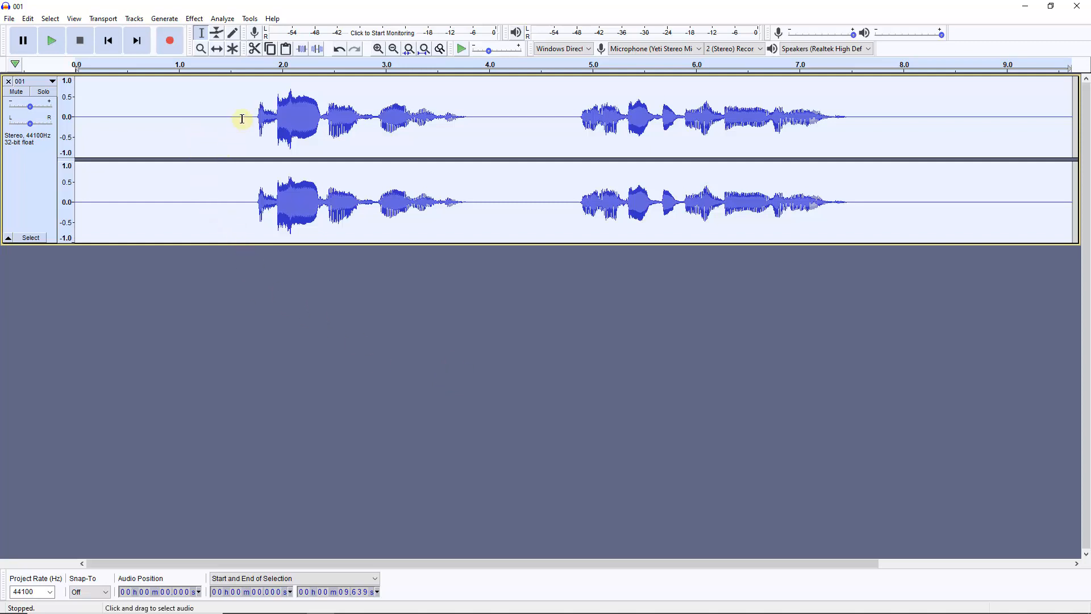
Delete the leading silence before the speech and the trailing silence after it
{"action": "left_click_drag", "start_coordinate": [245, 117], "coordinate": [73, 136]}
{"action": "key", "text": "Delete"}
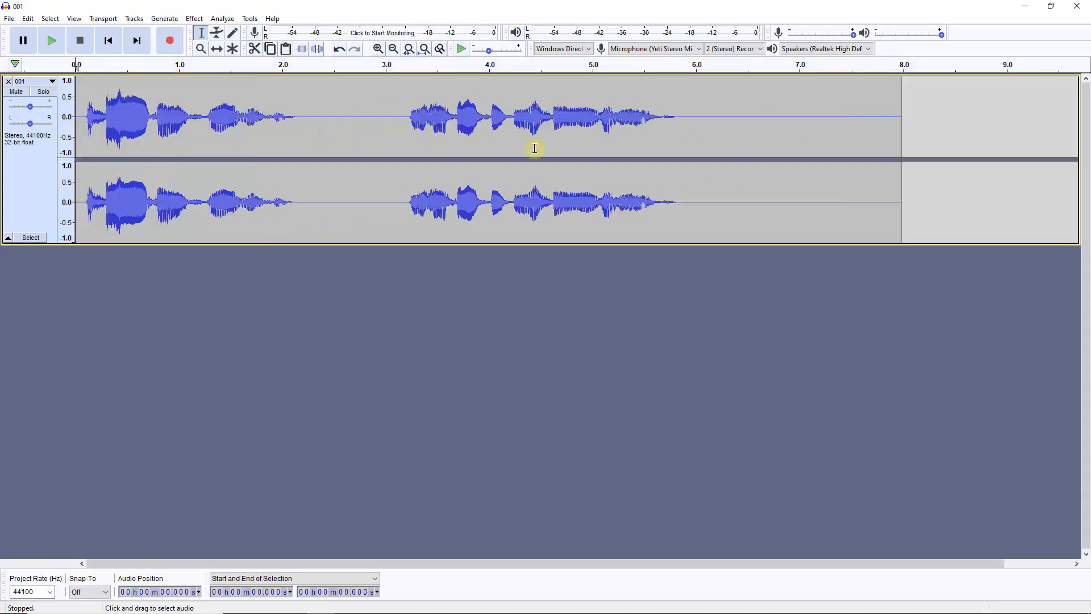
{"action": "left_click_drag", "start_coordinate": [690, 117], "coordinate": [925, 127]}
{"action": "key", "text": "Delete"}
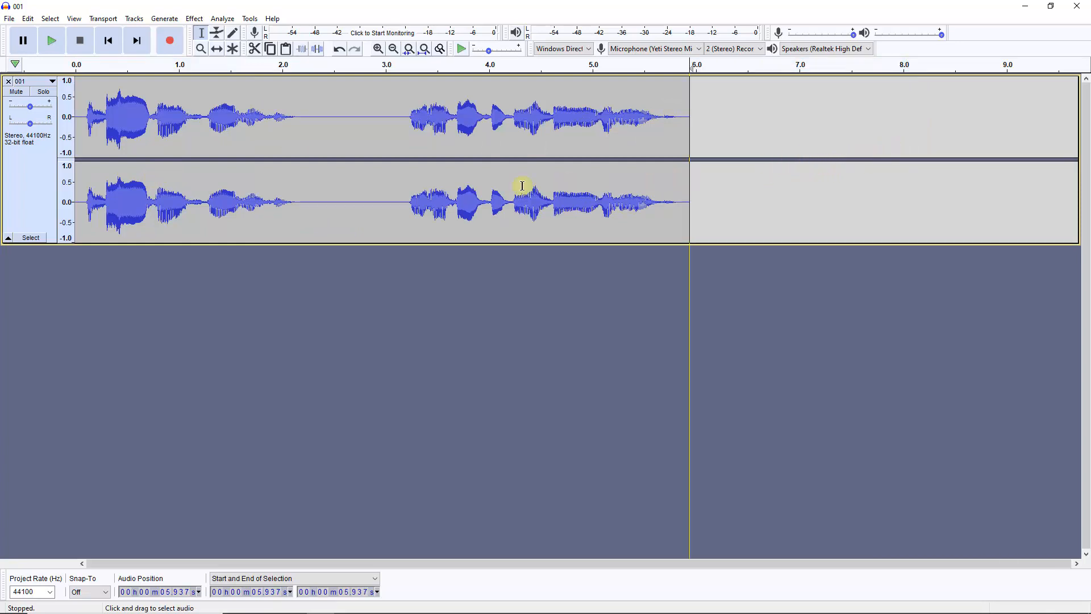
Export the audio as an MP3 named 001a into The Sun Danced folder on the Desktop
{"action": "left_click", "coordinate": [9, 20]}
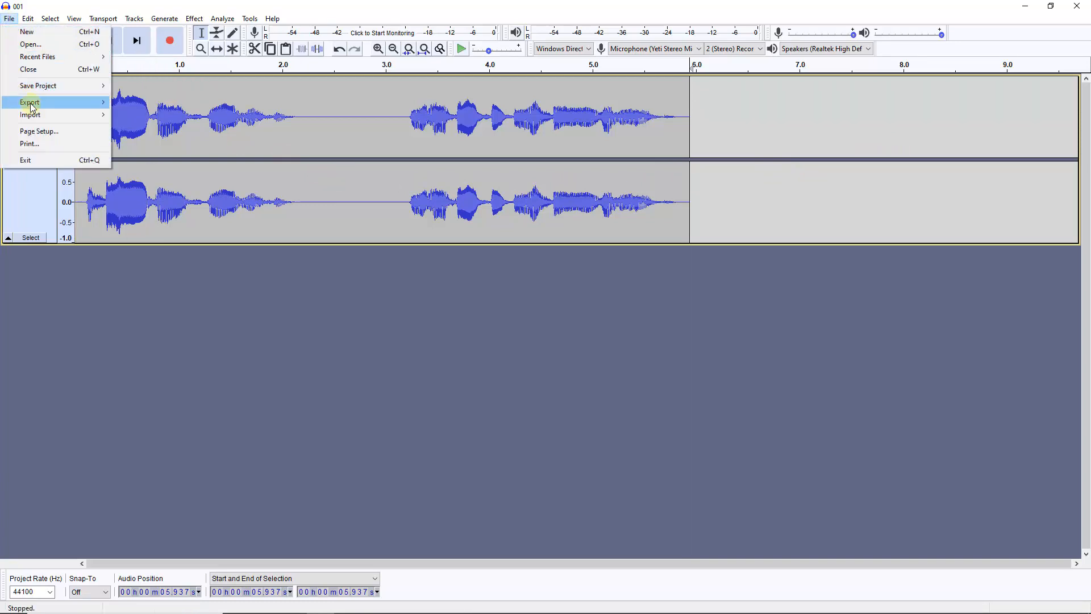
{"action": "mouse_move", "coordinate": [33, 107]}
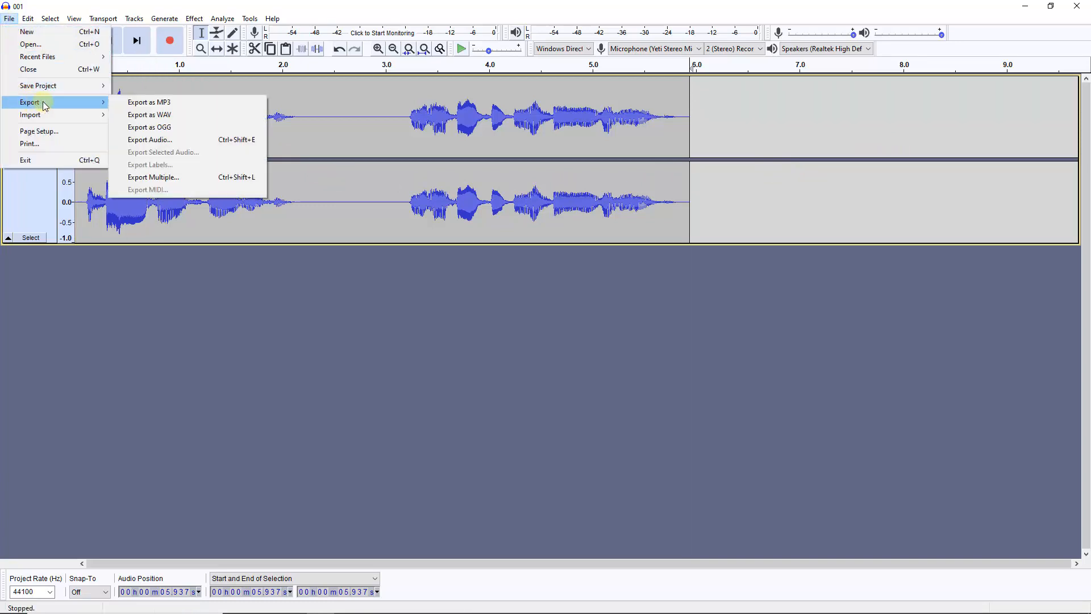
{"action": "left_click", "coordinate": [165, 104]}
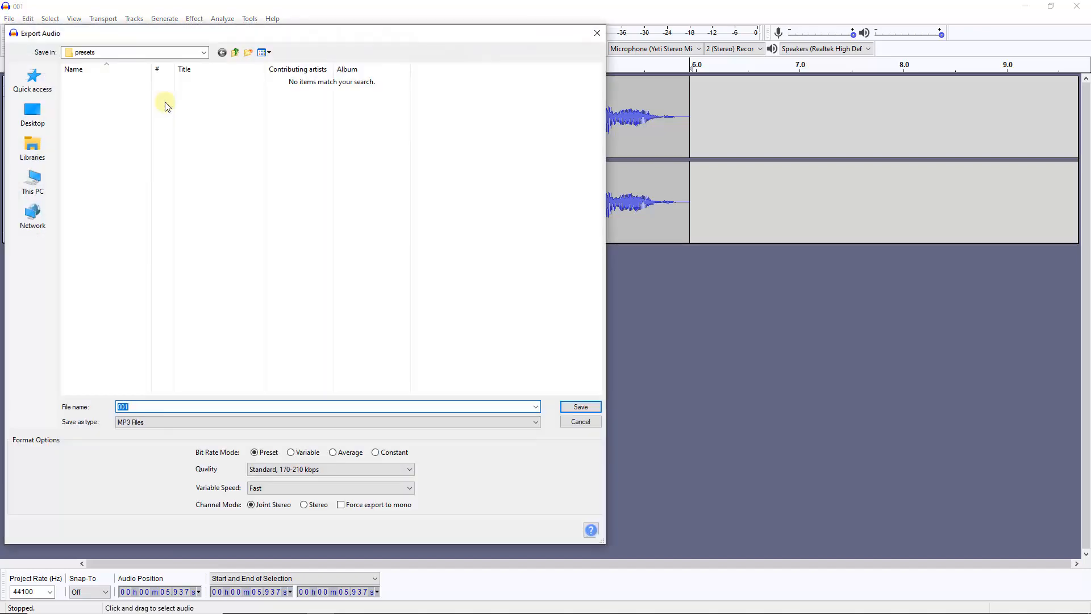
{"action": "left_click", "coordinate": [235, 53]}
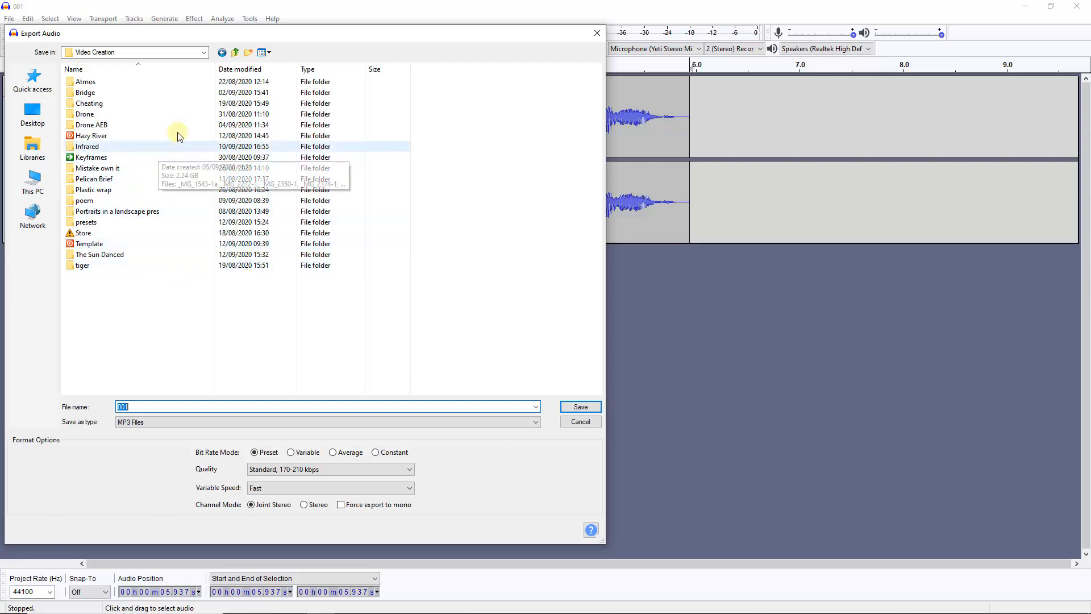
{"action": "left_click", "coordinate": [203, 52]}
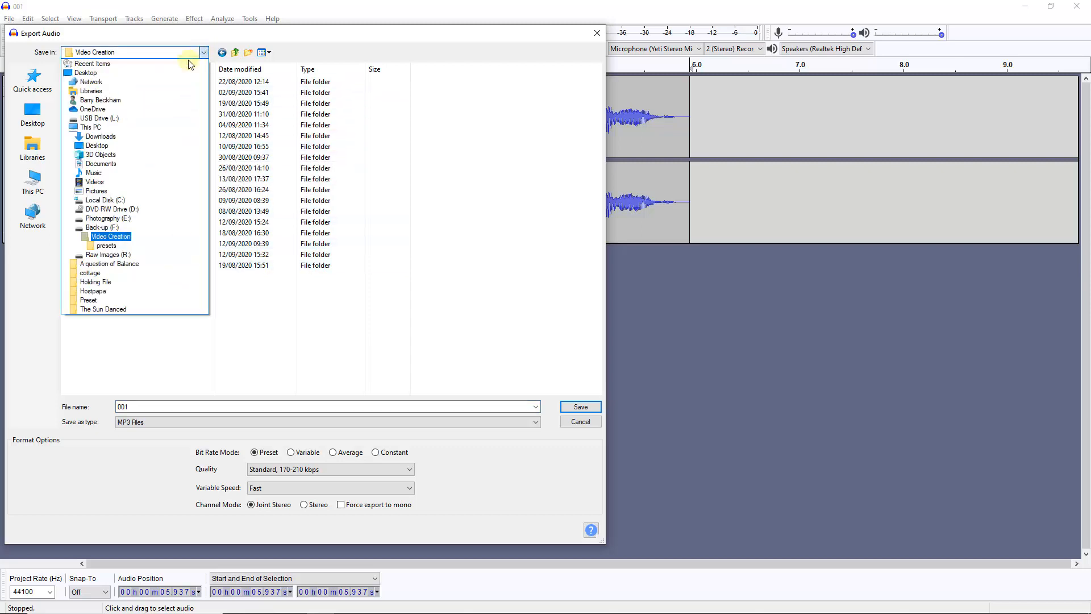
{"action": "left_click", "coordinate": [151, 73]}
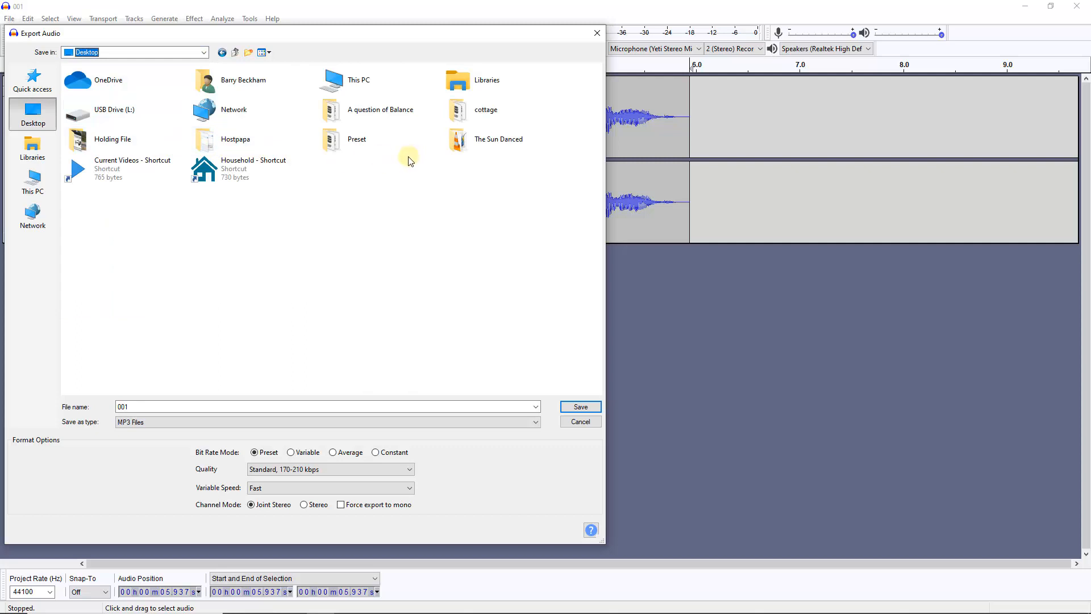
{"action": "double_click", "coordinate": [455, 145]}
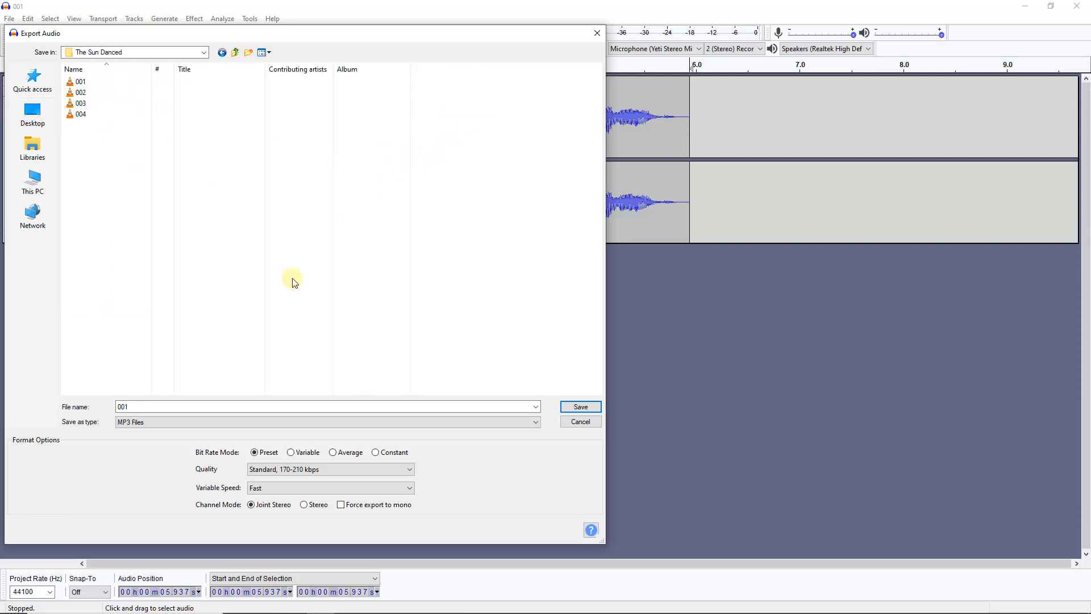
{"action": "left_click", "coordinate": [146, 407]}
{"action": "left_click", "coordinate": [136, 407]}
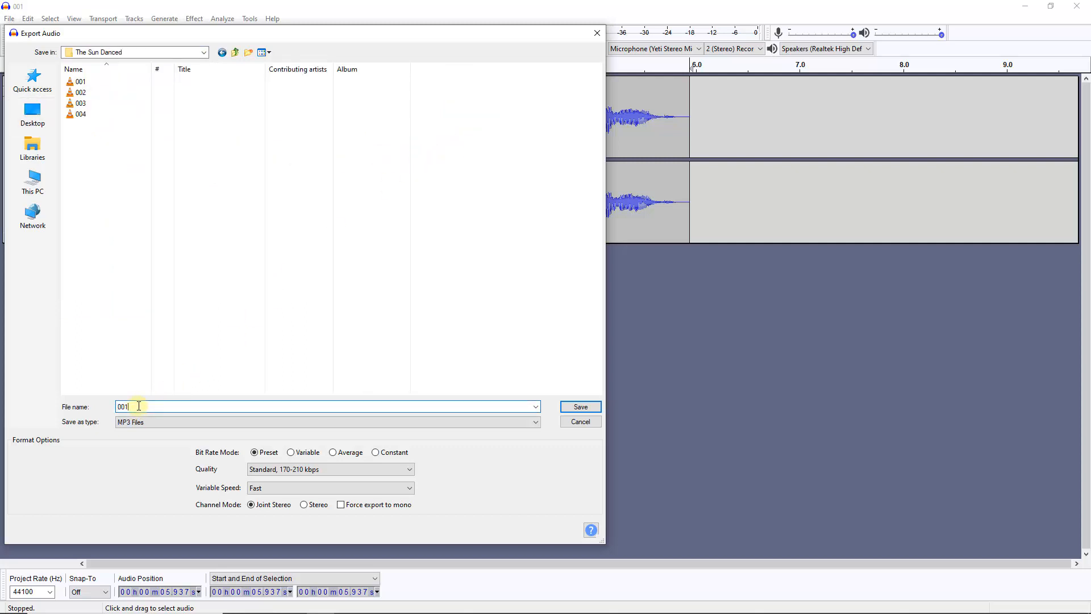
{"action": "type", "text": "a"}
{"action": "left_click", "coordinate": [580, 406]}
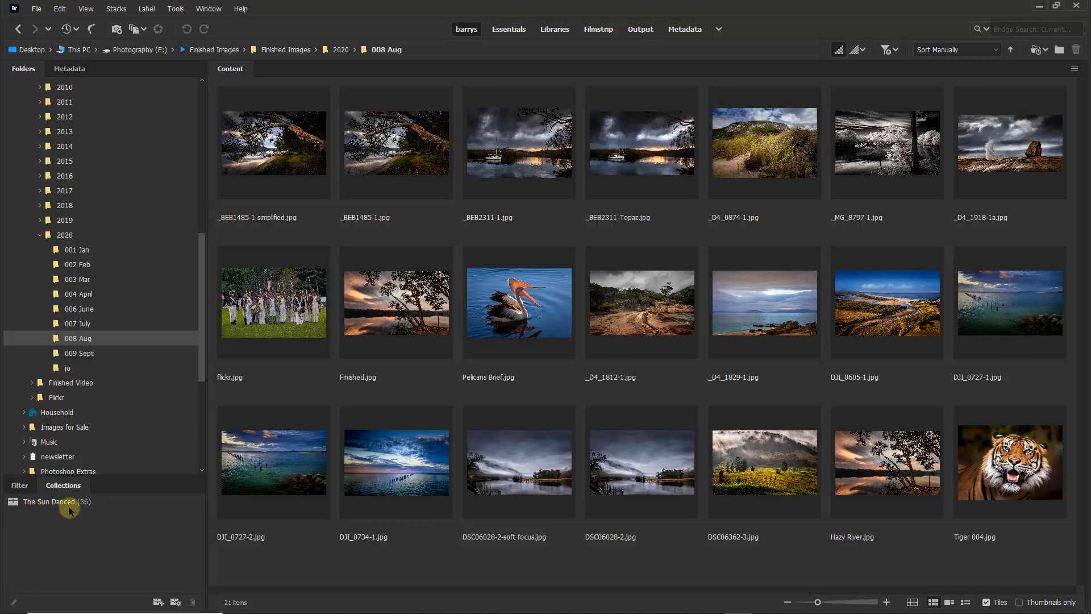
In Adobe Bridge, create a new collection and open the 2020 008 Aug folder
{"action": "left_click", "coordinate": [157, 604]}
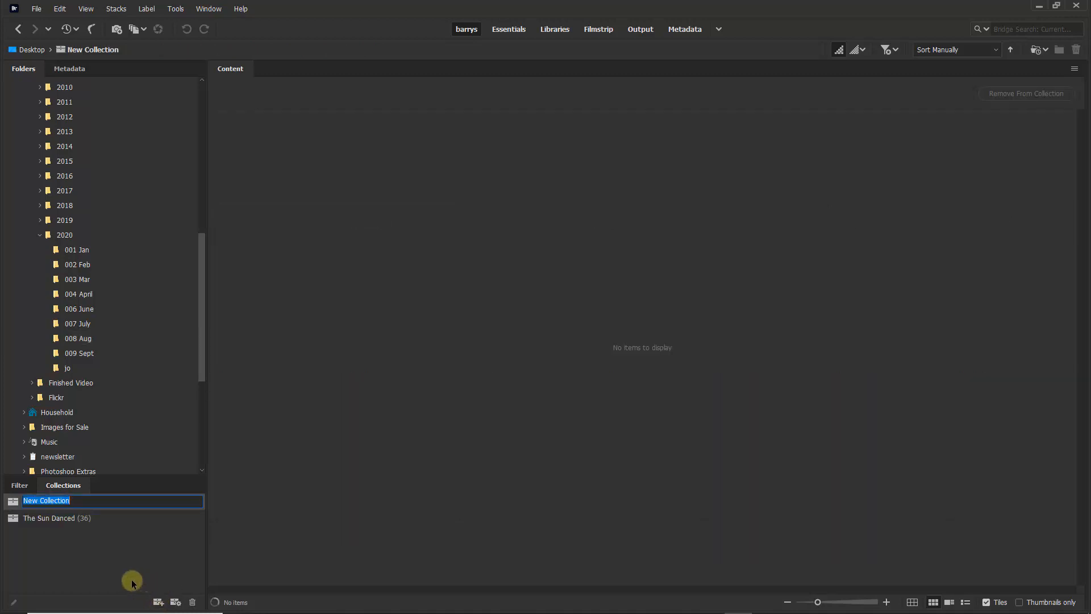
{"action": "left_click", "coordinate": [123, 537]}
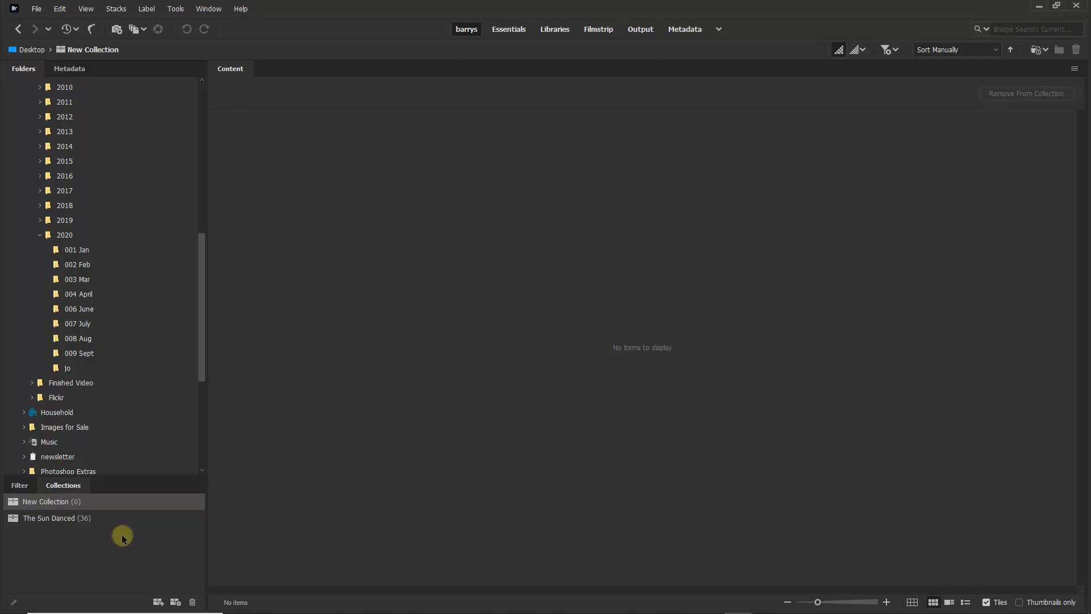
{"action": "left_click", "coordinate": [83, 339]}
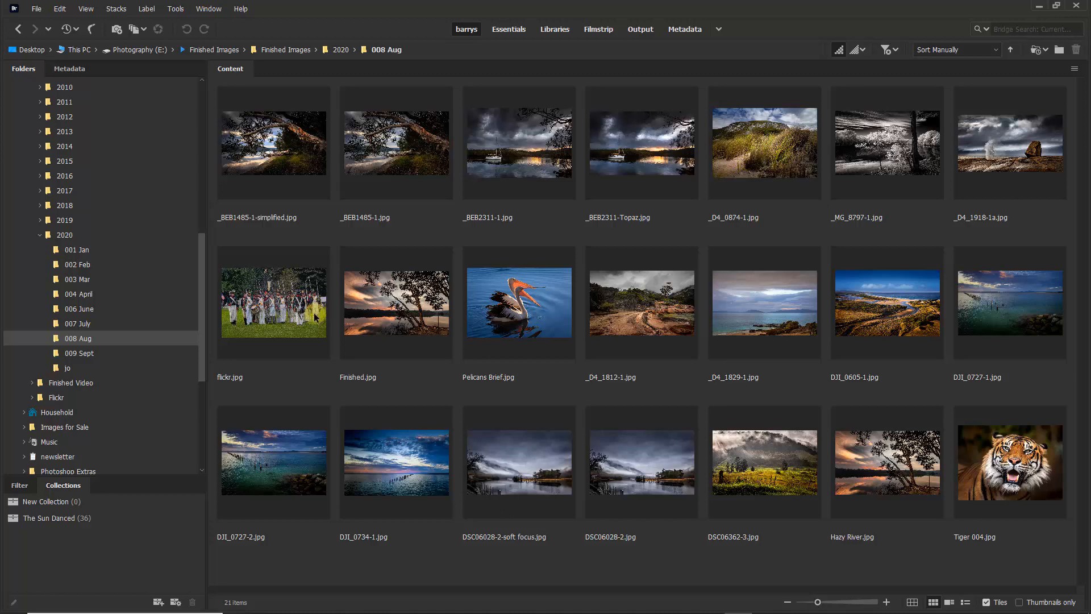
Add _D4_0874-1, _D4_1812-1 and Finished images to New Collection and open the collection
{"action": "left_click", "coordinate": [752, 140]}
{"action": "left_click_drag", "start_coordinate": [752, 137], "coordinate": [83, 500]}
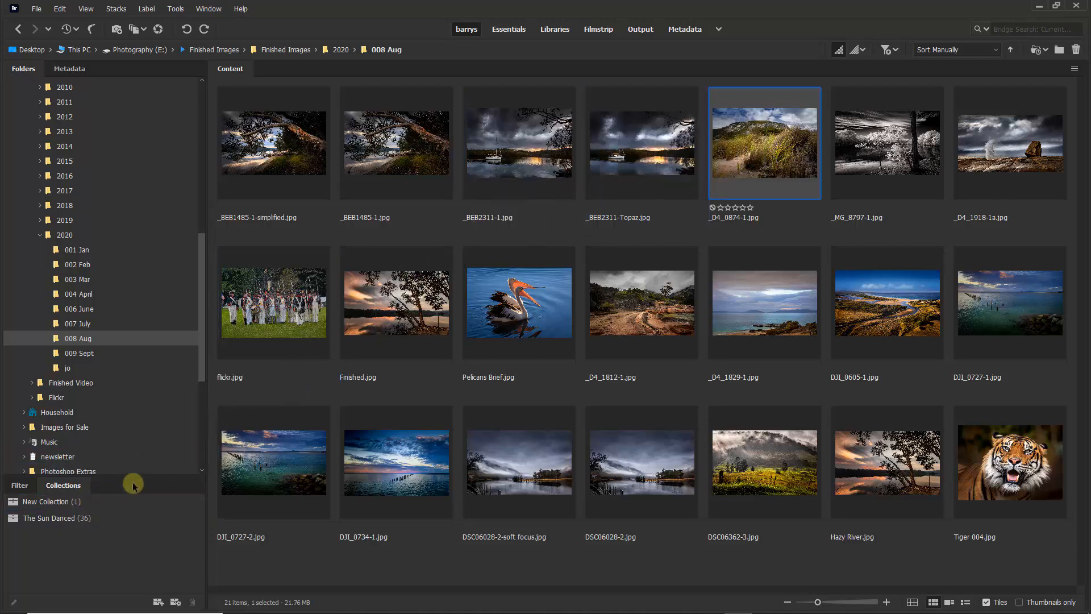
{"action": "left_click_drag", "start_coordinate": [655, 305], "coordinate": [99, 503]}
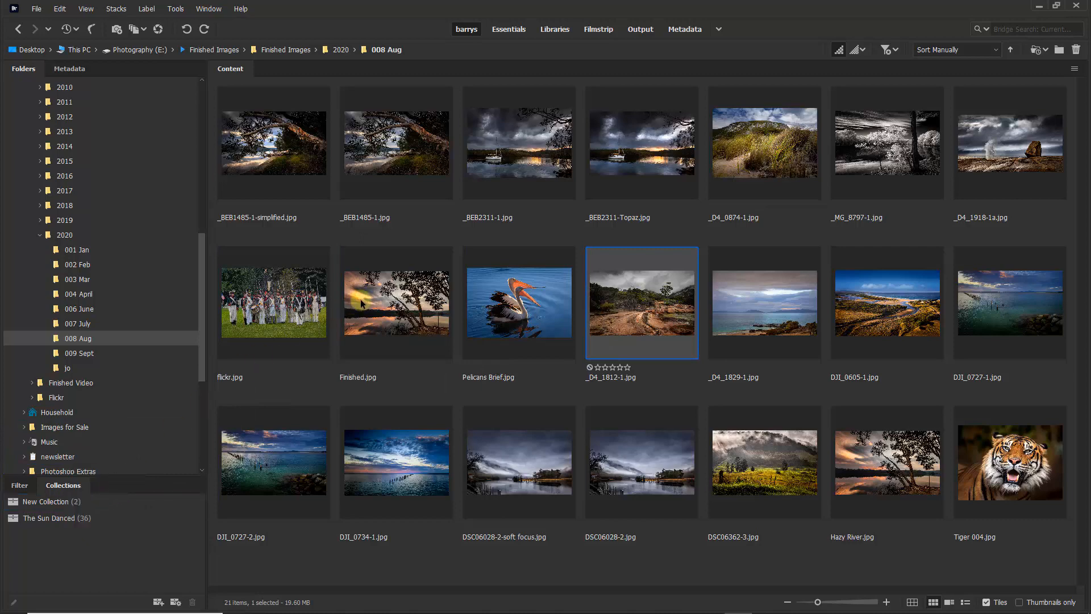
{"action": "left_click_drag", "start_coordinate": [363, 295], "coordinate": [83, 503]}
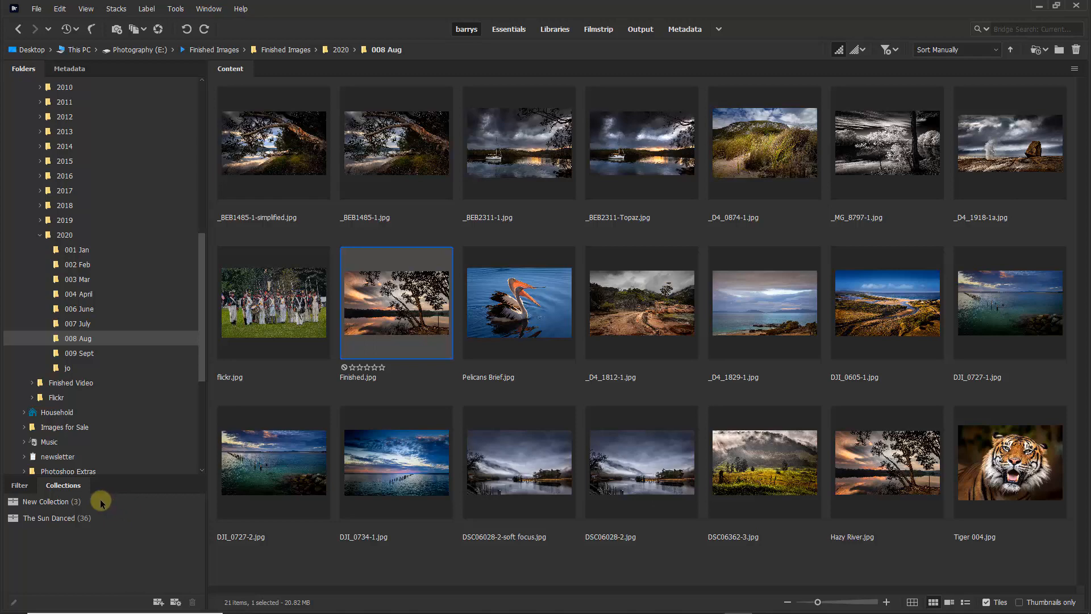
{"action": "left_click", "coordinate": [55, 503]}
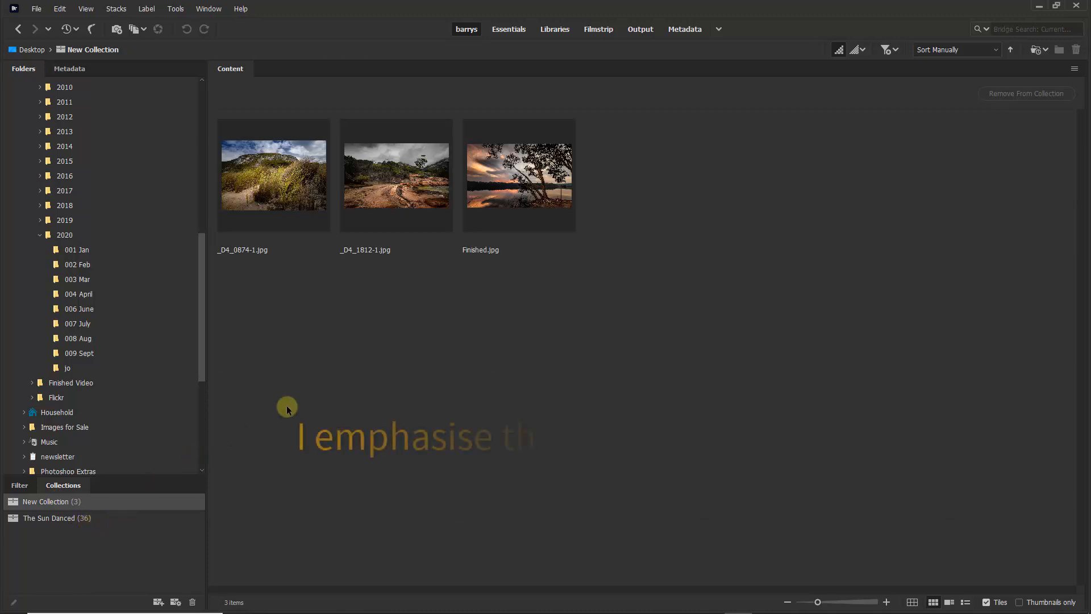
{"action": "left_click_drag", "start_coordinate": [552, 279], "coordinate": [273, 186]}
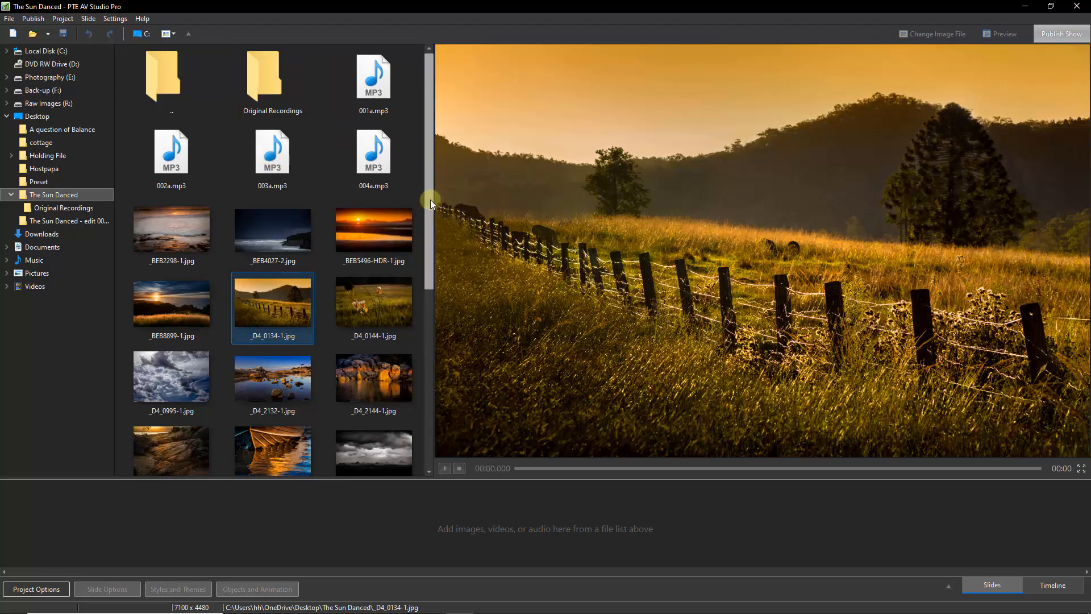
{"action": "left_click_drag", "start_coordinate": [430, 199], "coordinate": [439, 402]}
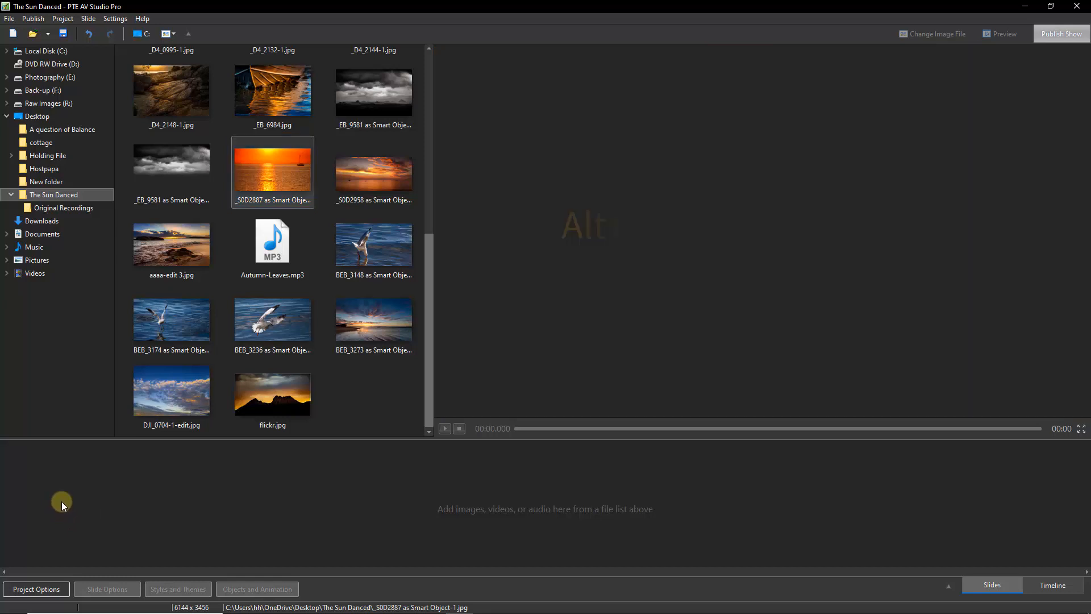
Insert a blank slide at the start of the slide list
{"action": "right_click", "coordinate": [61, 502]}
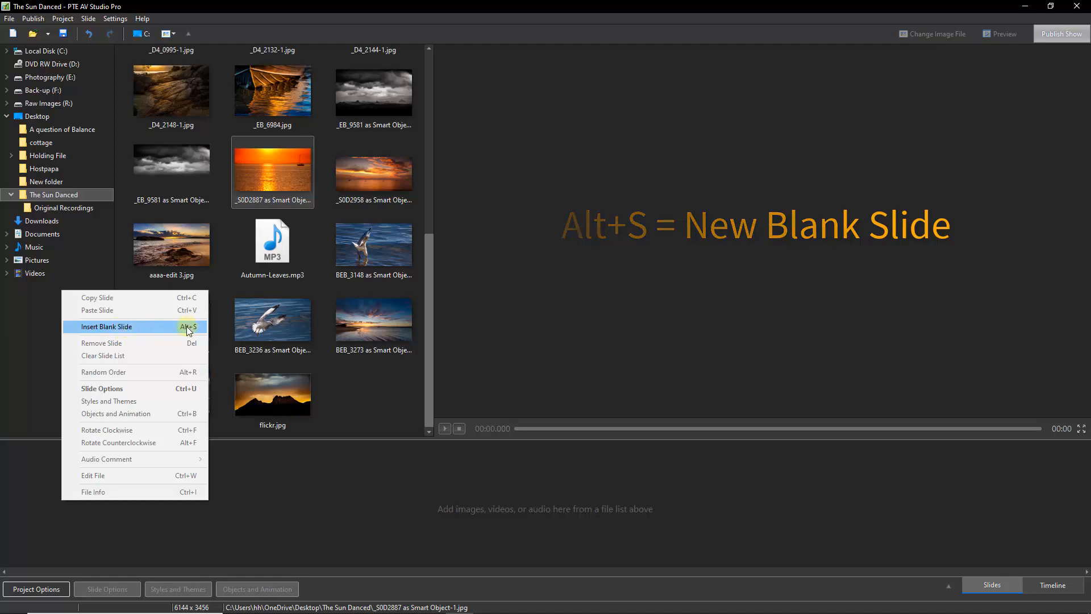
{"action": "left_click", "coordinate": [129, 328]}
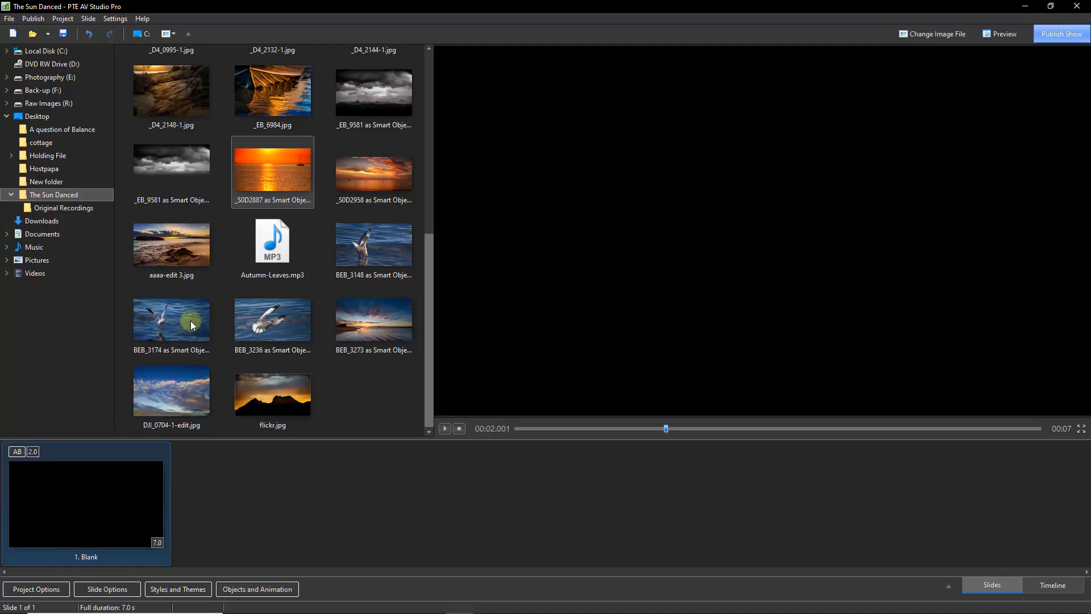
Add the _S0D2887 as Smart Object-1 sunset image as the second slide and save the project
{"action": "left_click_drag", "start_coordinate": [274, 170], "coordinate": [230, 507]}
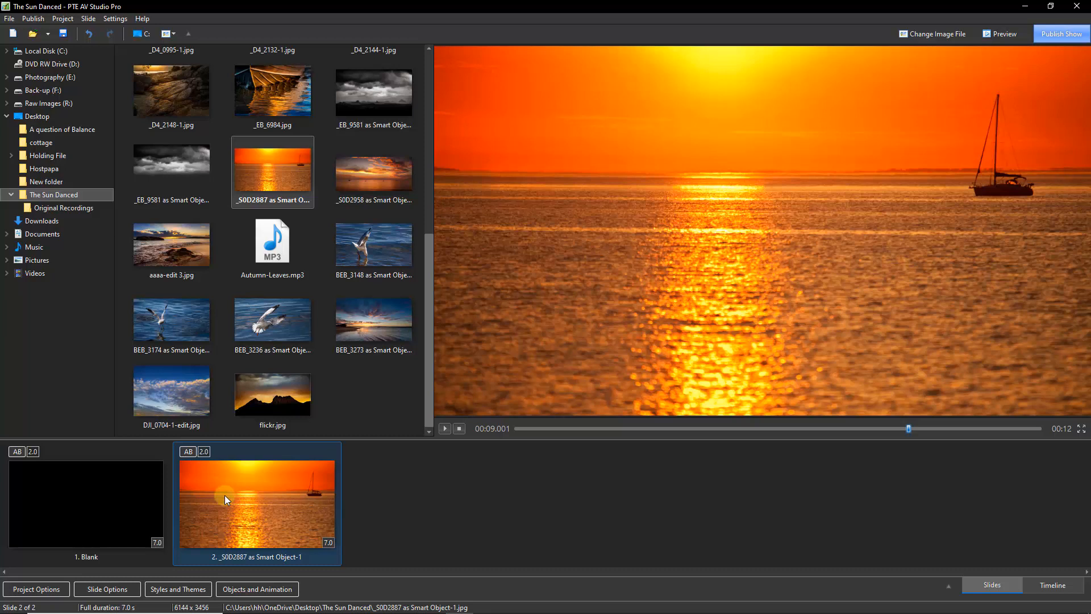
{"action": "key", "text": "ctrl+s"}
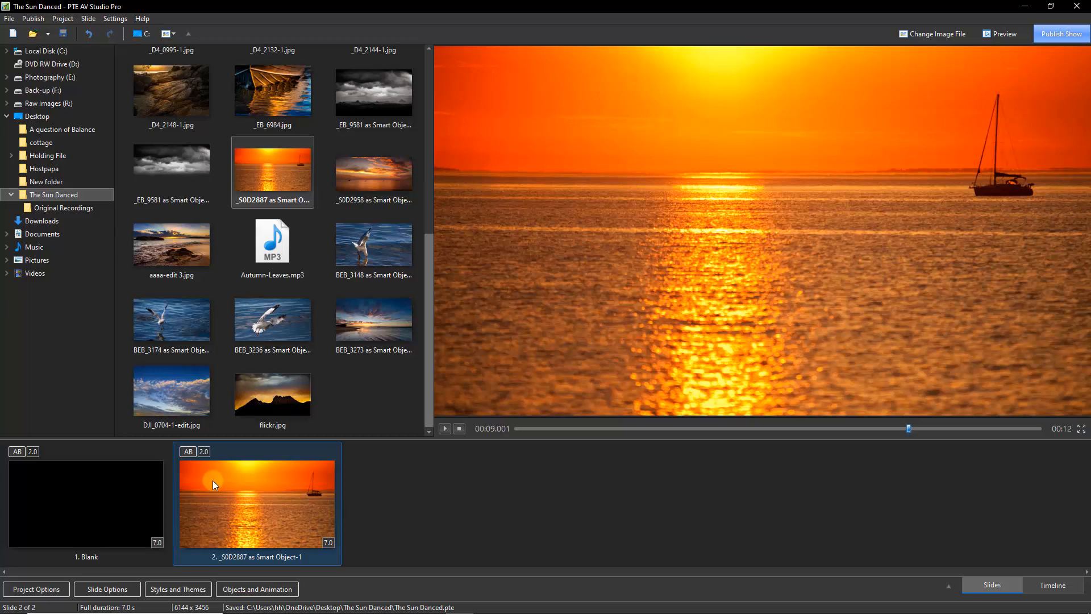
In Objects and Animation, add a text object reading The Sun Danced over the sunset slide
{"action": "left_click", "coordinate": [250, 589]}
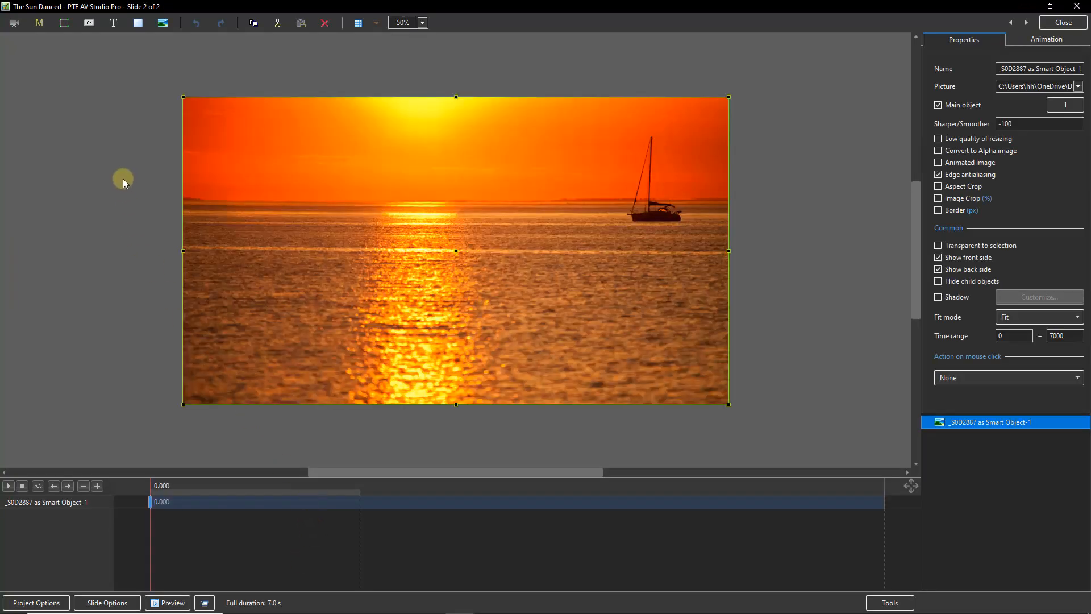
{"action": "left_click", "coordinate": [84, 148]}
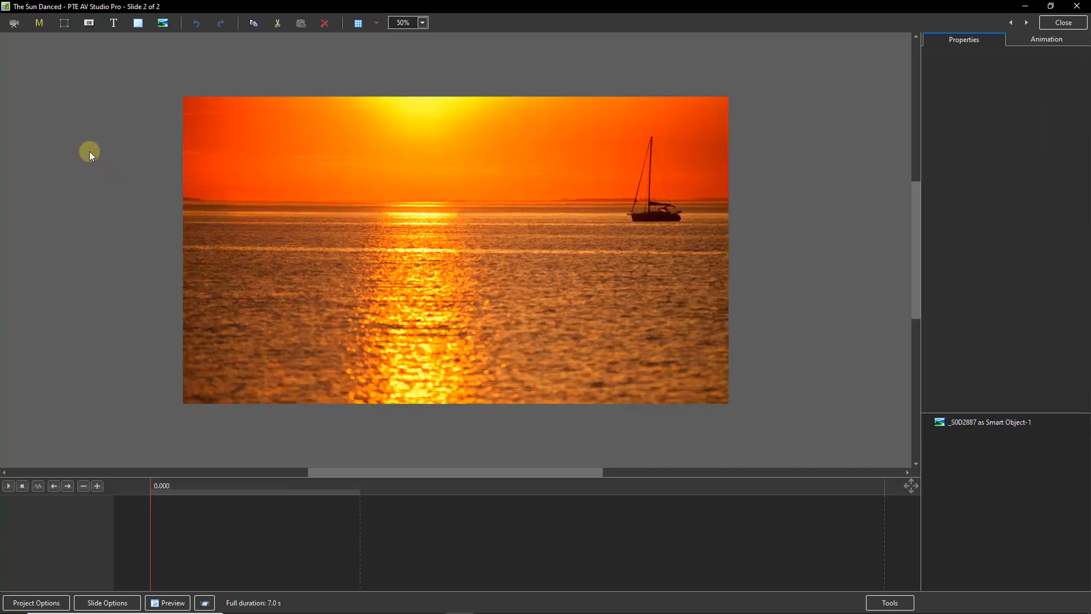
{"action": "left_click", "coordinate": [113, 23]}
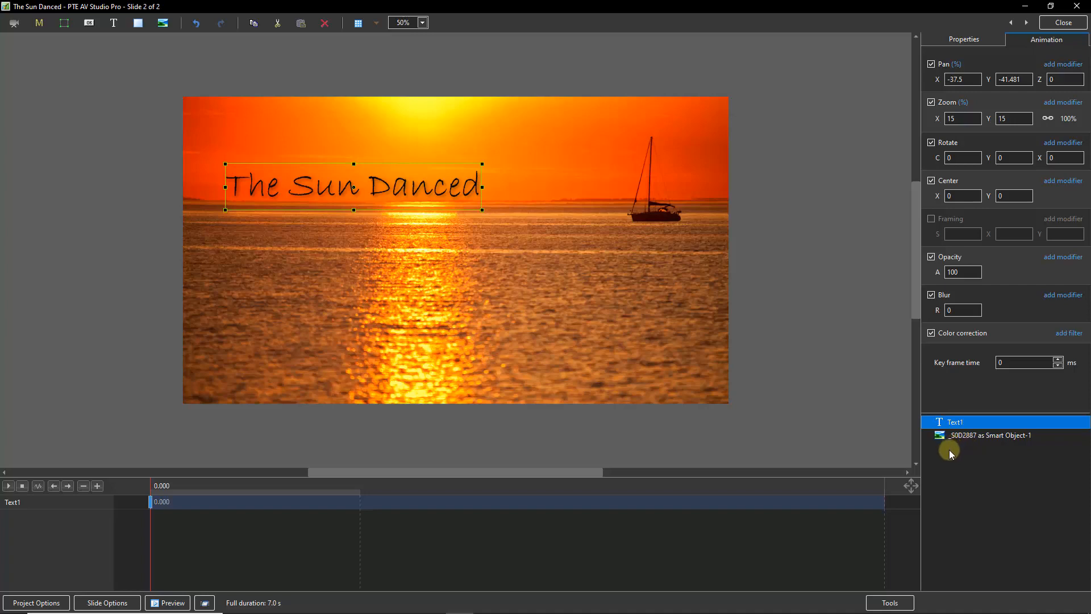
{"action": "left_click", "coordinate": [1058, 25]}
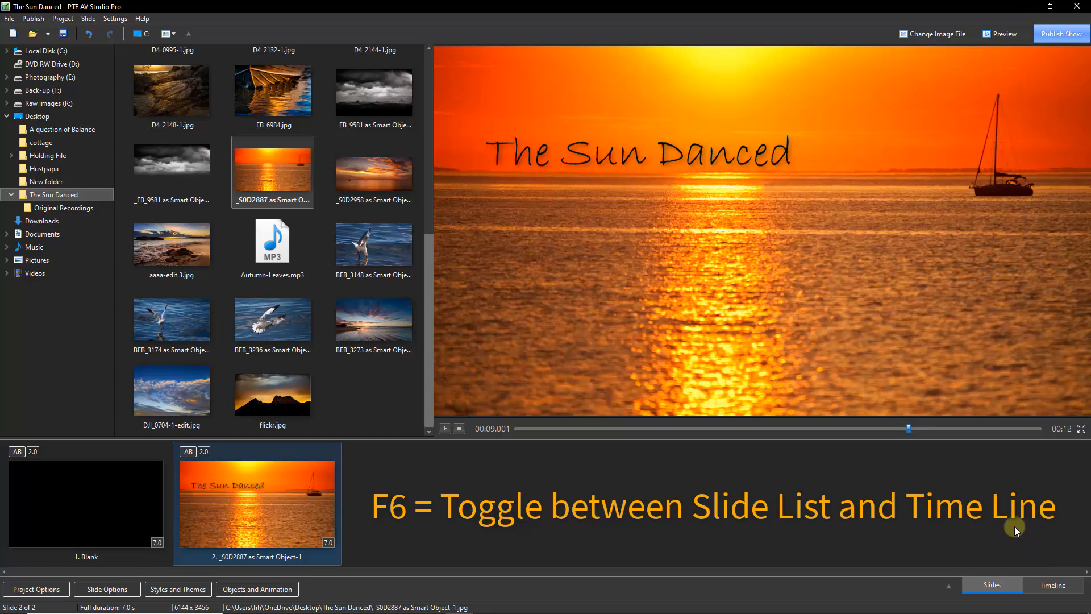
Switch to the timeline and shorten the blank first slide's transition and duration
{"action": "key", "text": "F6"}
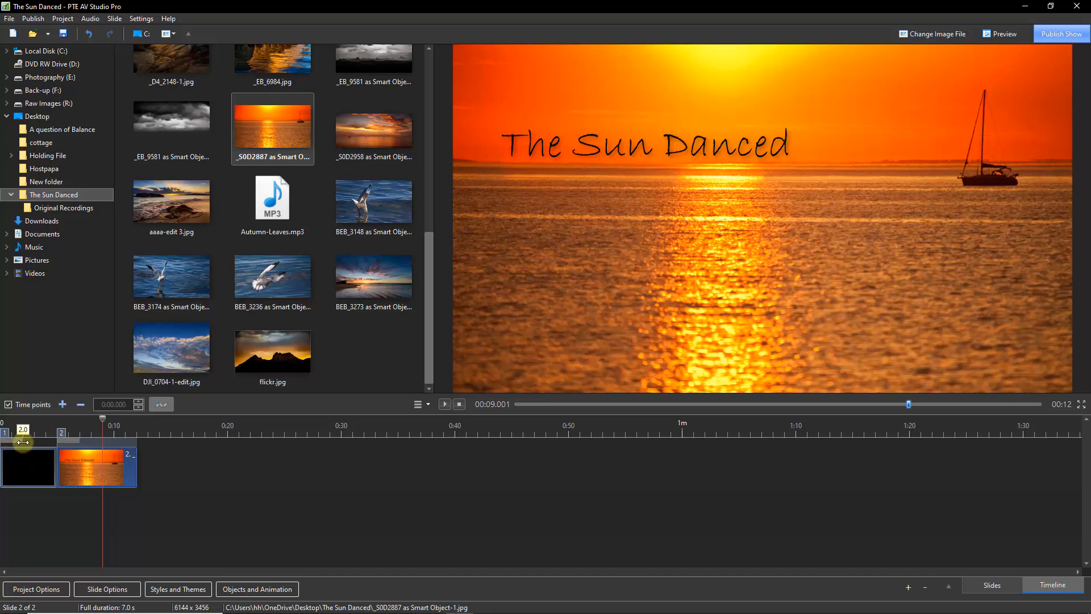
{"action": "left_click_drag", "start_coordinate": [22, 440], "coordinate": [2, 441]}
{"action": "left_click_drag", "start_coordinate": [67, 462], "coordinate": [57, 464]}
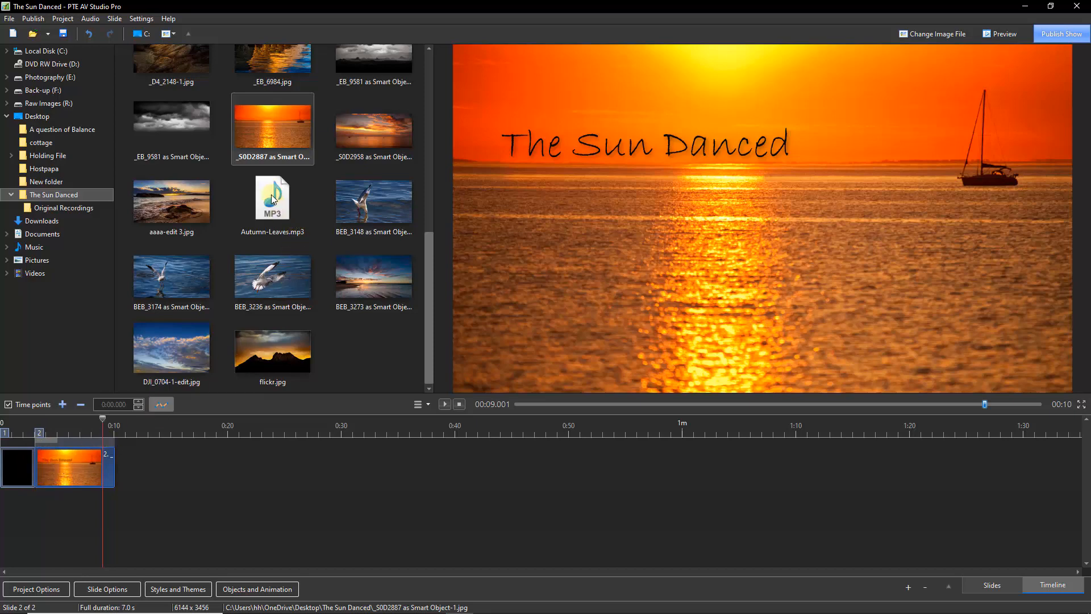
Add Autumn-Leaves.mp3 to the audio track and lower its volume envelope near the start
{"action": "mouse_move", "coordinate": [274, 197]}
{"action": "left_mouse_down"}
{"action": "mouse_move", "coordinate": [39, 517]}
{"action": "mouse_move", "coordinate": [49, 537]}
{"action": "mouse_move", "coordinate": [66, 518]}
{"action": "left_mouse_up"}
{"action": "left_click", "coordinate": [40, 438]}
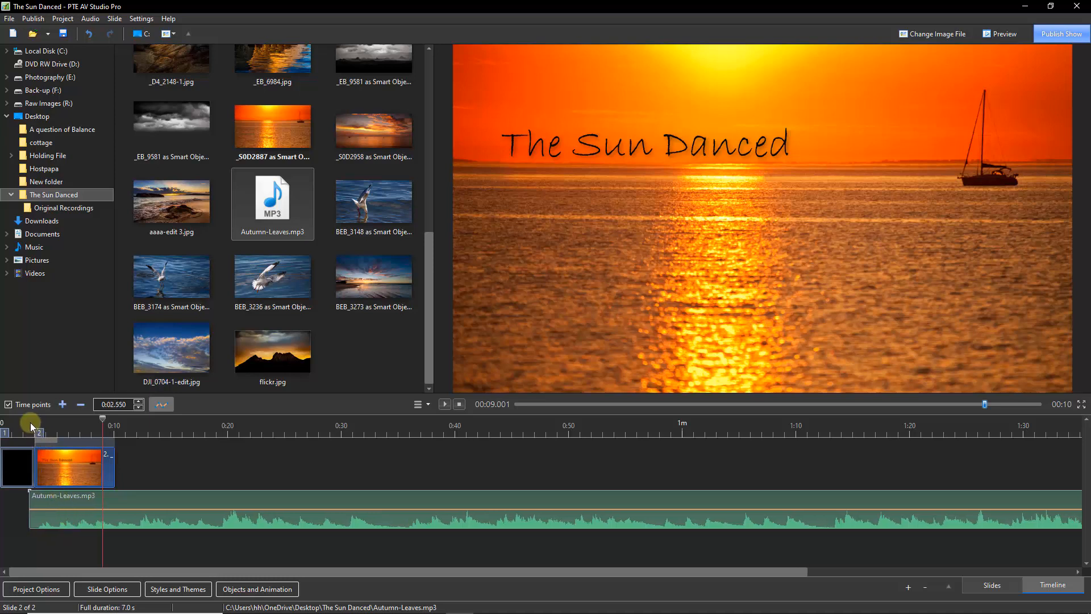
{"action": "left_click", "coordinate": [25, 421]}
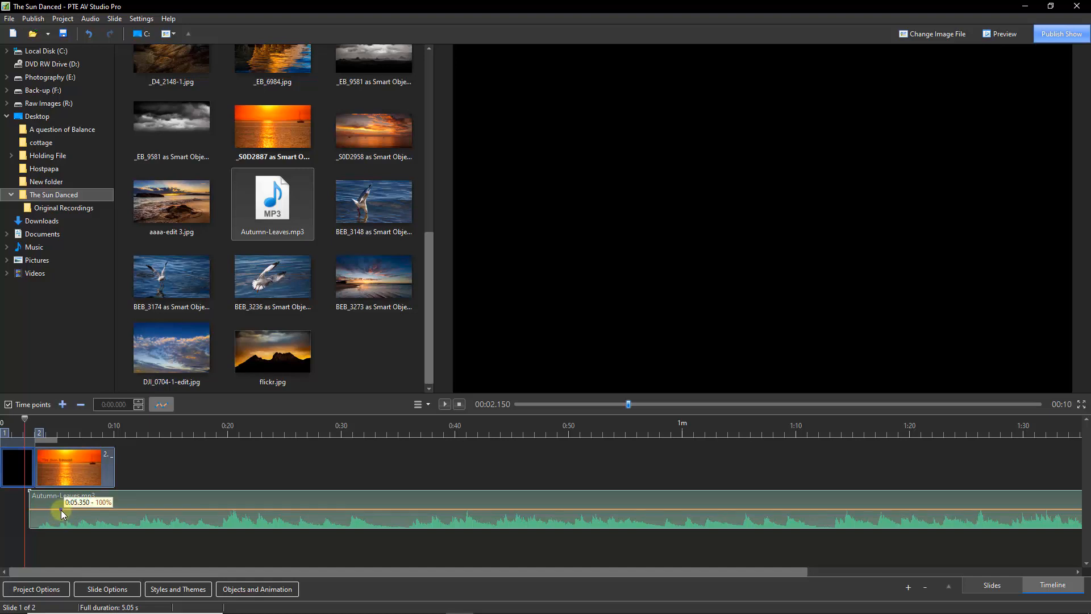
{"action": "left_click_drag", "start_coordinate": [60, 510], "coordinate": [62, 521]}
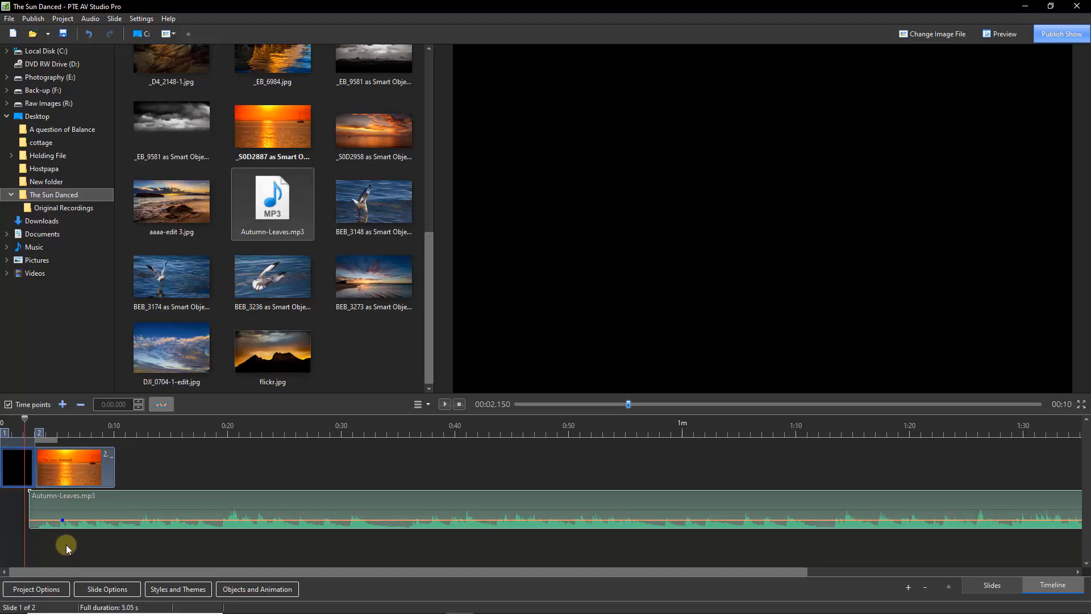
{"action": "mouse_move", "coordinate": [63, 527]}
Add the _S0D2958 as Smart Object-1 image as the third slide and pull it closer to slide 2
{"action": "left_click", "coordinate": [64, 478]}
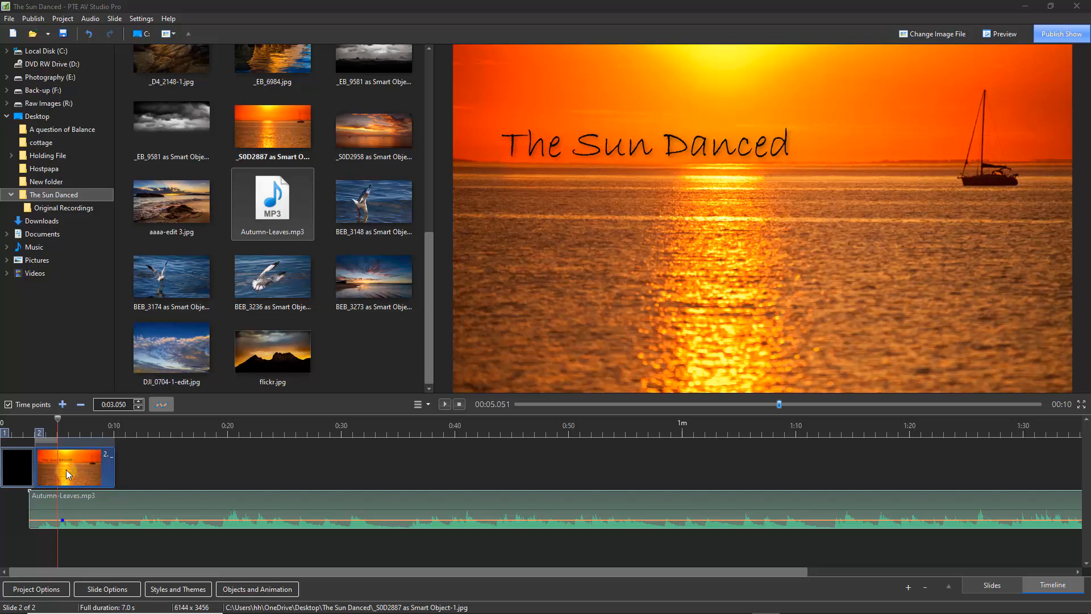
{"action": "left_click", "coordinate": [70, 475]}
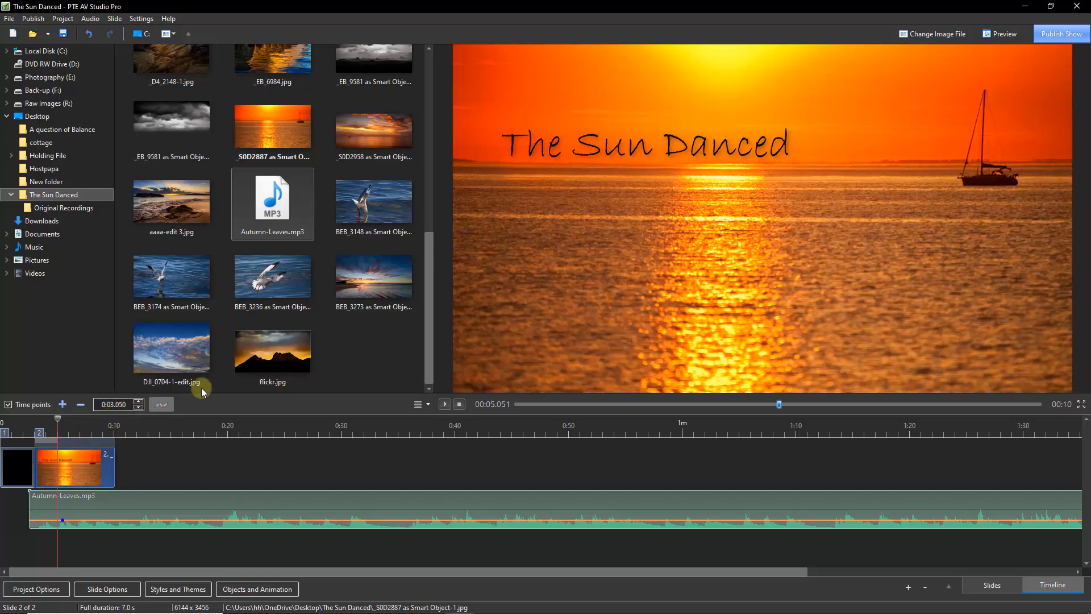
{"action": "left_click_drag", "start_coordinate": [371, 127], "coordinate": [171, 469]}
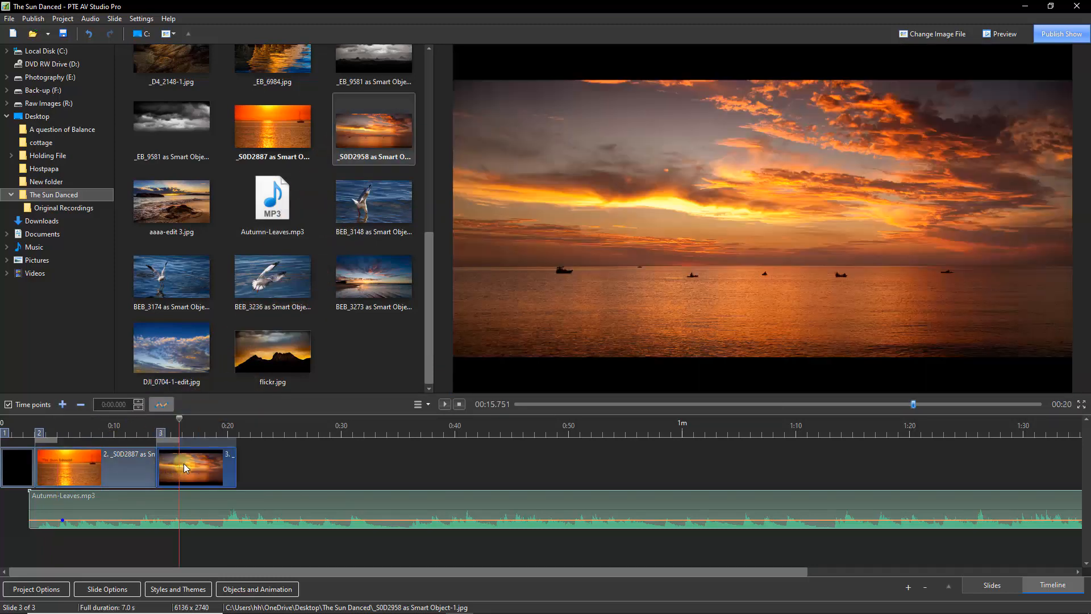
{"action": "left_click_drag", "start_coordinate": [177, 420], "coordinate": [169, 487]}
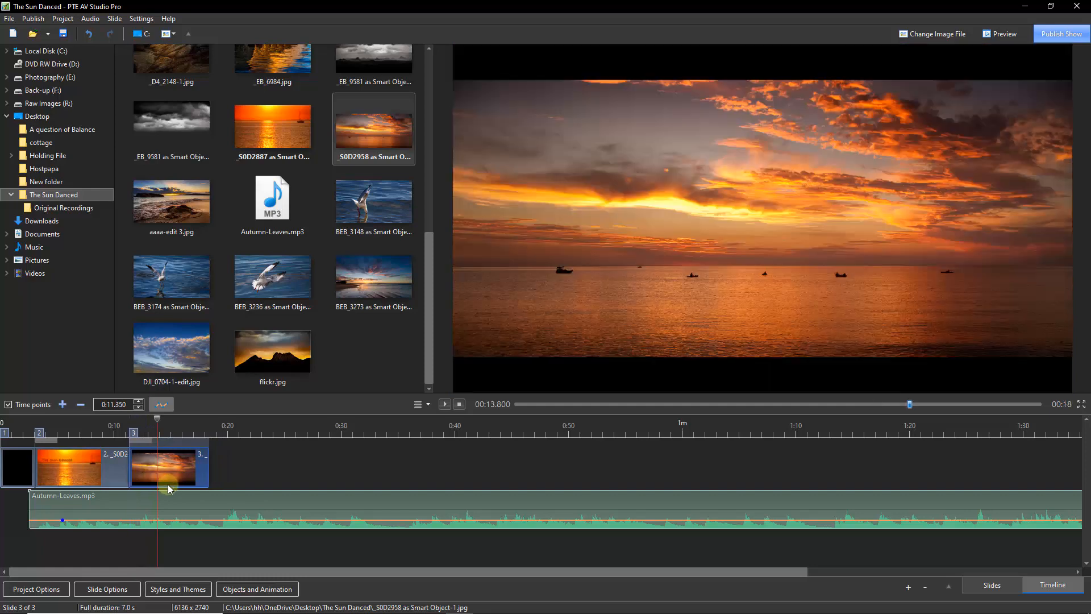
Open the sunset slide's objects and add three animation keyframes to the title text
{"action": "left_click", "coordinate": [70, 468]}
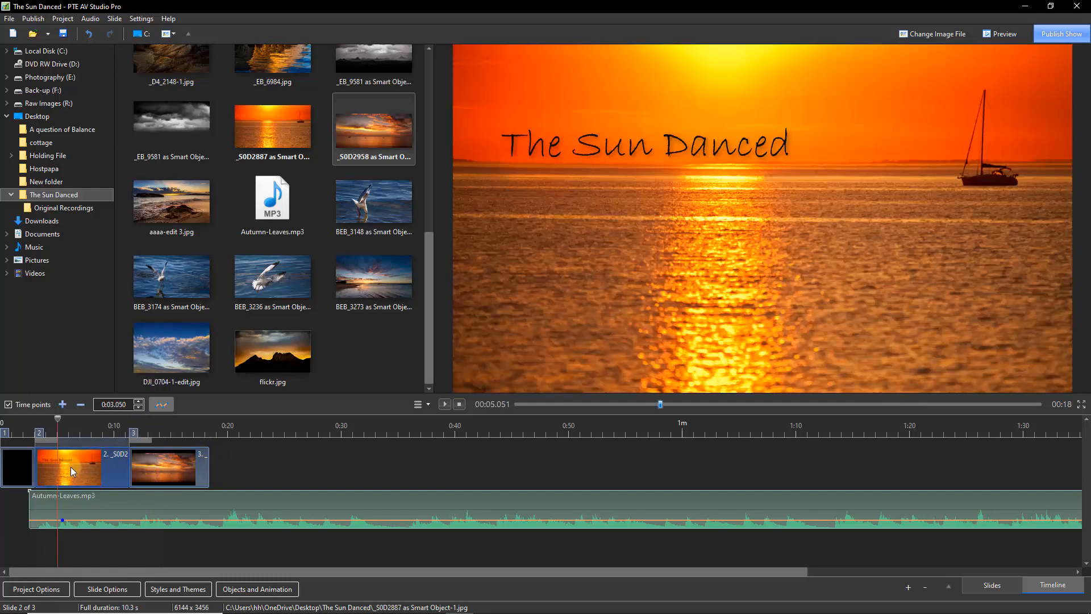
{"action": "left_click", "coordinate": [242, 591]}
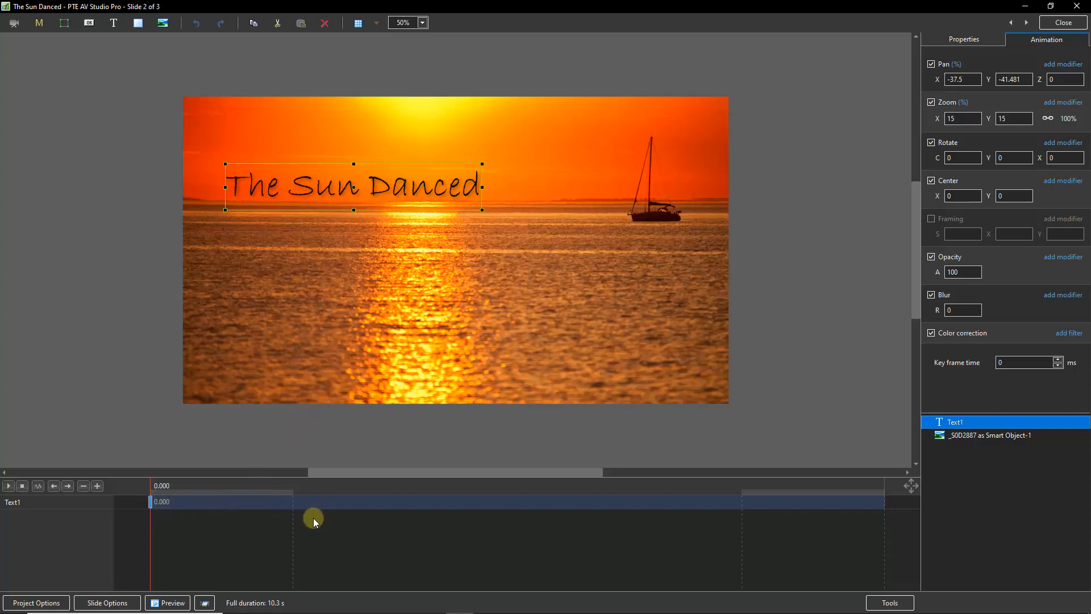
{"action": "key", "text": "Insert"}
{"action": "key", "text": "Insert"}
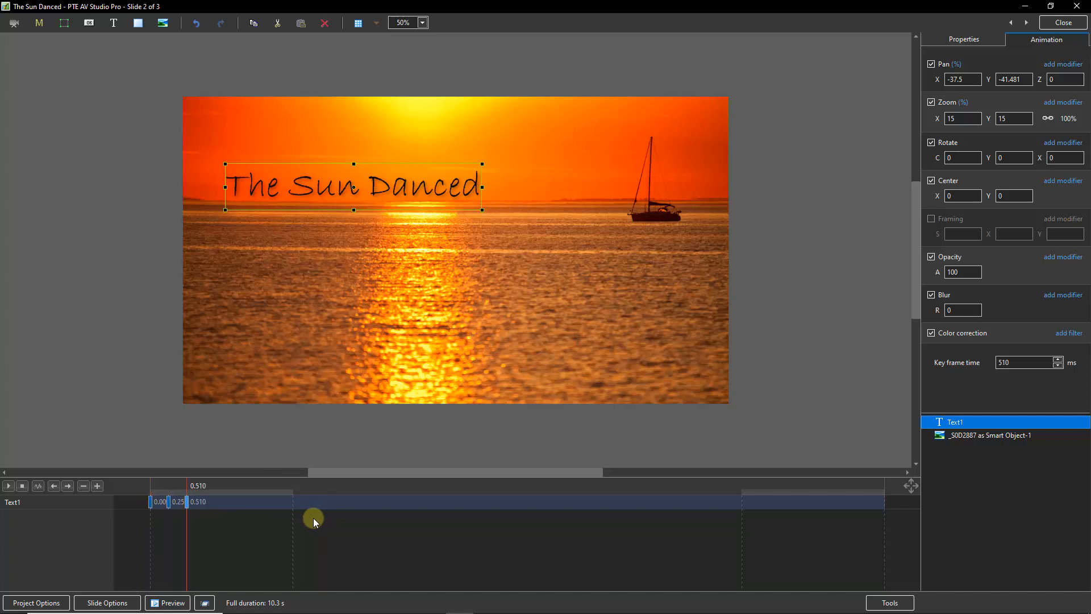
{"action": "key", "text": "Insert"}
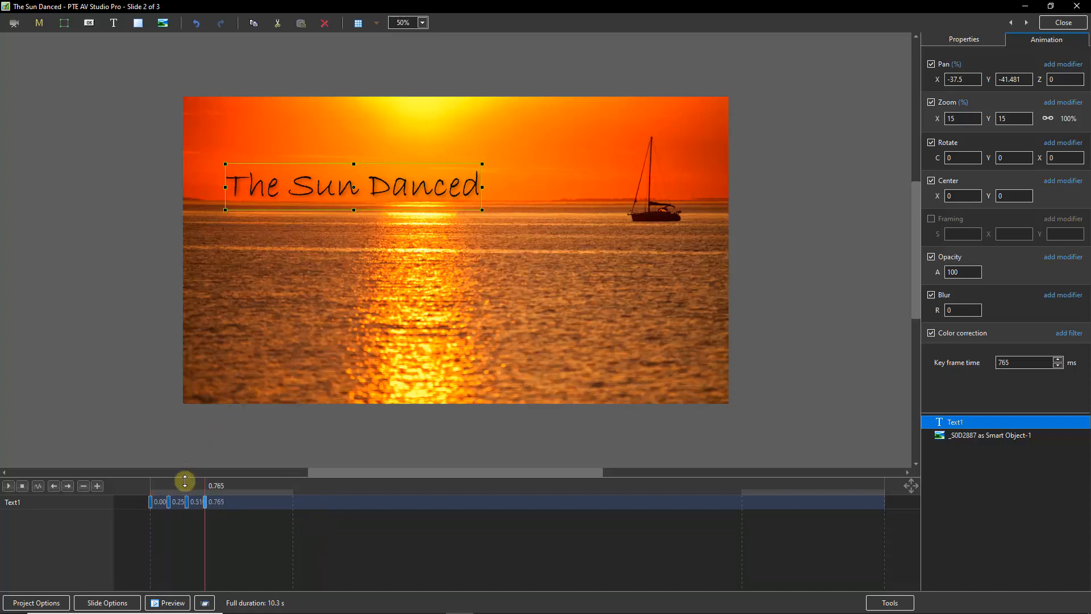
Shift the three new title keyframes to about 7.35 seconds
{"action": "left_click", "coordinate": [169, 505]}
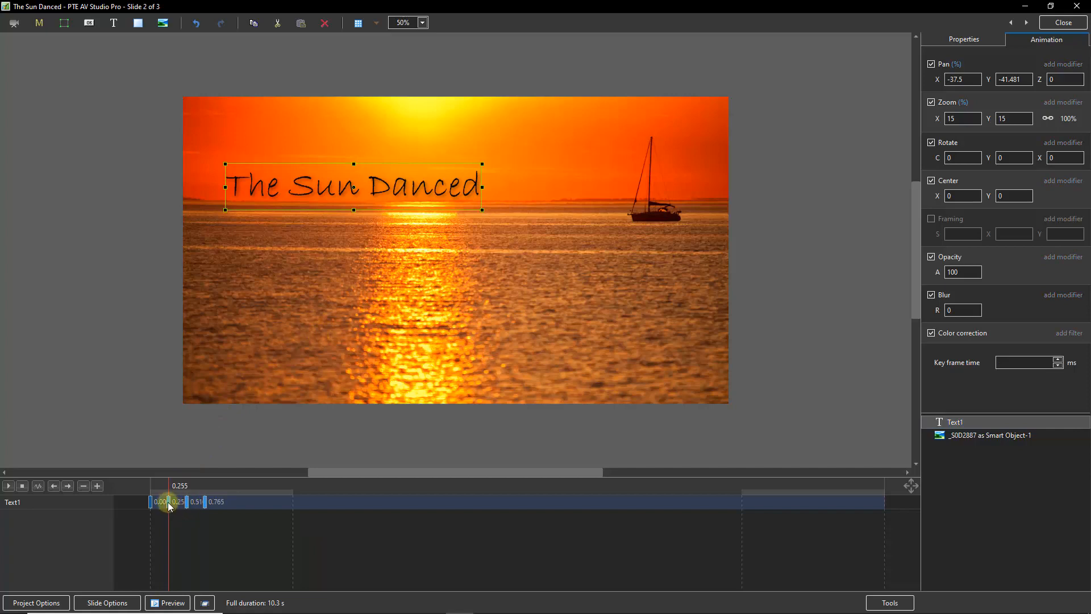
{"action": "left_click_drag", "start_coordinate": [169, 505], "coordinate": [675, 502]}
Move the title's first keyframe to about 3.06 seconds and set its opacity to 0
{"action": "left_click", "coordinate": [150, 503]}
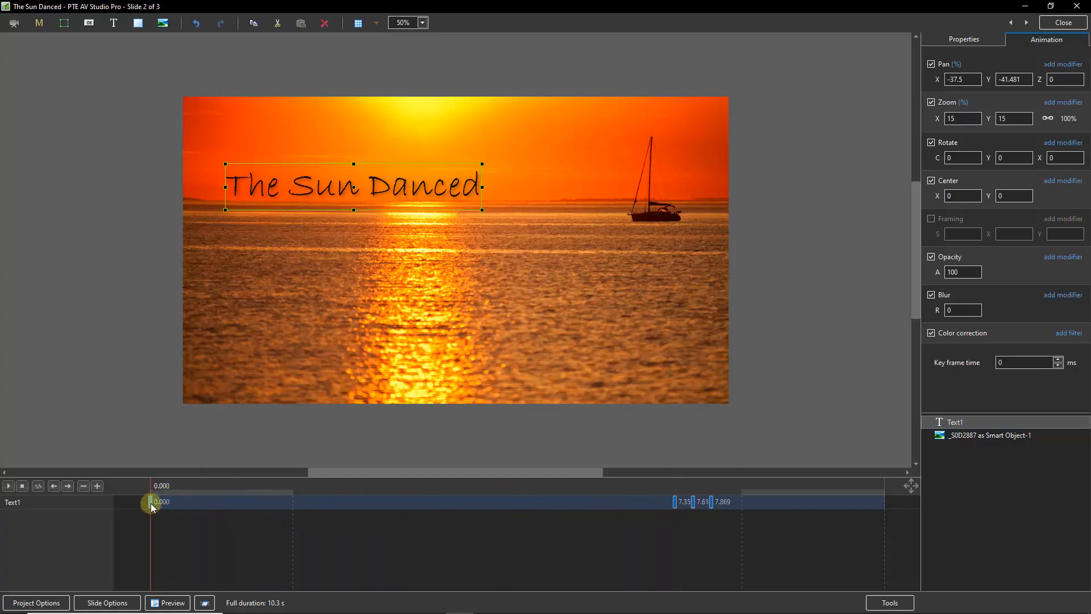
{"action": "left_click_drag", "start_coordinate": [150, 503], "coordinate": [291, 512]}
{"action": "left_click_drag", "start_coordinate": [292, 512], "coordinate": [377, 510]}
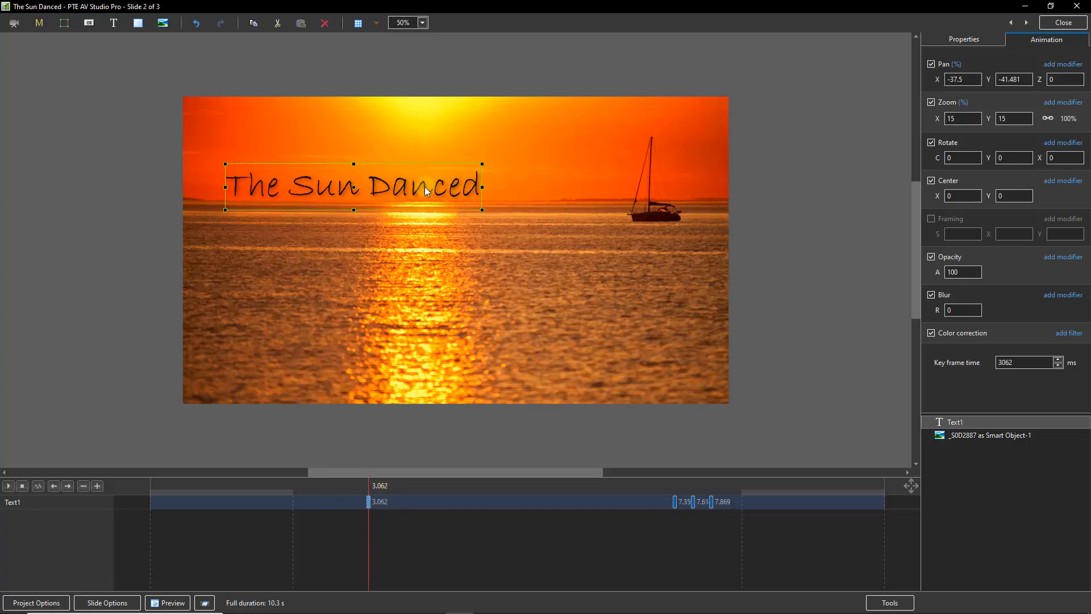
{"action": "left_click", "coordinate": [949, 271]}
{"action": "left_click", "coordinate": [958, 281]}
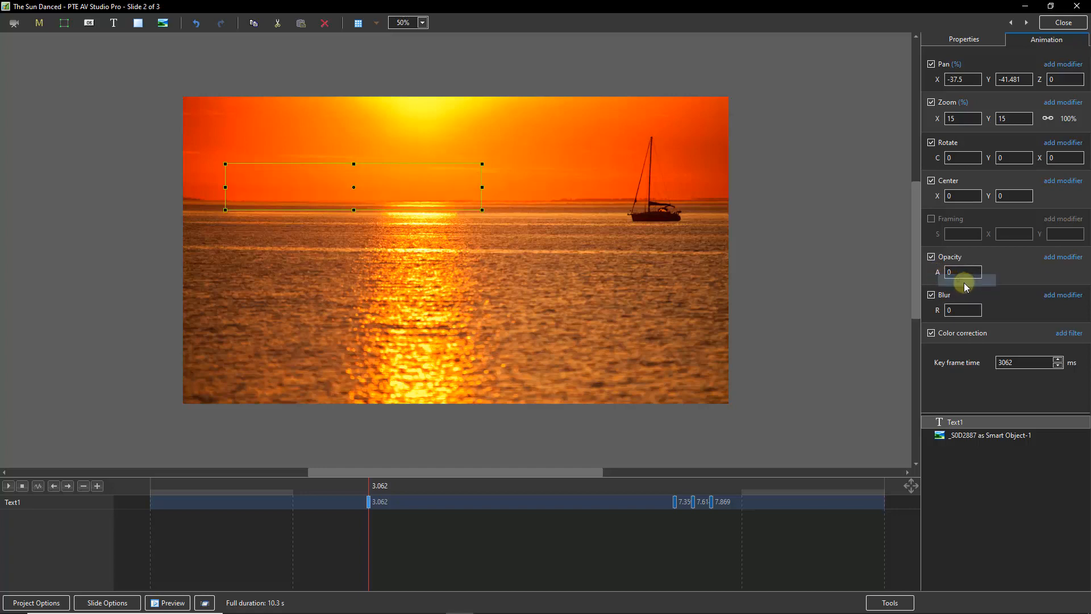
Set the next title keyframe's time to 4000 ms
{"action": "left_click", "coordinate": [674, 501]}
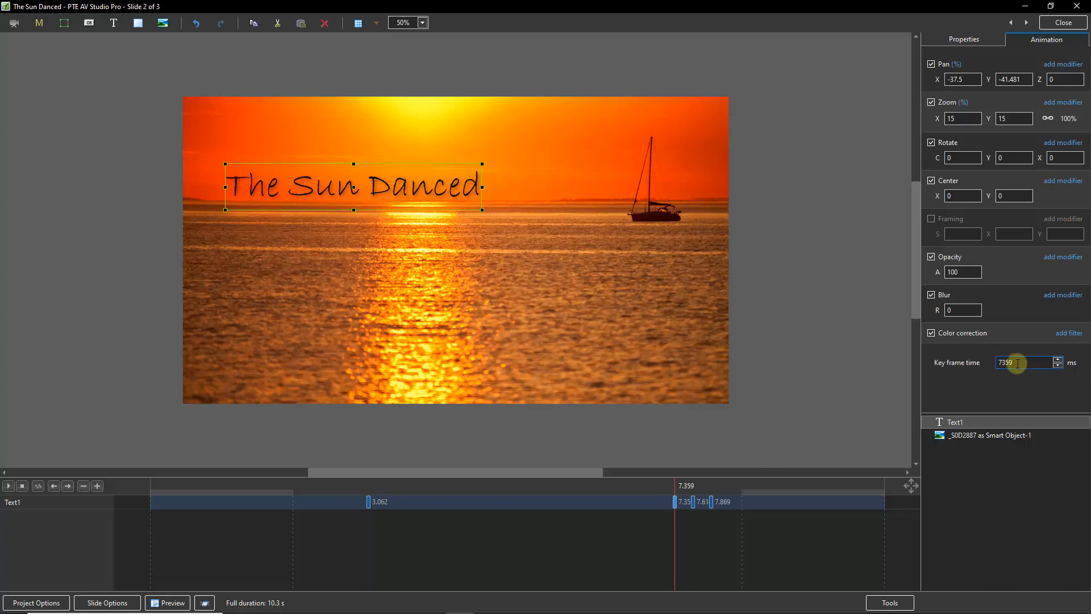
{"action": "left_click_drag", "start_coordinate": [1018, 362], "coordinate": [952, 364]}
{"action": "type", "text": "4000"}
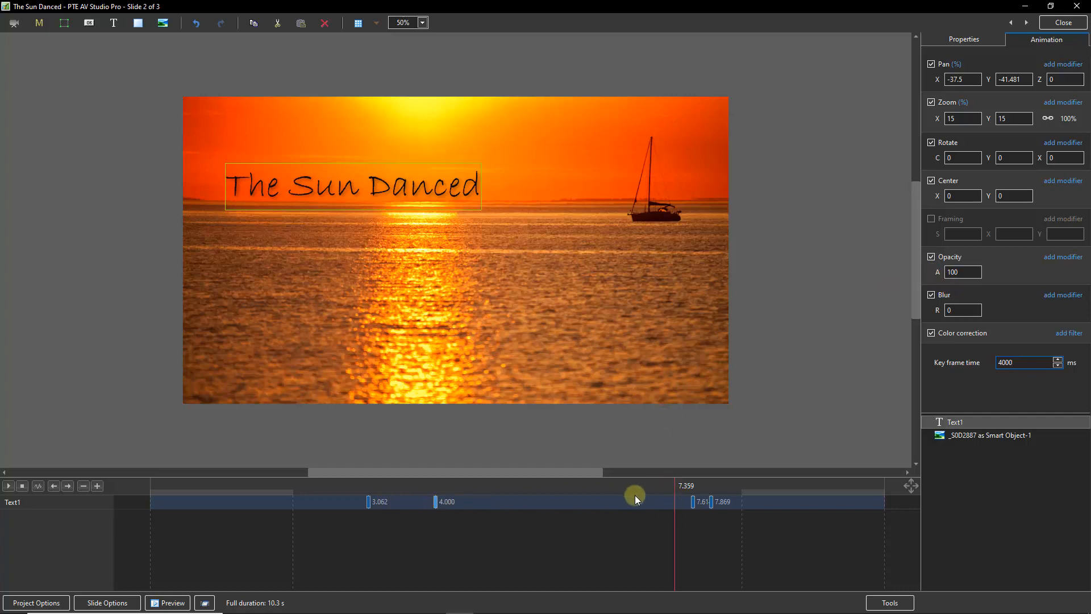
Set the following title keyframe's time to 7000 ms
{"action": "left_click", "coordinate": [694, 503]}
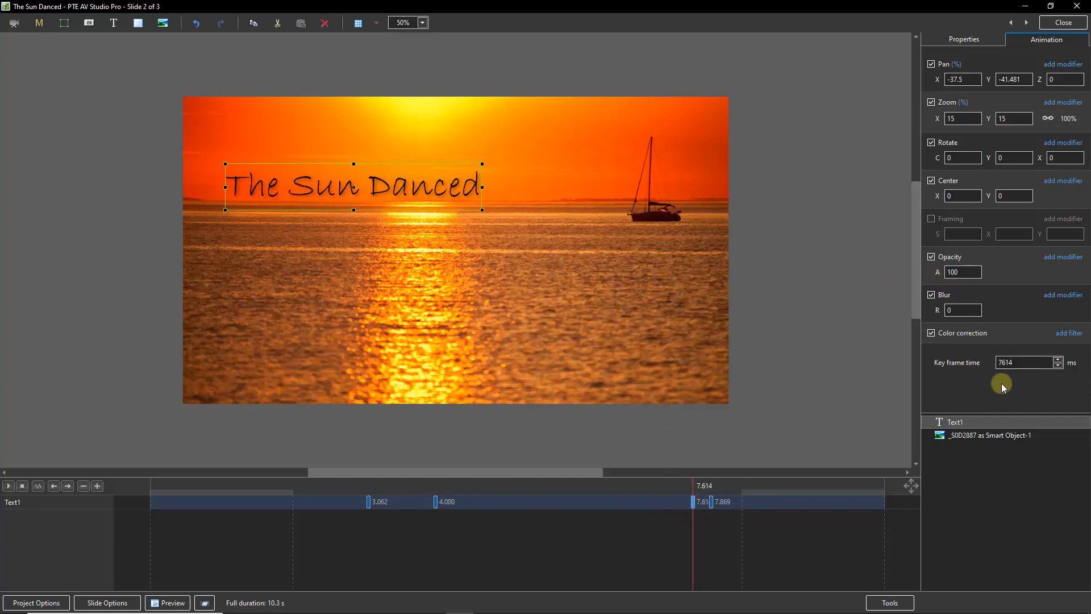
{"action": "double_click", "coordinate": [1003, 363]}
{"action": "type", "text": "7200"}
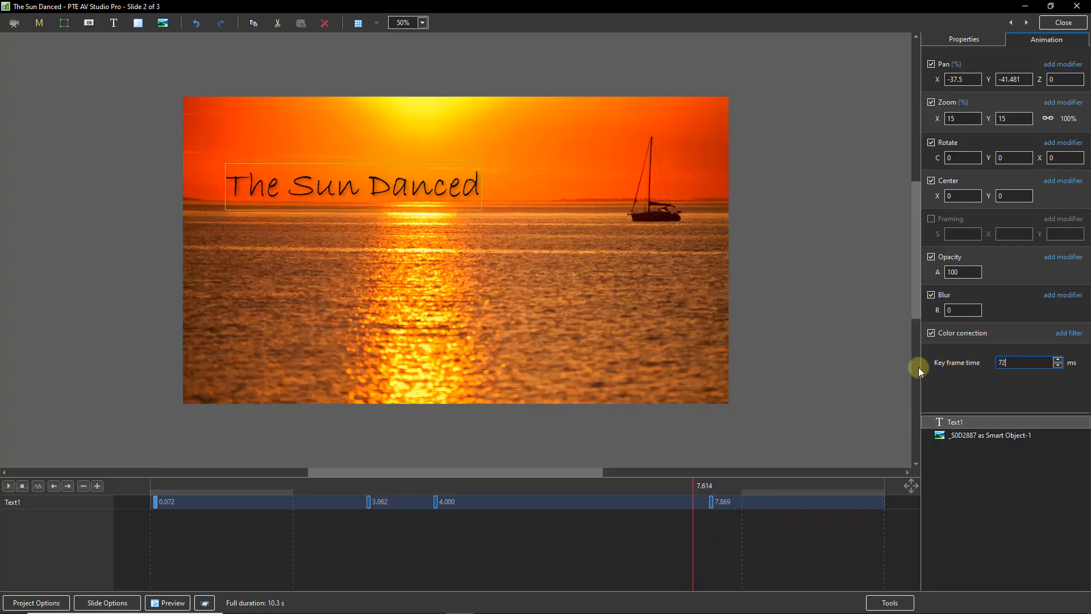
{"action": "key", "text": "BackSpace"}
{"action": "key", "text": "BackSpace"}
{"action": "key", "text": "BackSpace"}
{"action": "type", "text": "000"}
Set the last title keyframe to 8000 ms with opacity 0 and close the editor
{"action": "left_click", "coordinate": [711, 503]}
{"action": "left_click_drag", "start_coordinate": [1016, 362], "coordinate": [932, 371]}
{"action": "type", "text": "8000"}
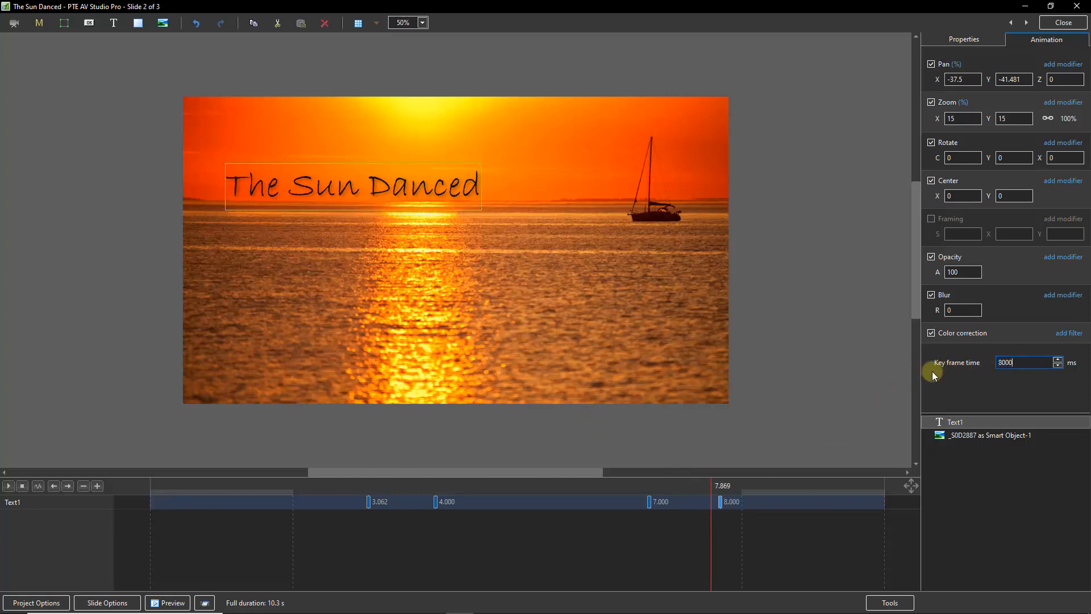
{"action": "right_click", "coordinate": [947, 272]}
{"action": "left_click", "coordinate": [963, 281]}
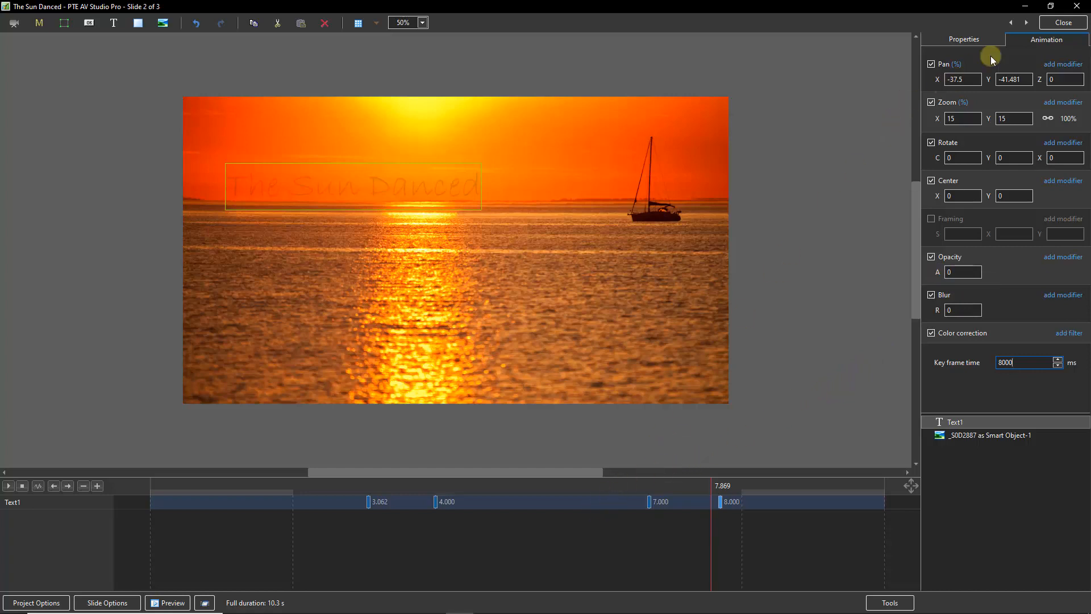
{"action": "left_click", "coordinate": [1060, 24]}
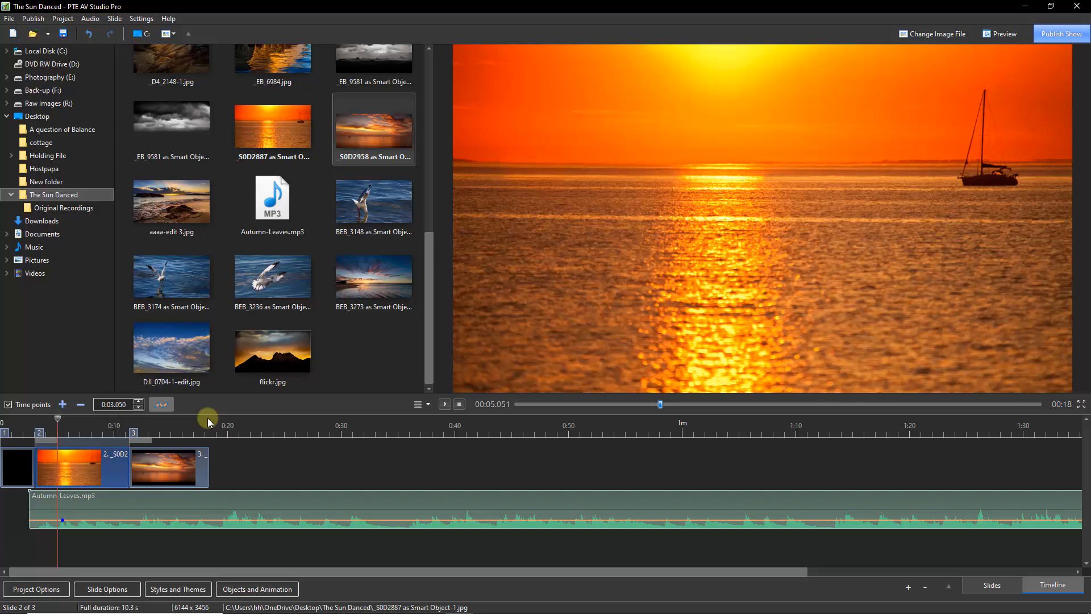
Open the third slide's animation and enlarge its sunset image to about 130% zoom so it fills the frame
{"action": "left_click", "coordinate": [32, 420]}
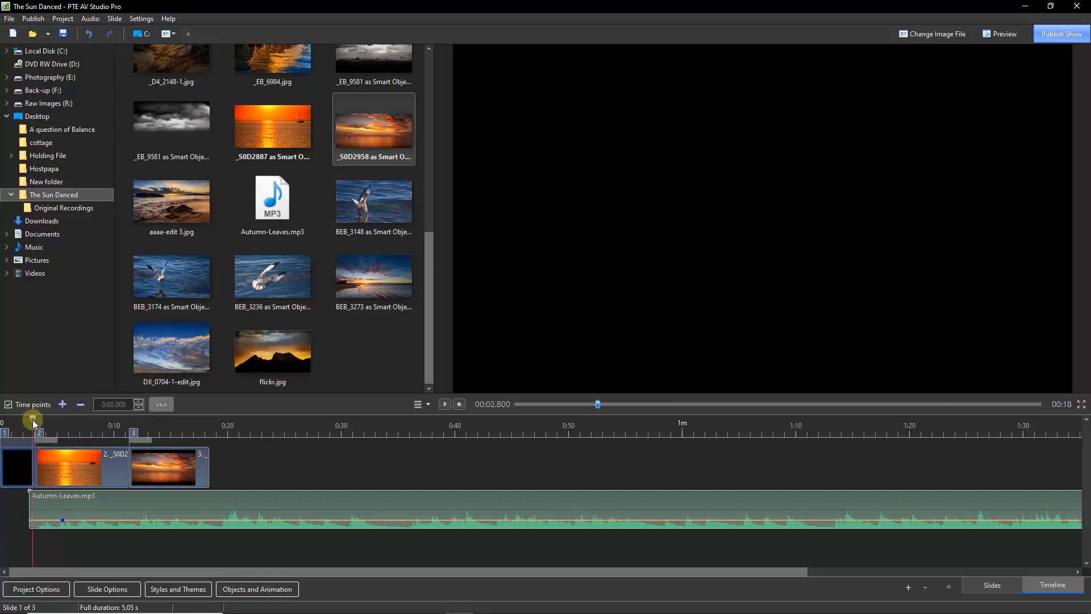
{"action": "mouse_move", "coordinate": [32, 421]}
{"action": "left_mouse_down"}
{"action": "mouse_move", "coordinate": [41, 432]}
{"action": "mouse_move", "coordinate": [154, 446]}
{"action": "left_mouse_up"}
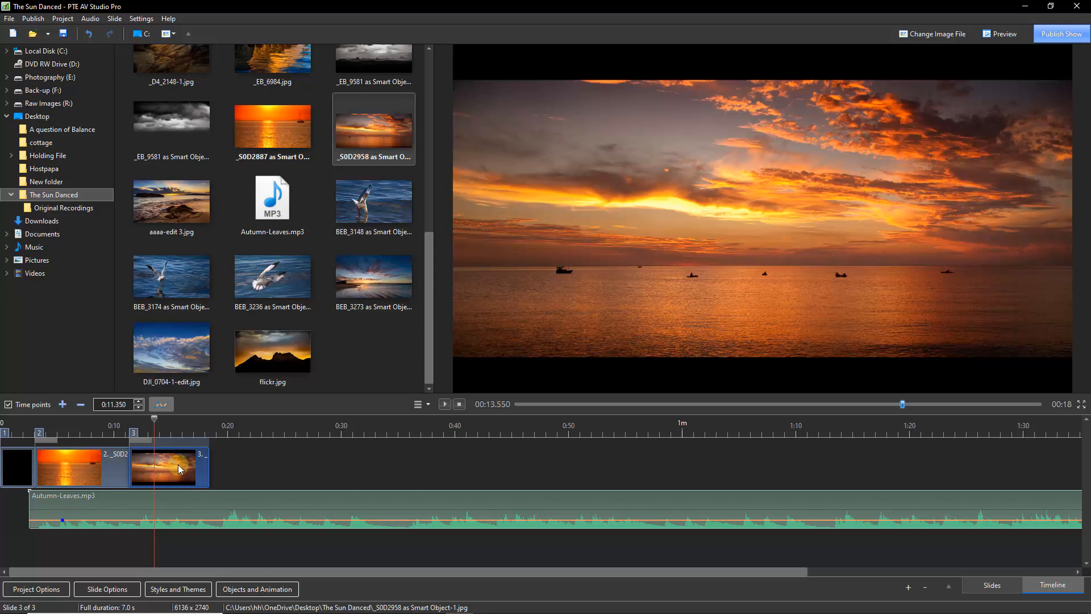
{"action": "left_click", "coordinate": [259, 589]}
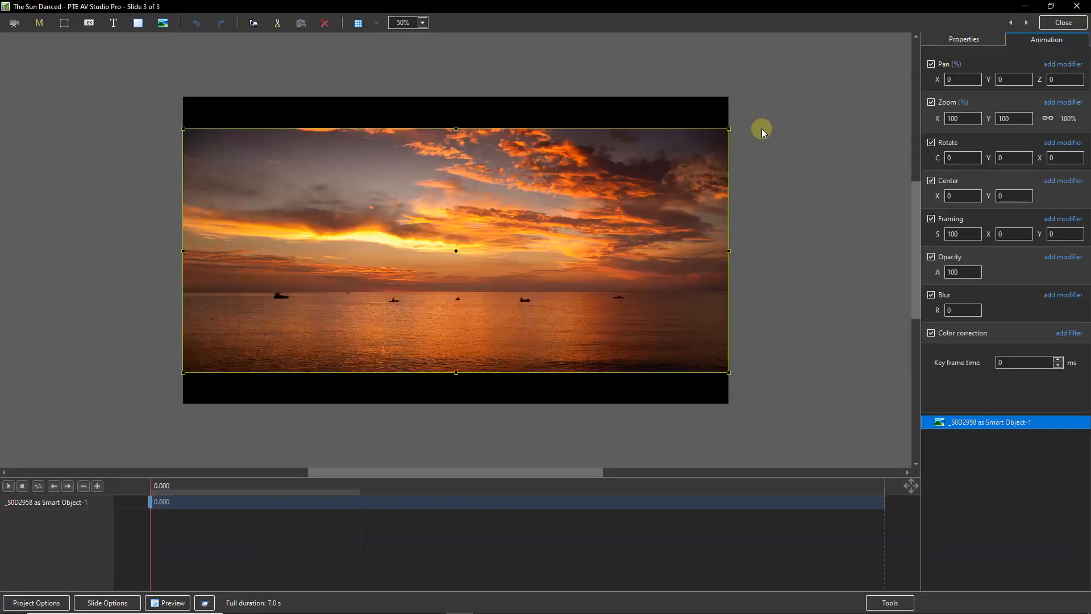
{"action": "left_click_drag", "start_coordinate": [730, 130], "coordinate": [803, 91]}
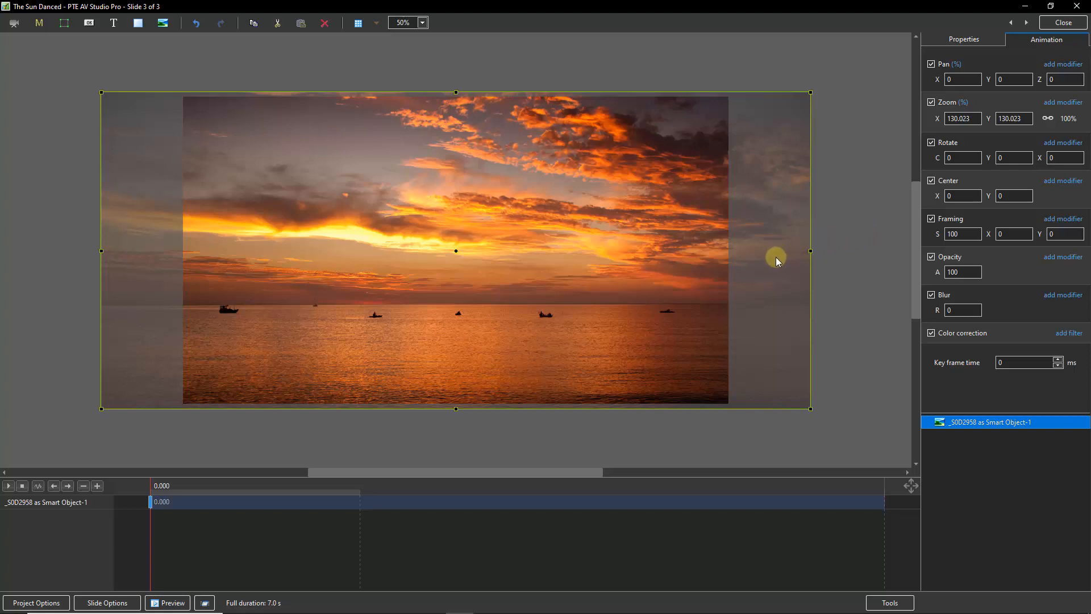
{"action": "left_click", "coordinate": [1055, 30]}
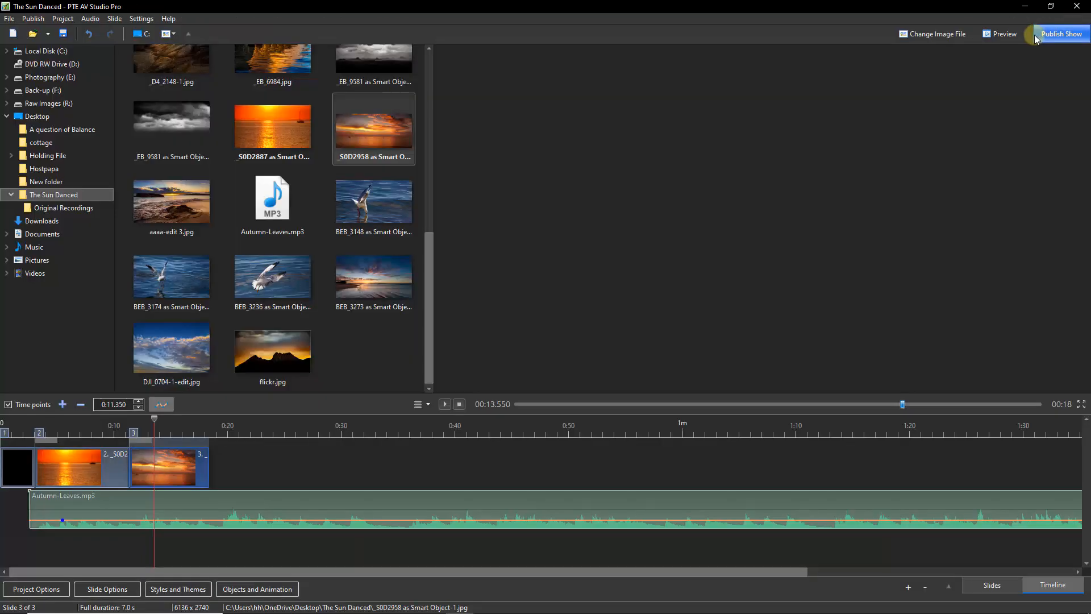
Add the 001a.mp3 voice recording to the timeline beneath the third slide
{"action": "left_click_drag", "start_coordinate": [427, 285], "coordinate": [447, 98]}
{"action": "left_click_drag", "start_coordinate": [374, 80], "coordinate": [138, 560]}
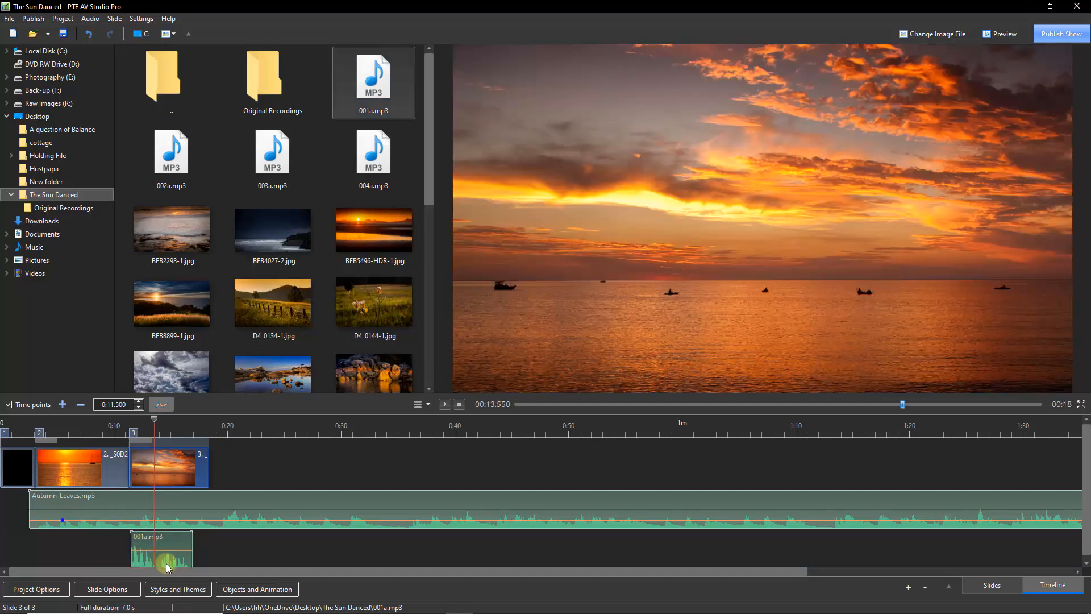
{"action": "left_click", "coordinate": [99, 426]}
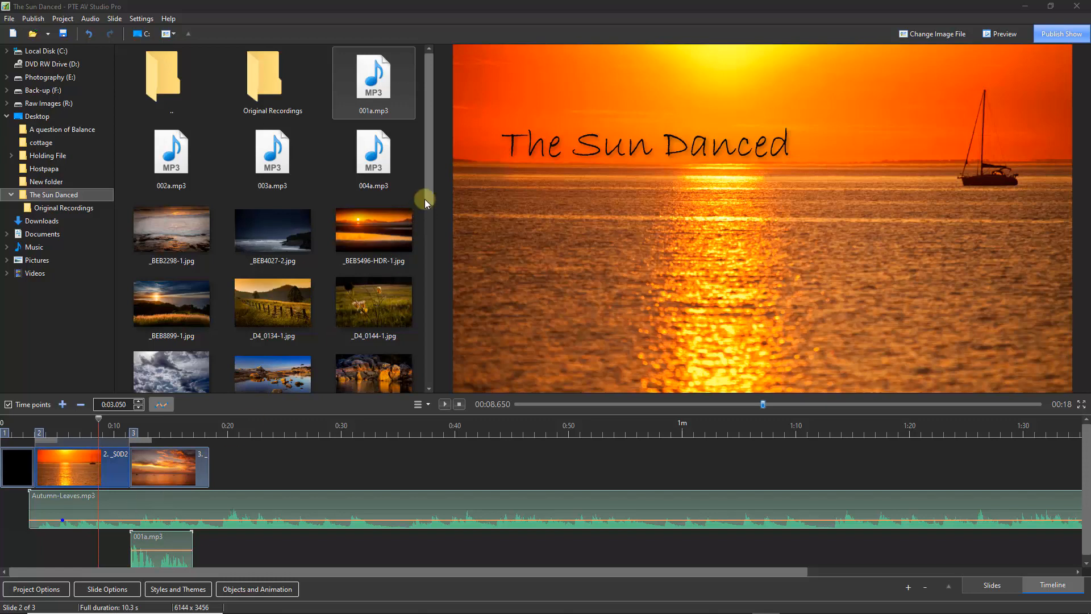
Add _EB_6984.jpg to the timeline as the fourth slide
{"action": "left_click_drag", "start_coordinate": [430, 181], "coordinate": [424, 249]}
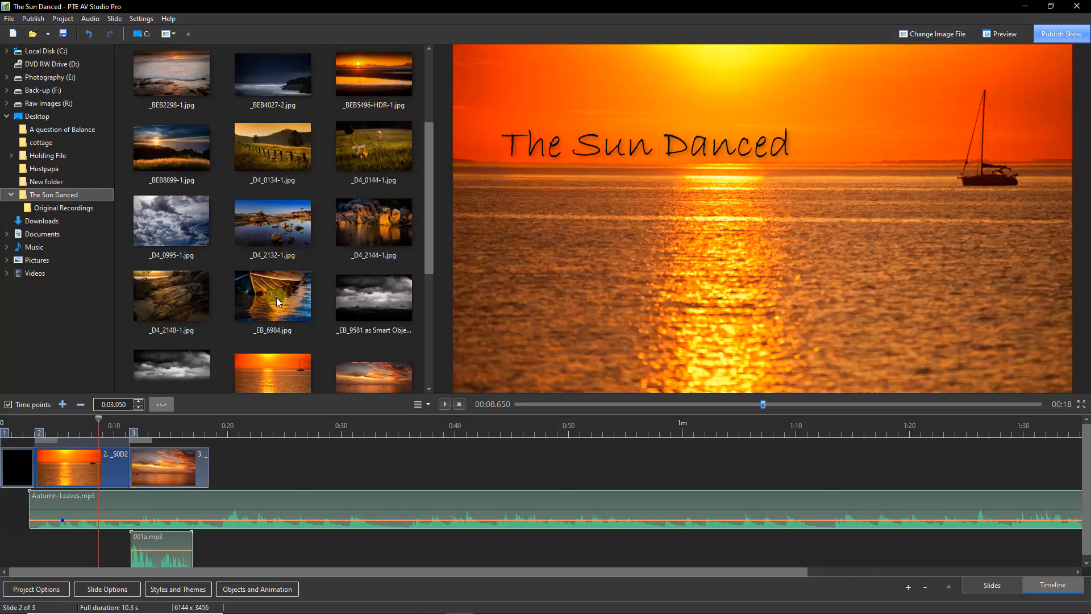
{"action": "left_click_drag", "start_coordinate": [273, 297], "coordinate": [261, 468]}
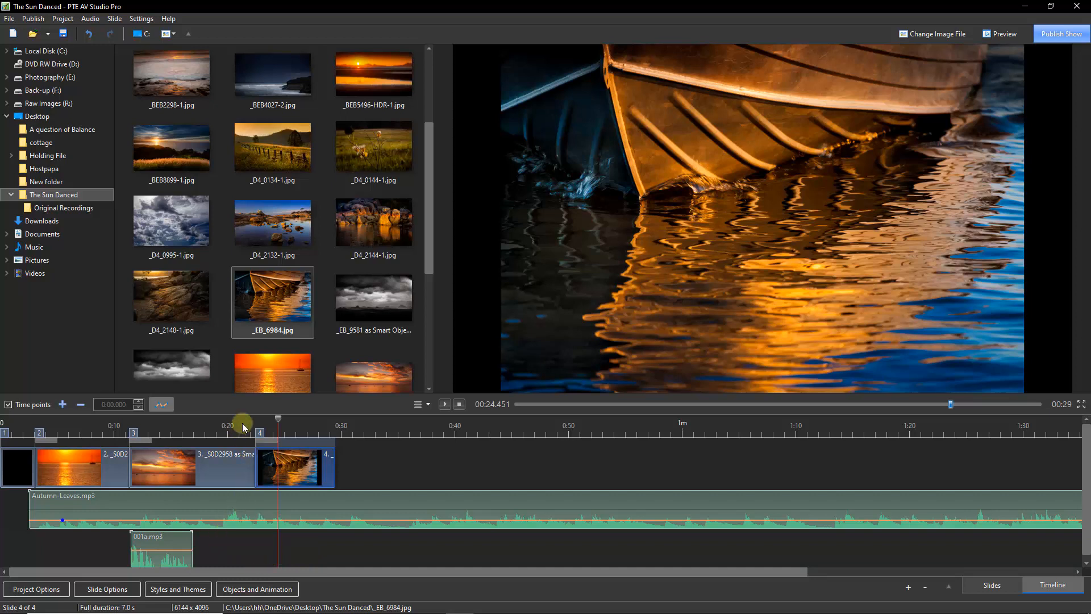
Move the fourth slide's timepoint earlier to about 0:20, shortening the third slide
{"action": "left_click", "coordinate": [219, 424]}
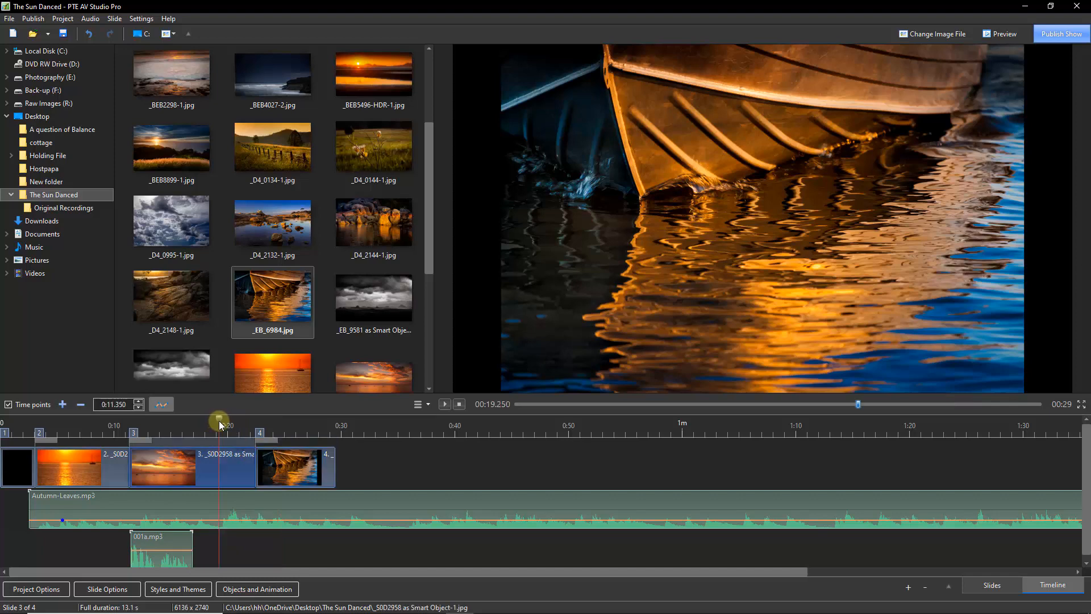
{"action": "left_click_drag", "start_coordinate": [219, 420], "coordinate": [219, 422]}
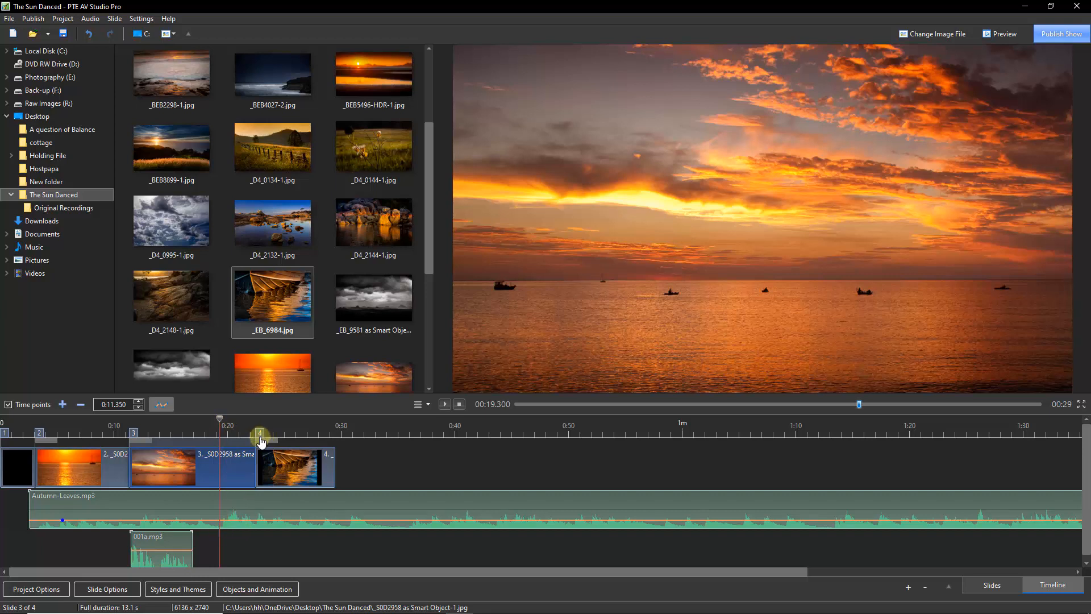
{"action": "left_click_drag", "start_coordinate": [262, 441], "coordinate": [229, 442]}
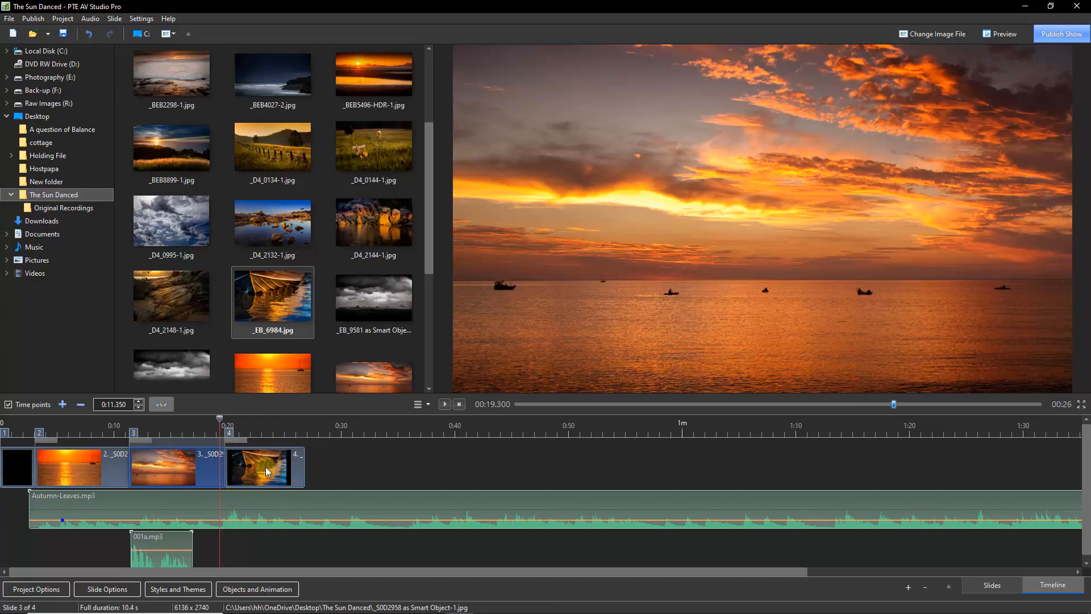
Open the fourth slide's animation, zoom the boat image to about 119% and set its vertical pan to 3
{"action": "left_click", "coordinate": [250, 589]}
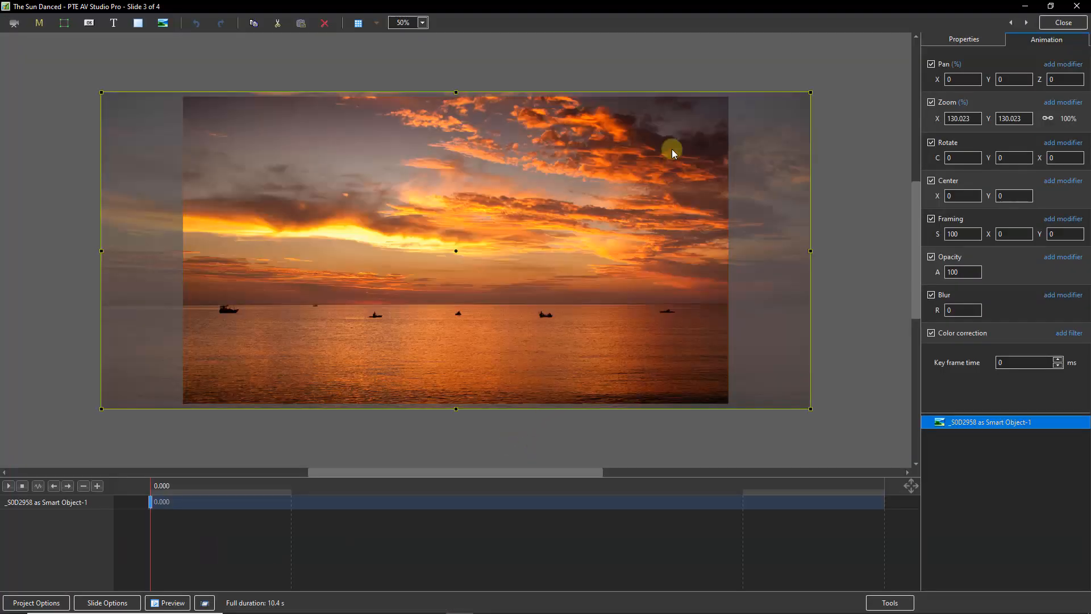
{"action": "left_click", "coordinate": [1028, 24]}
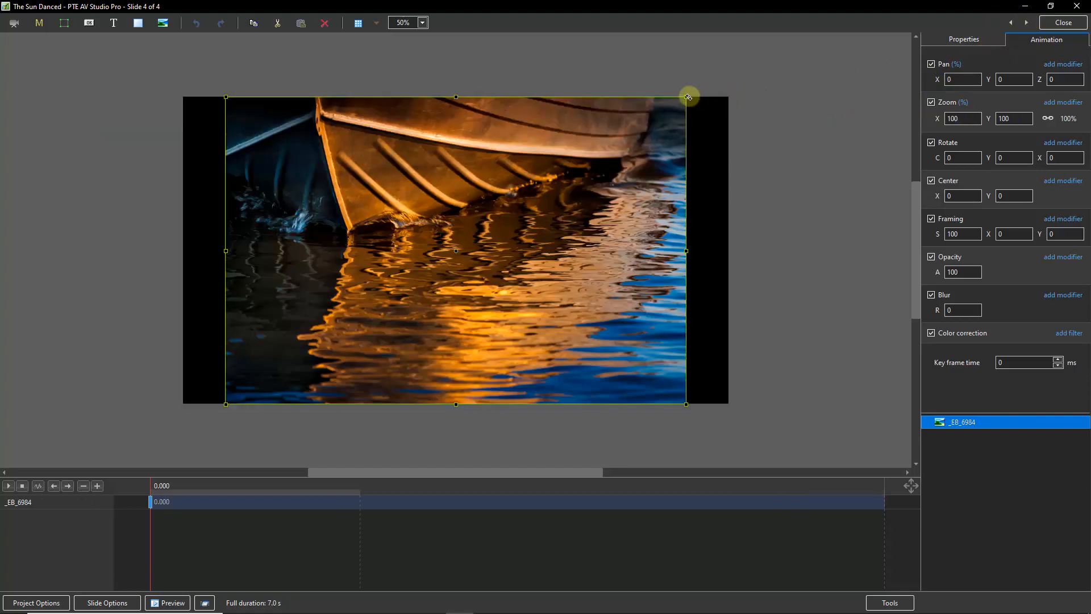
{"action": "left_click_drag", "start_coordinate": [687, 96], "coordinate": [730, 68]}
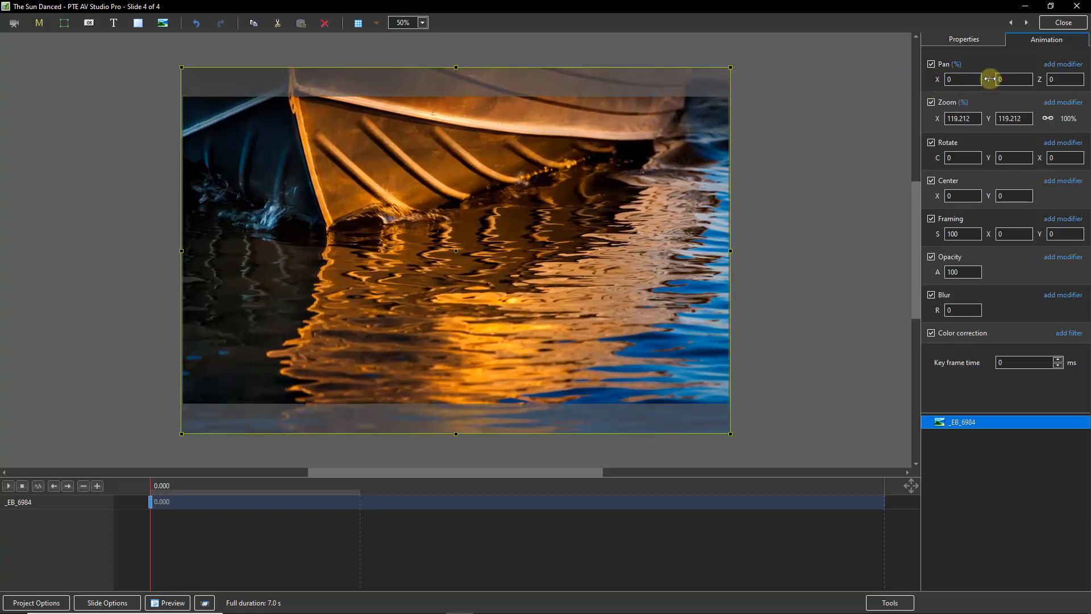
{"action": "left_click_drag", "start_coordinate": [989, 79], "coordinate": [998, 79]}
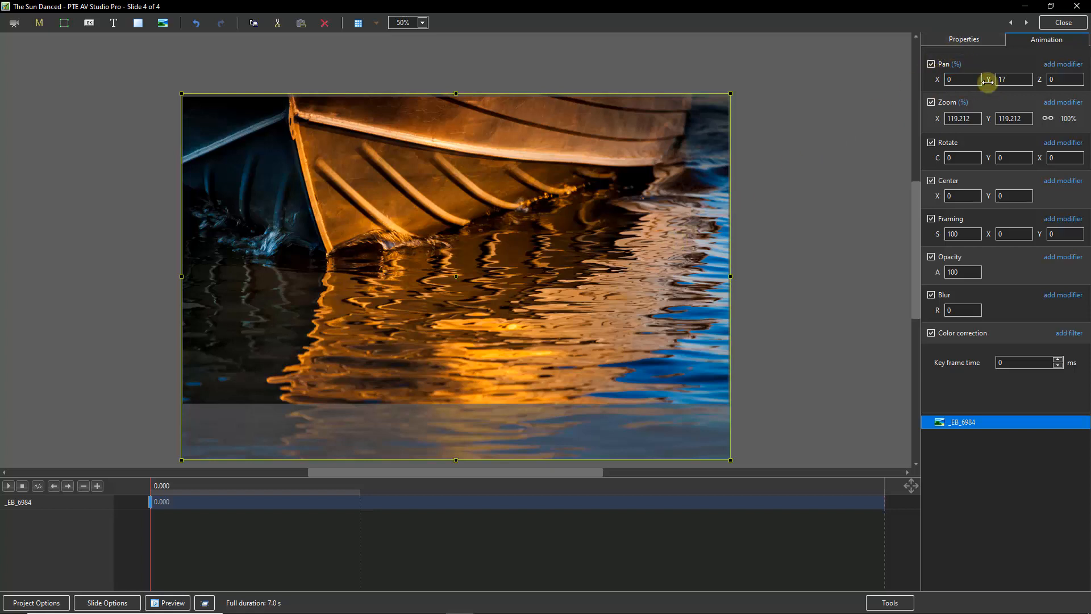
{"action": "left_click_drag", "start_coordinate": [991, 79], "coordinate": [981, 90]}
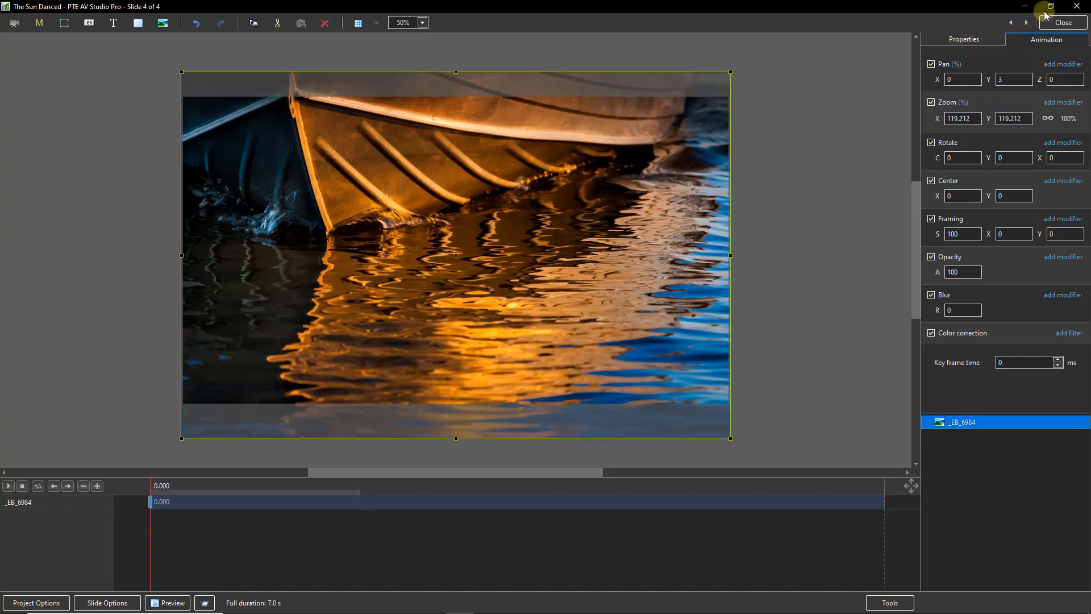
{"action": "left_click", "coordinate": [1064, 22]}
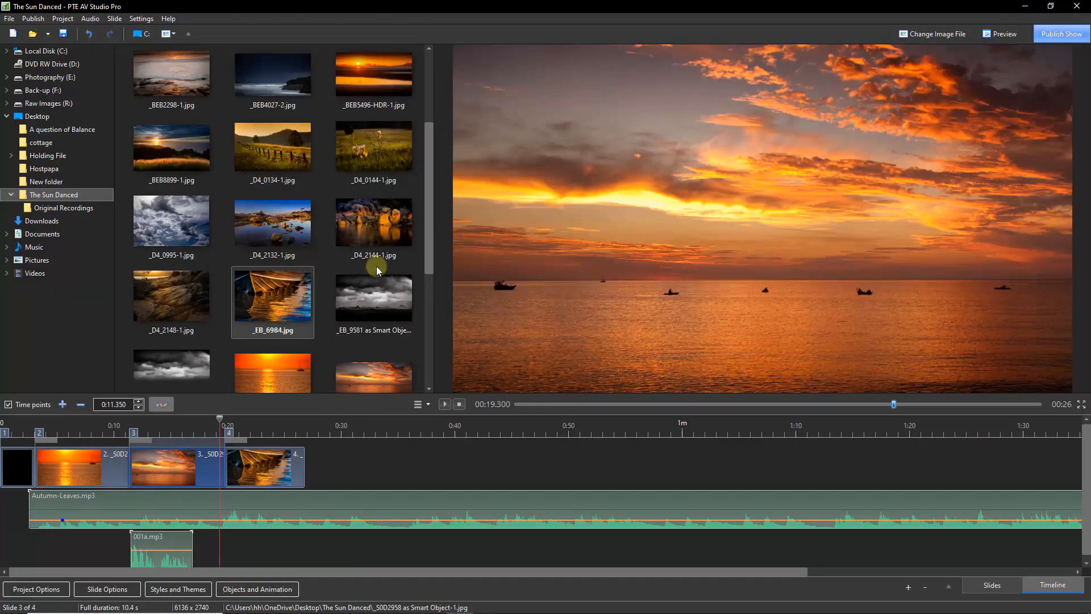
Add the 002a.mp3 voice recording to the timeline beneath the fourth slide
{"action": "left_click_drag", "start_coordinate": [427, 203], "coordinate": [431, 125]}
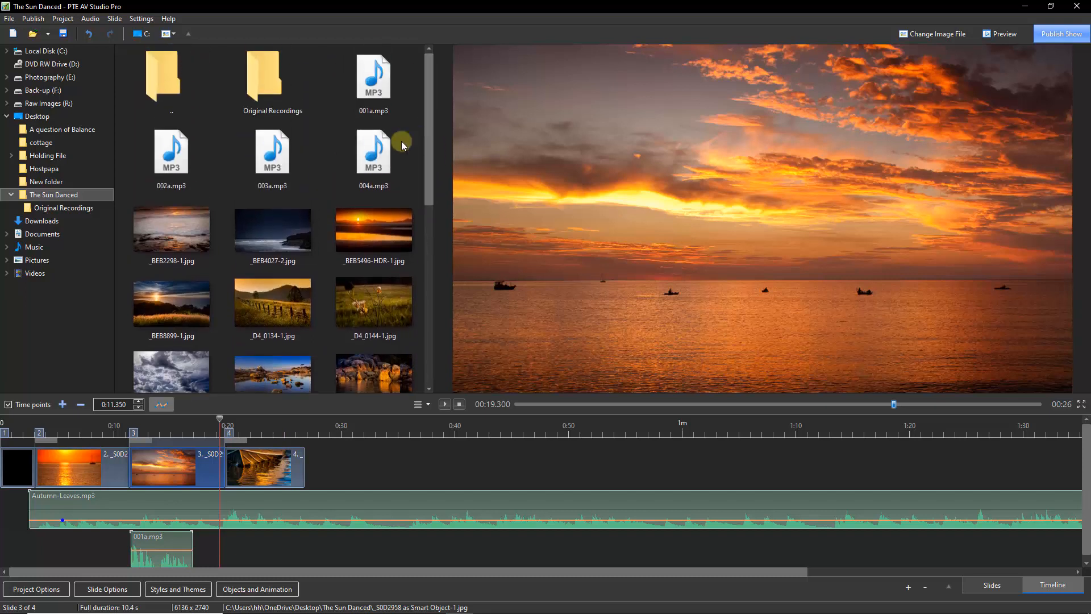
{"action": "left_click_drag", "start_coordinate": [170, 161], "coordinate": [241, 557]}
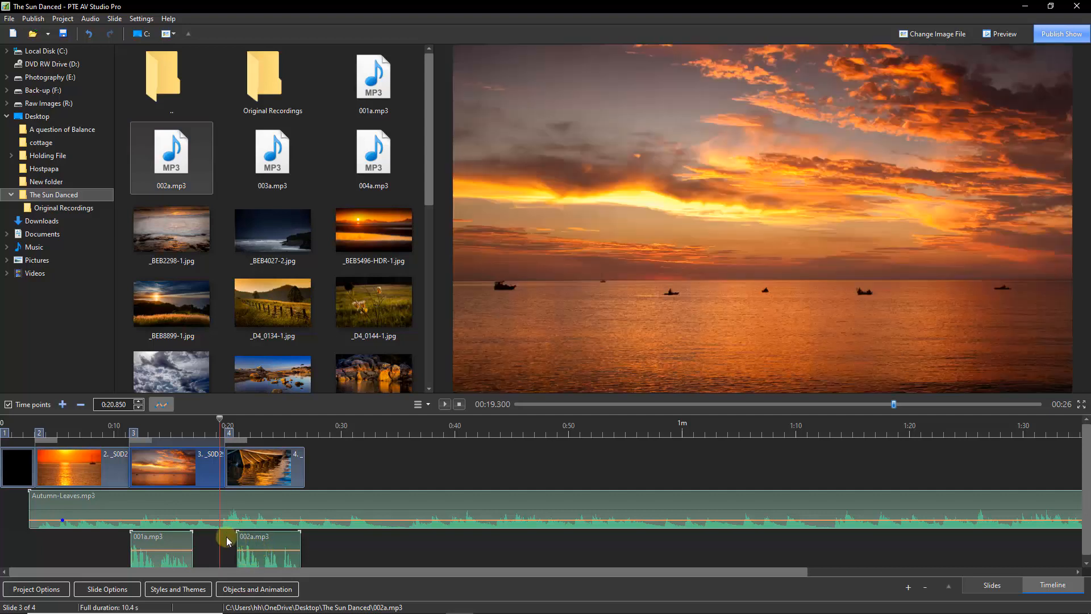
Save the project as The Sun Danced 002
{"action": "left_click", "coordinate": [9, 20]}
{"action": "left_click", "coordinate": [33, 73]}
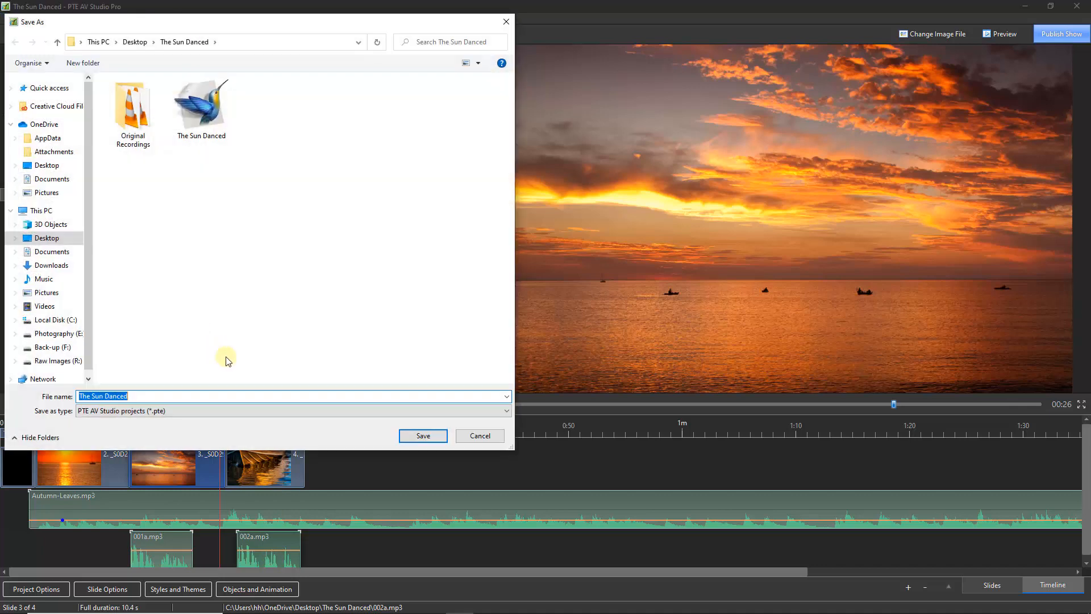
{"action": "left_click", "coordinate": [139, 397]}
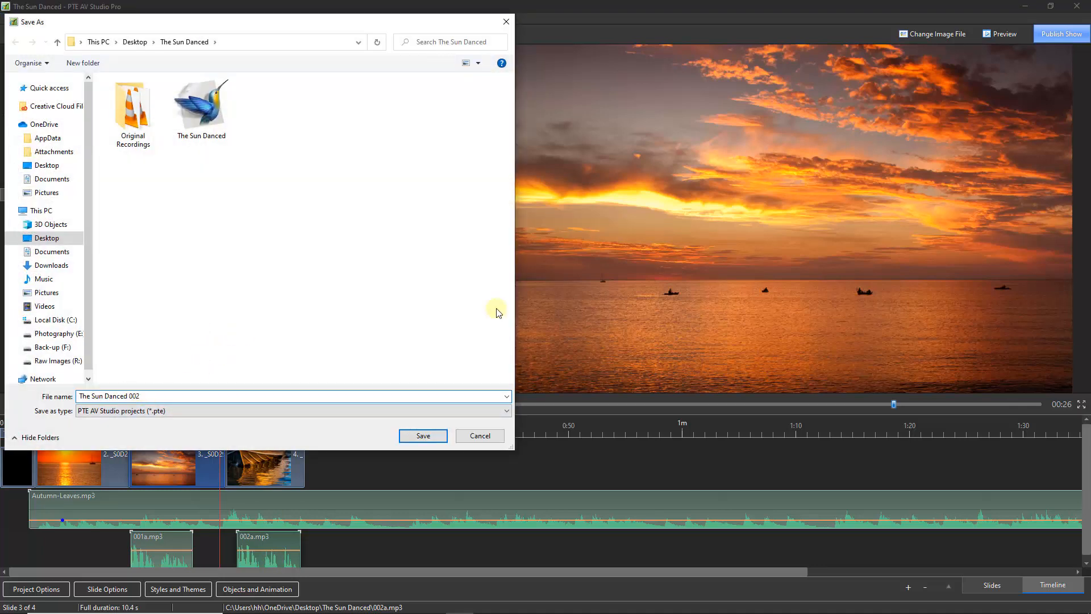
{"action": "left_click", "coordinate": [420, 436]}
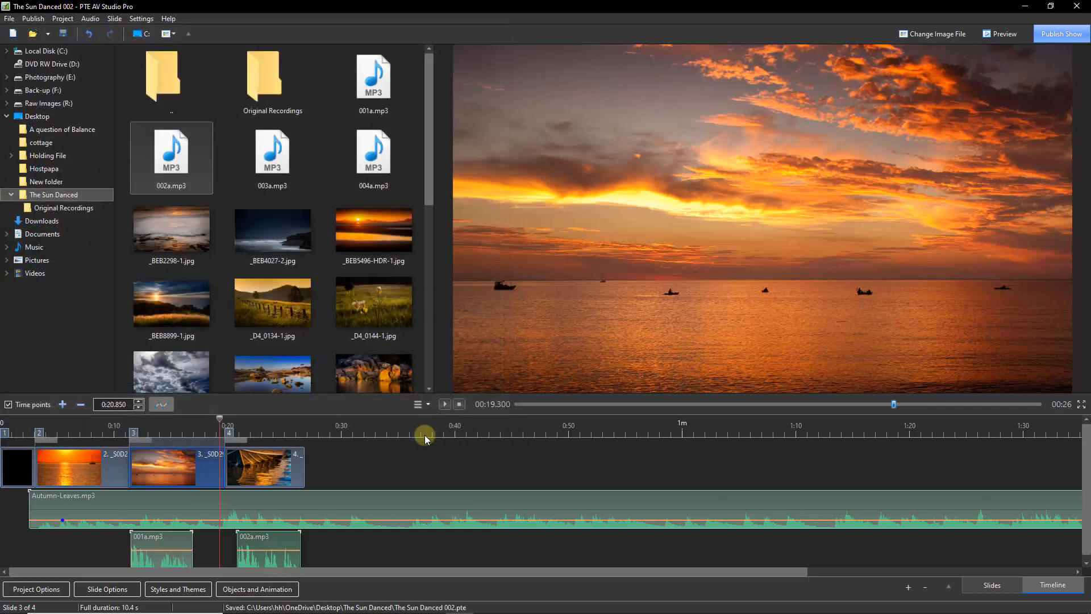
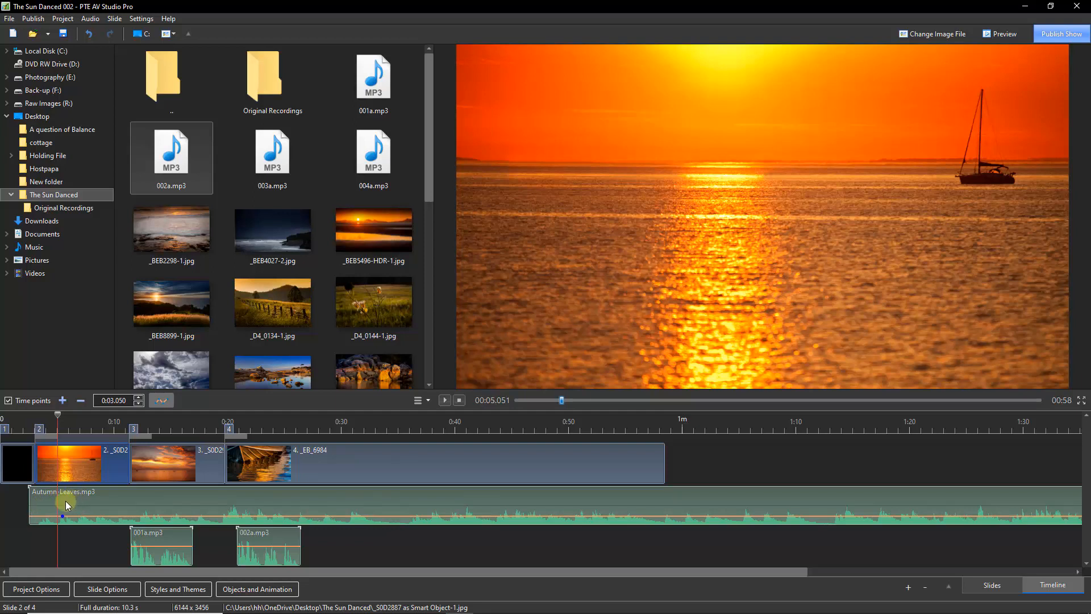
Link the Autumn-Leaves.mp3 music clip to slide 2
{"action": "right_click", "coordinate": [74, 499]}
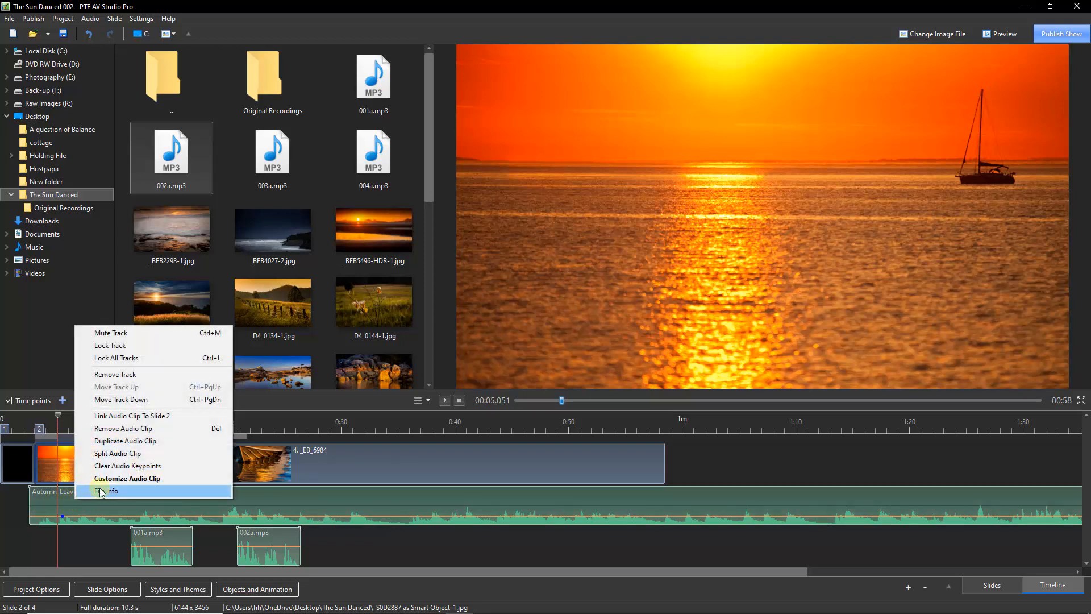
{"action": "left_click", "coordinate": [111, 420]}
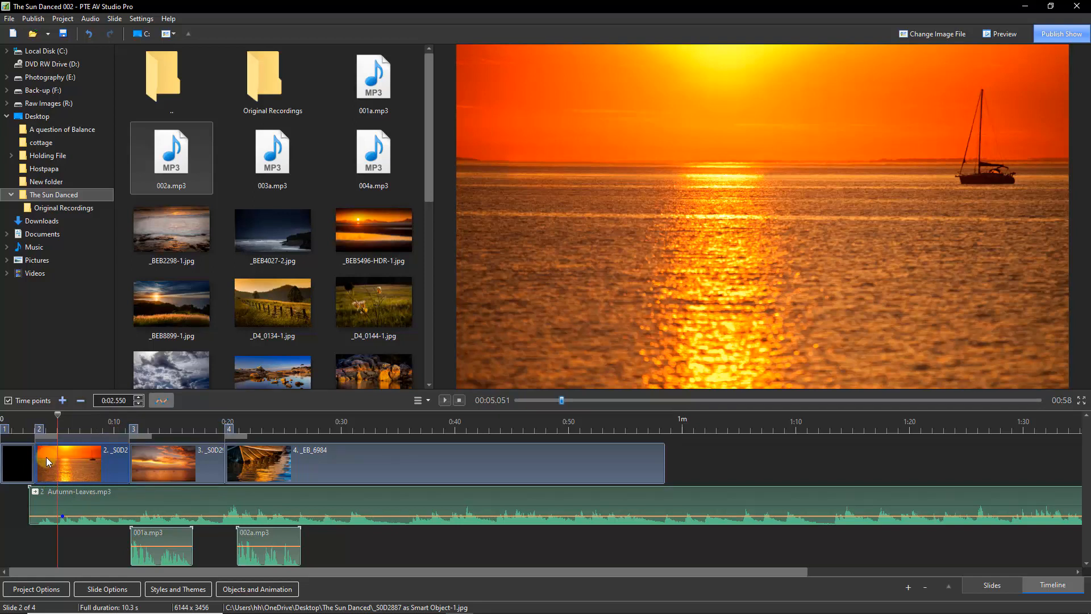
Select the third slide and link the 001a.mp3 voice clip to slide 3
{"action": "left_click", "coordinate": [46, 492]}
{"action": "left_click", "coordinate": [151, 532]}
{"action": "left_click", "coordinate": [157, 534]}
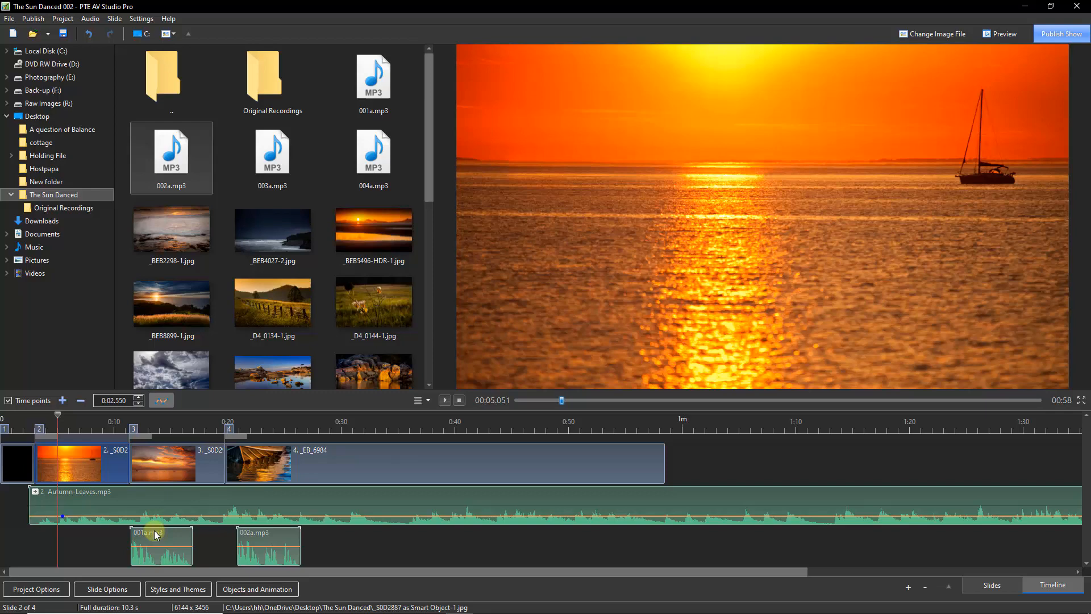
{"action": "left_click", "coordinate": [160, 464]}
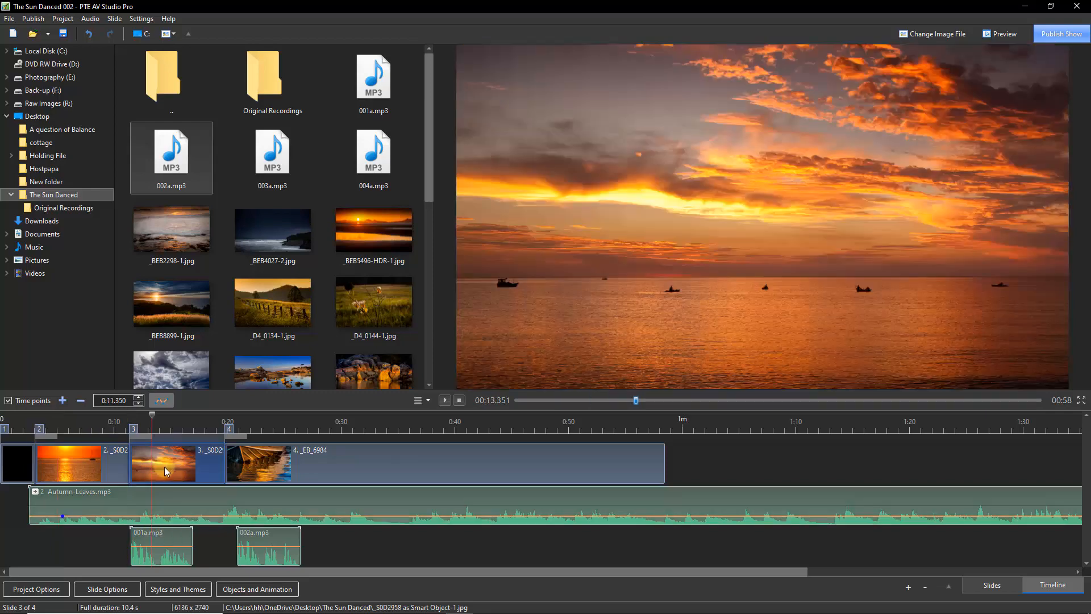
{"action": "left_click", "coordinate": [160, 535]}
{"action": "right_click", "coordinate": [161, 538]}
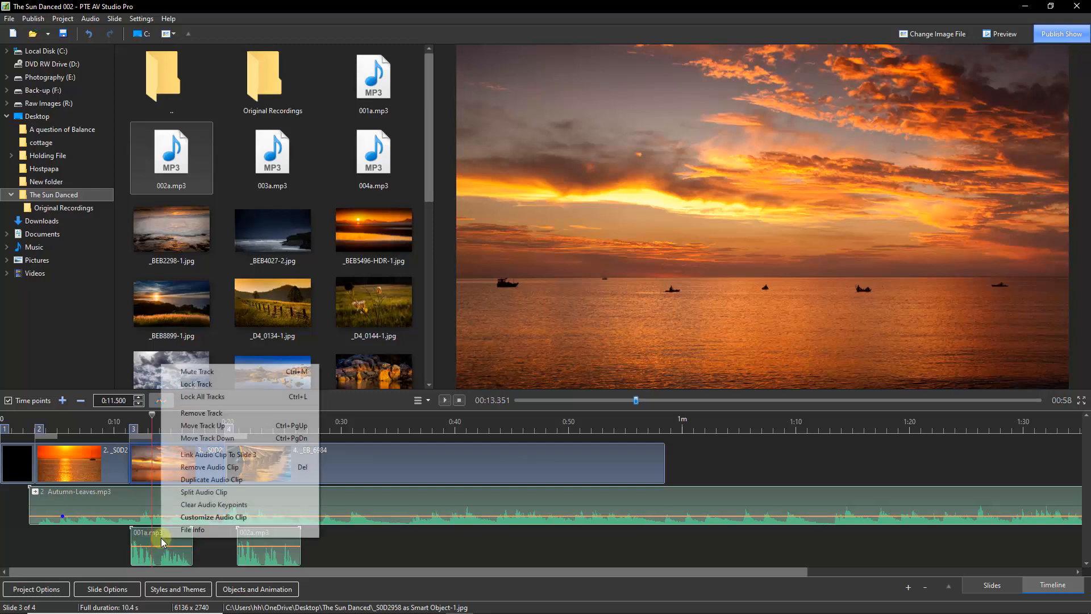
{"action": "left_click", "coordinate": [193, 458]}
Select the fourth slide and link the 002a.mp3 voice clip to slide 4
{"action": "left_click", "coordinate": [256, 463]}
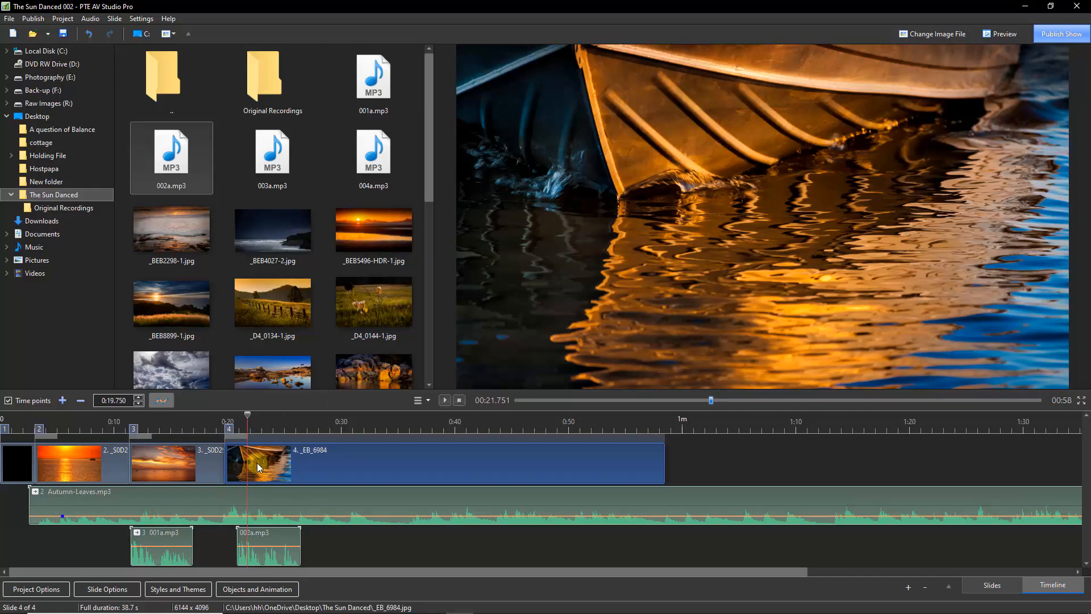
{"action": "right_click", "coordinate": [265, 539]}
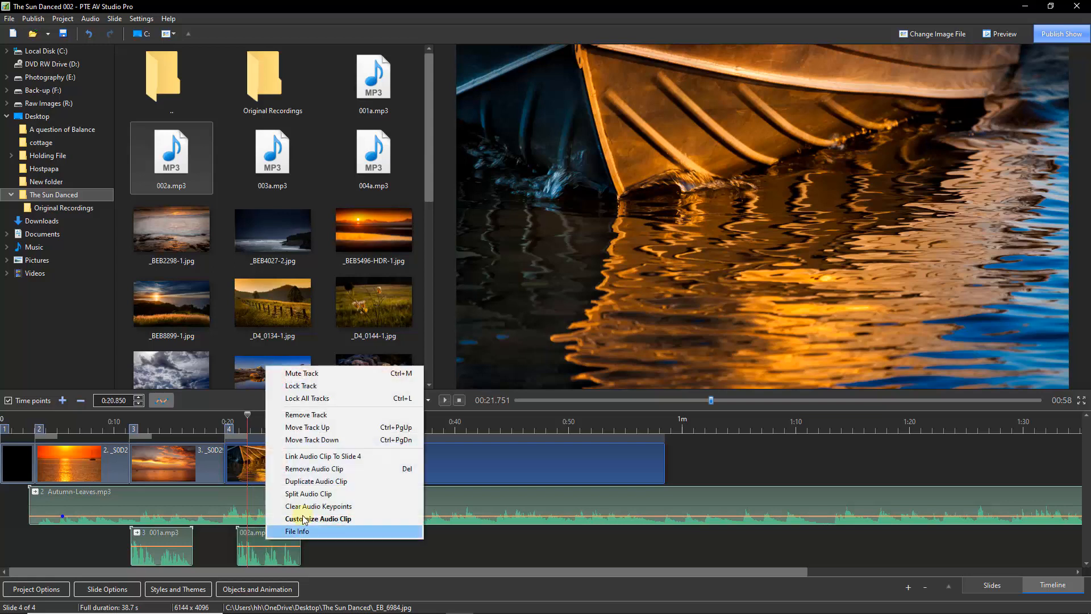
{"action": "left_click", "coordinate": [296, 458]}
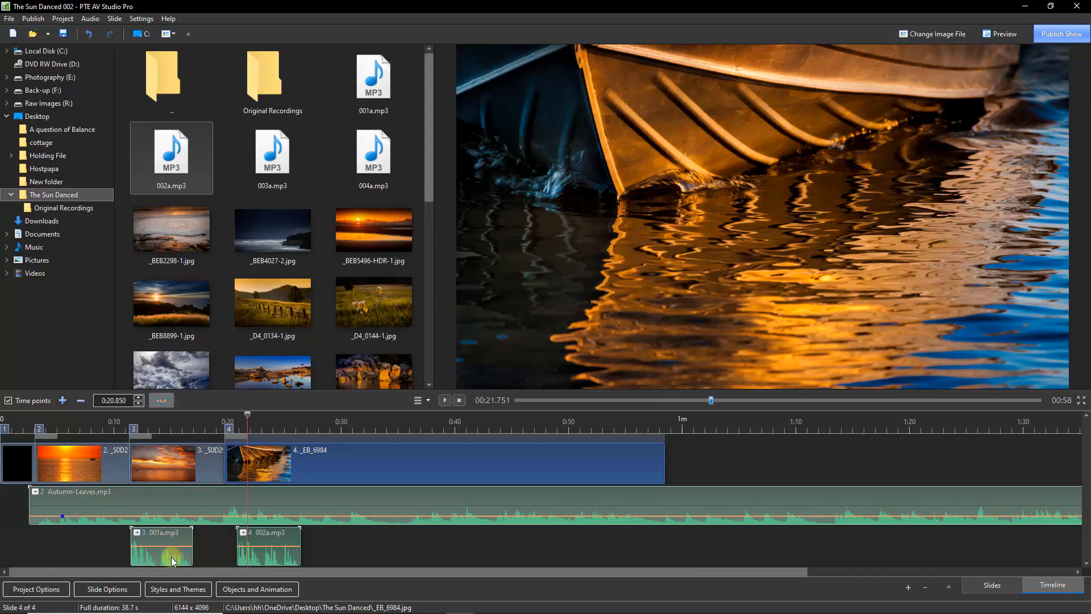
{"action": "left_click", "coordinate": [163, 461]}
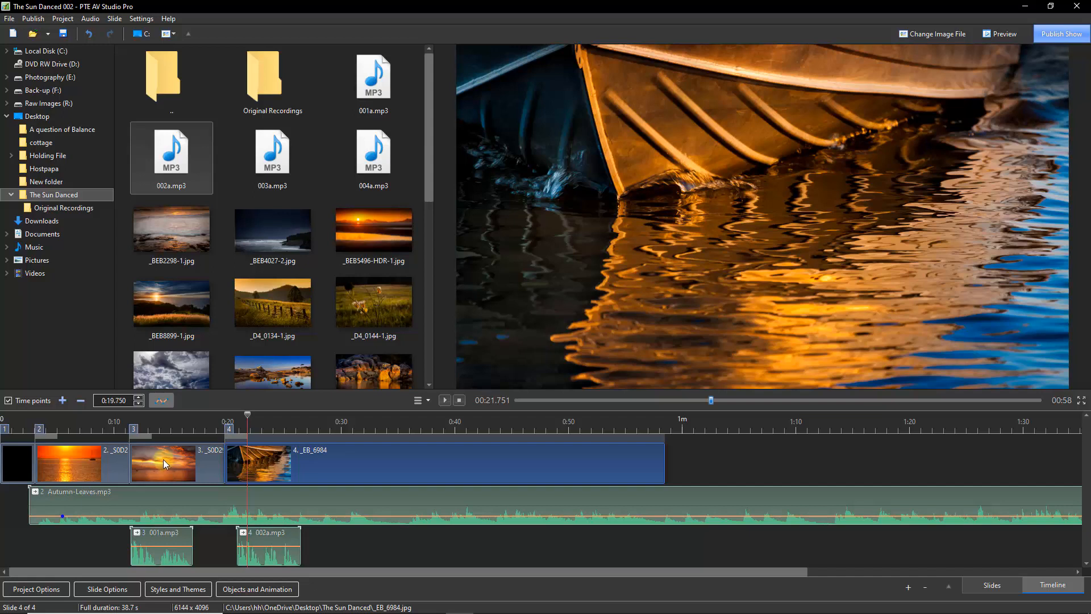
{"action": "left_click", "coordinate": [114, 452]}
{"action": "left_click", "coordinate": [19, 462]}
{"action": "left_click", "coordinate": [58, 465]}
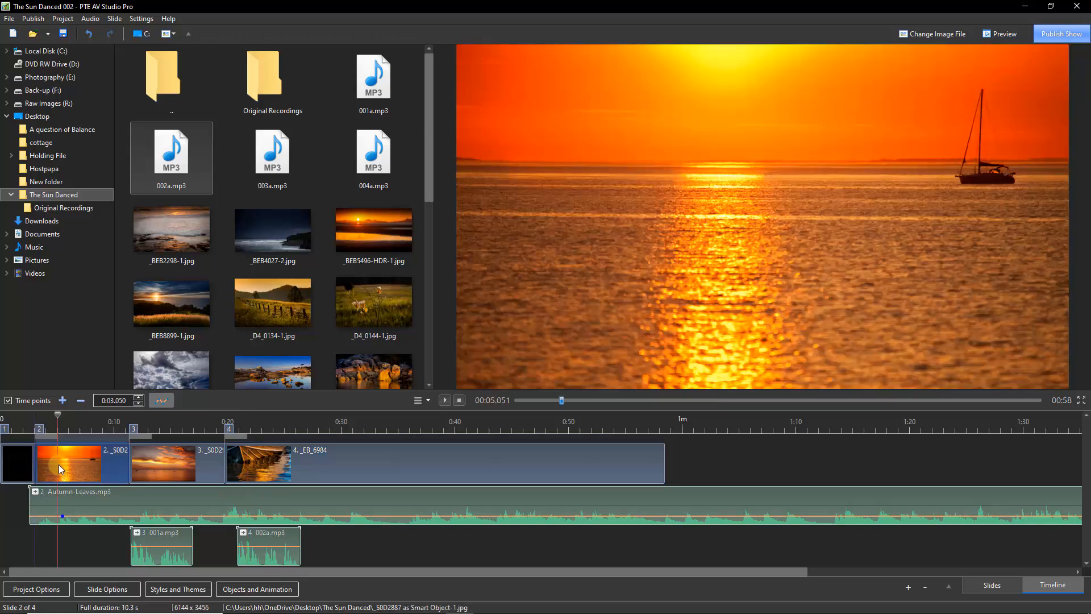
{"action": "mouse_move", "coordinate": [58, 465]}
{"action": "left_mouse_down"}
{"action": "mouse_move", "coordinate": [128, 478]}
{"action": "mouse_move", "coordinate": [60, 477]}
{"action": "left_mouse_up"}
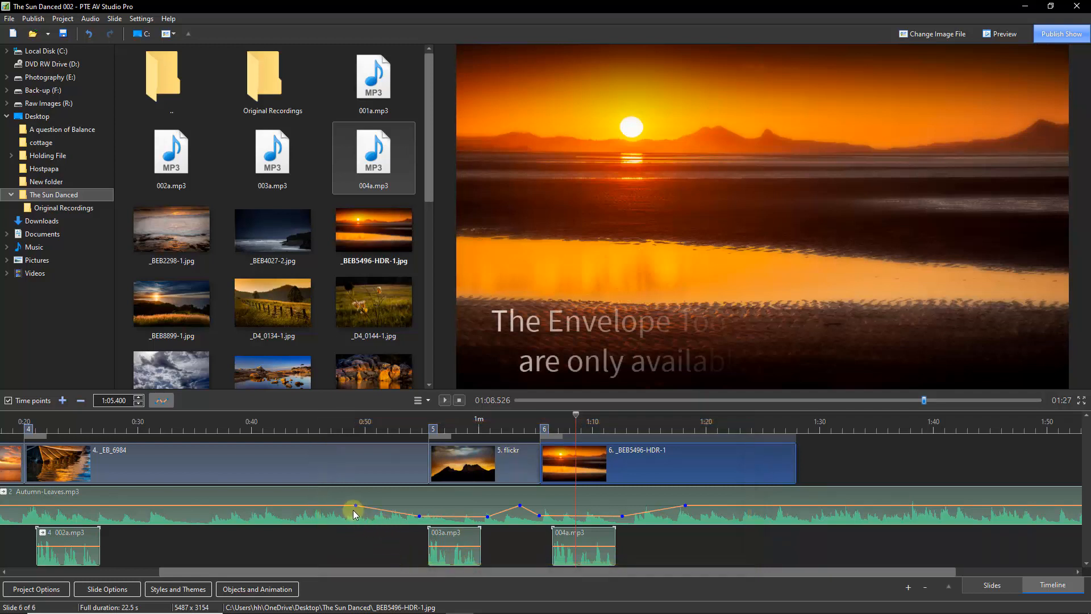
Clear all volume keypoints from the Autumn-Leaves music track, then pull its volume line down at about 0:47
{"action": "mouse_move", "coordinate": [355, 510]}
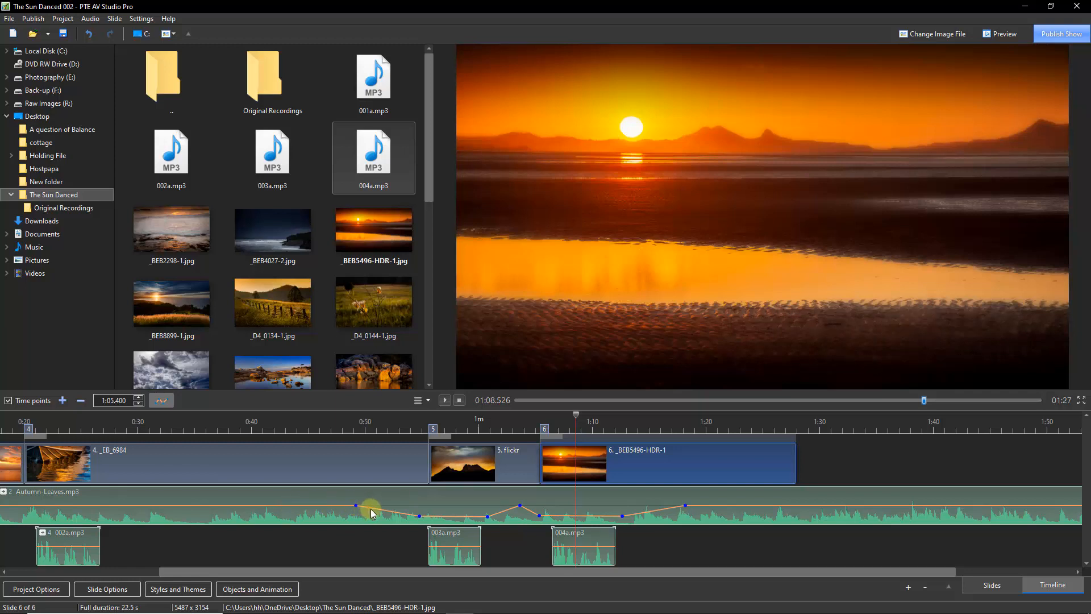
{"action": "mouse_move", "coordinate": [421, 520]}
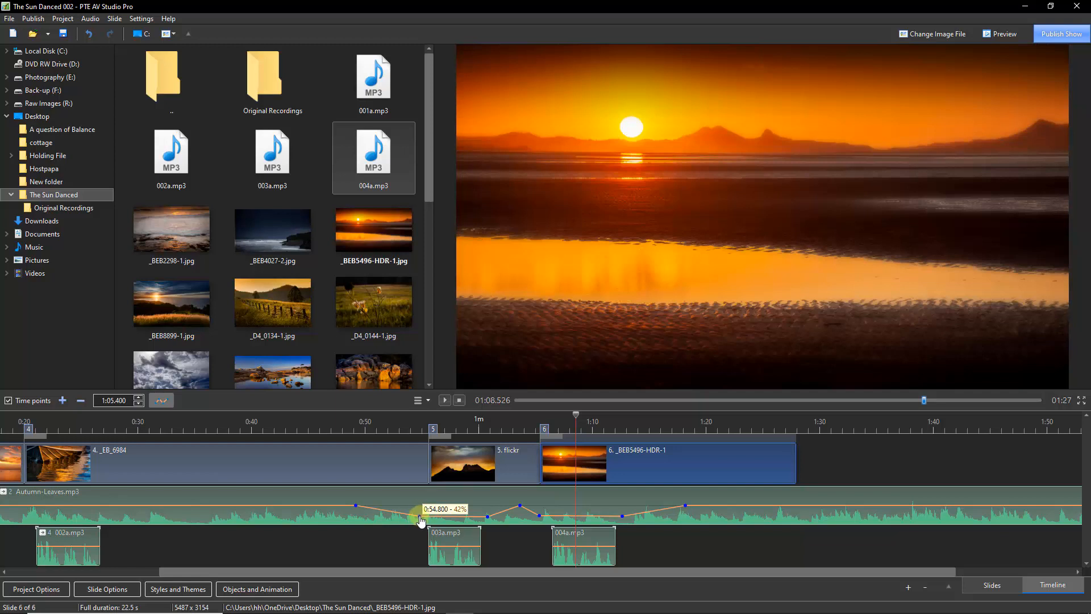
{"action": "left_click_drag", "start_coordinate": [421, 520], "coordinate": [422, 522]}
{"action": "mouse_move", "coordinate": [422, 519]}
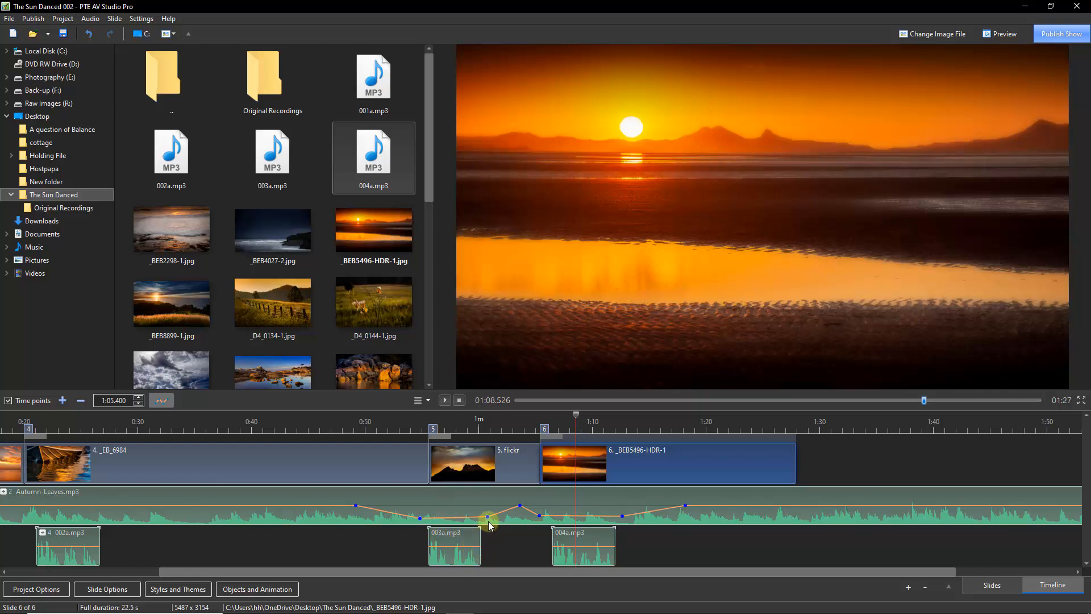
{"action": "mouse_move", "coordinate": [488, 522]}
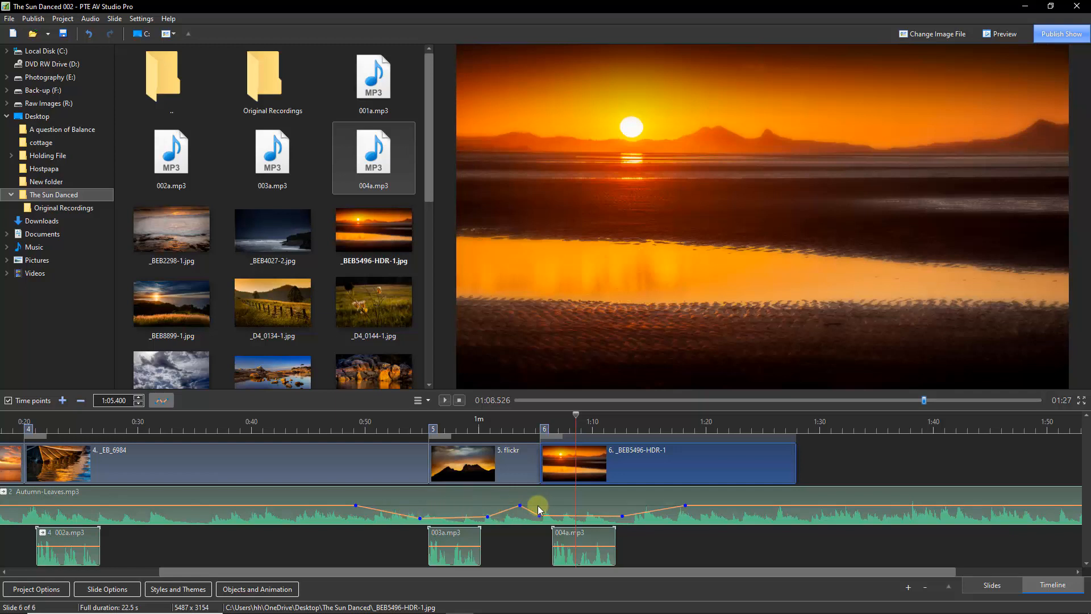
{"action": "right_click", "coordinate": [448, 503]}
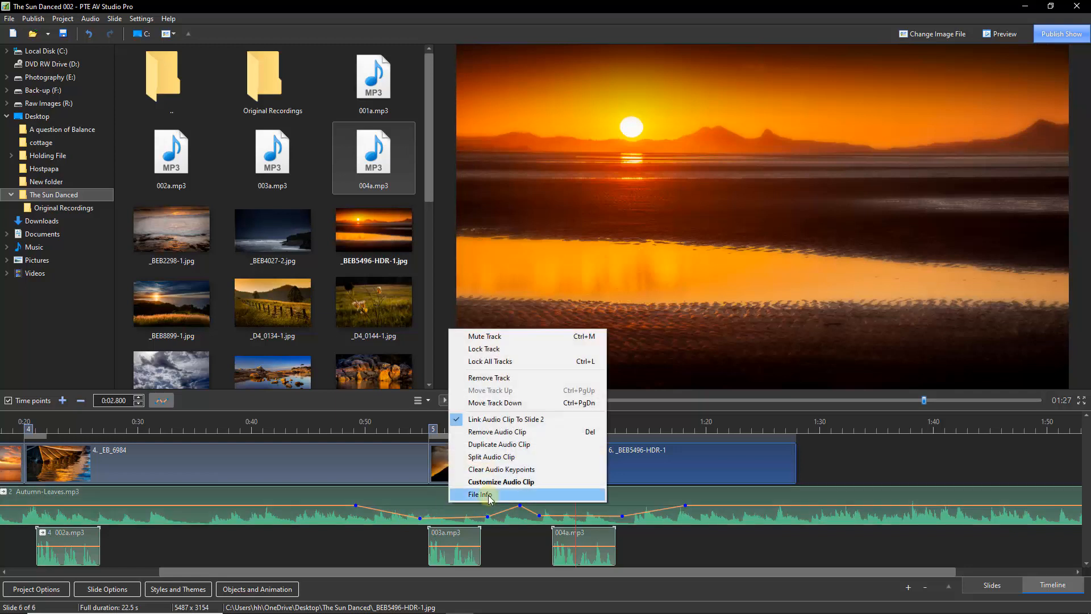
{"action": "left_click", "coordinate": [484, 470]}
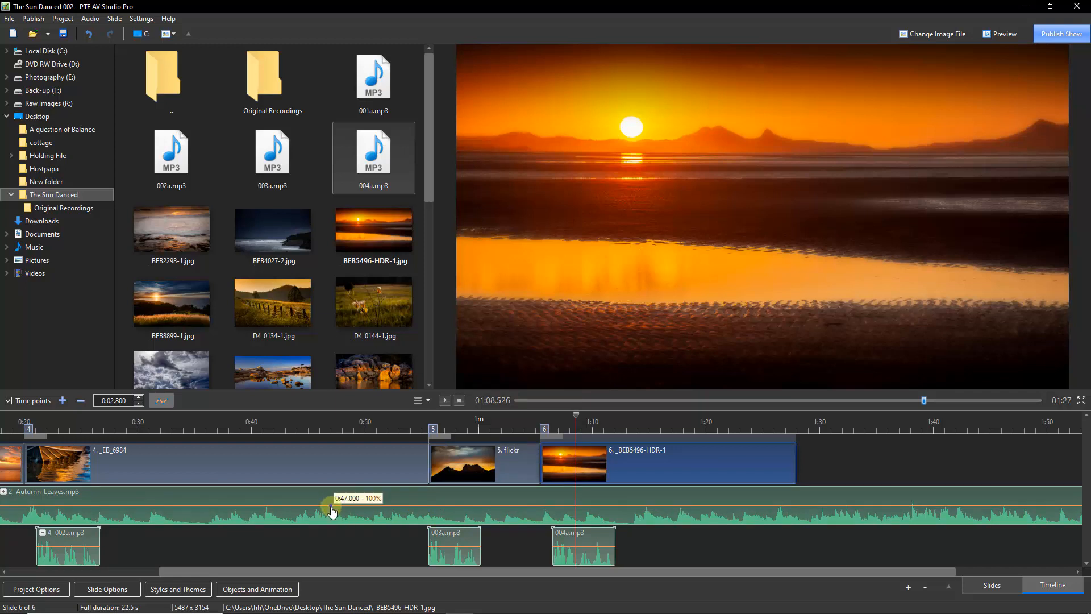
{"action": "left_click_drag", "start_coordinate": [333, 506], "coordinate": [332, 518]}
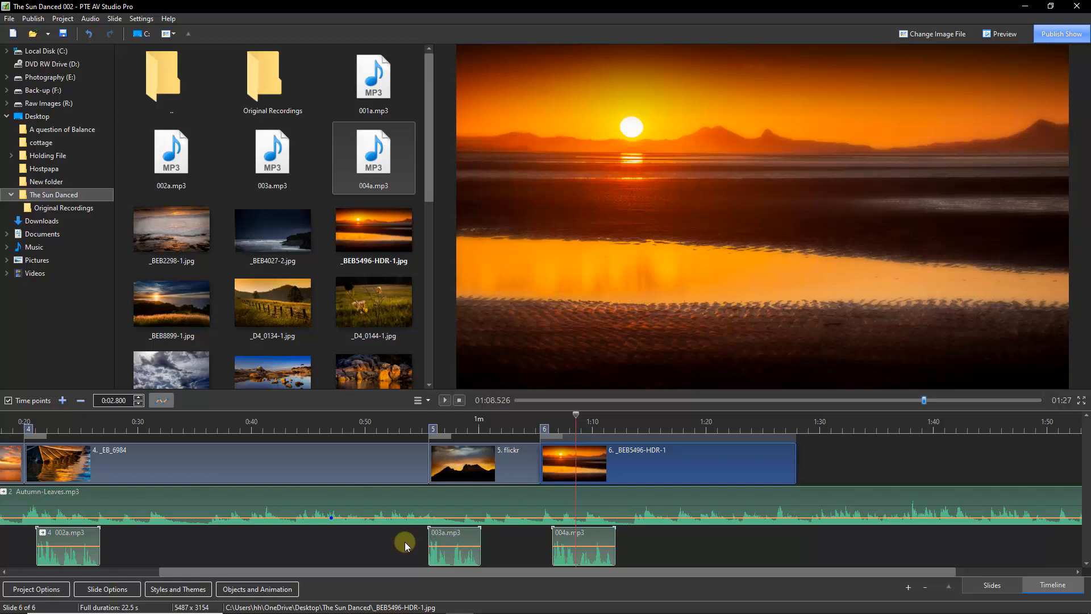
Save the project as The Sun Danced 003
{"action": "key", "text": "ctrl+s"}
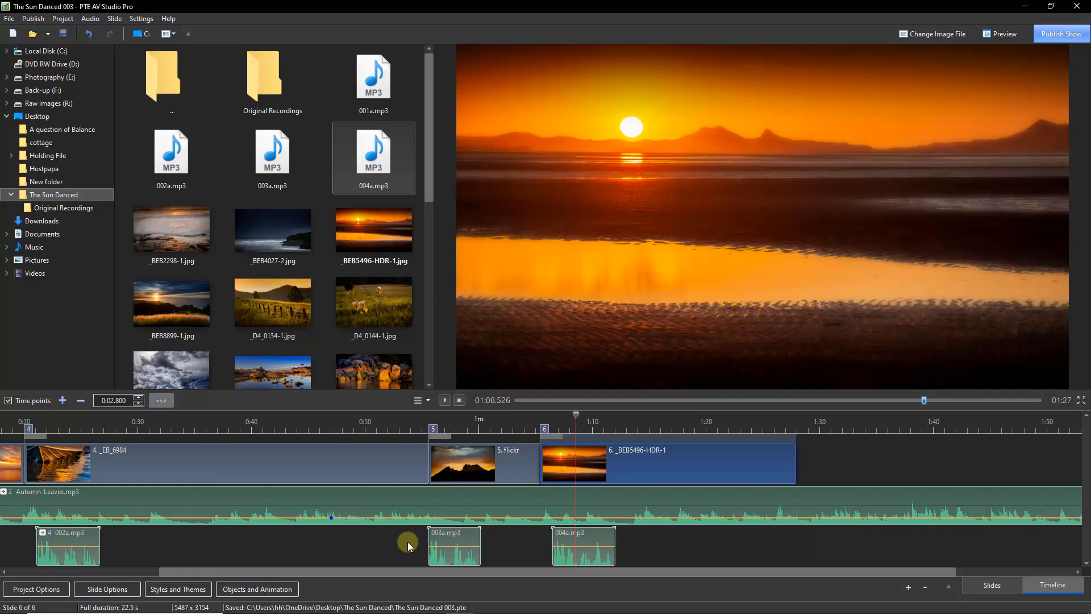
{"action": "left_click_drag", "start_coordinate": [319, 569], "coordinate": [162, 571]}
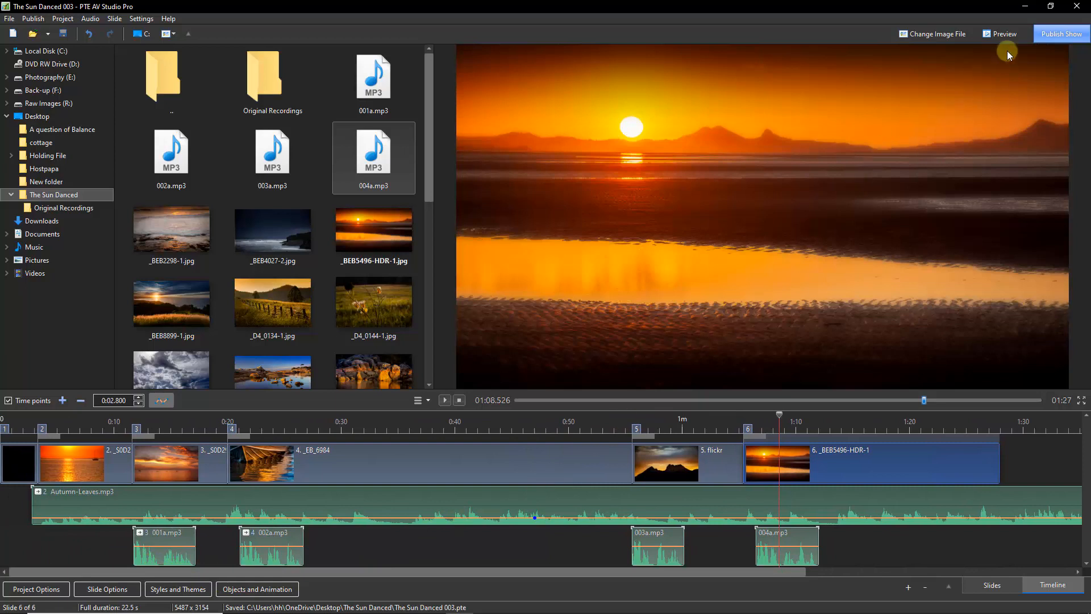
{"action": "left_click", "coordinate": [1062, 36]}
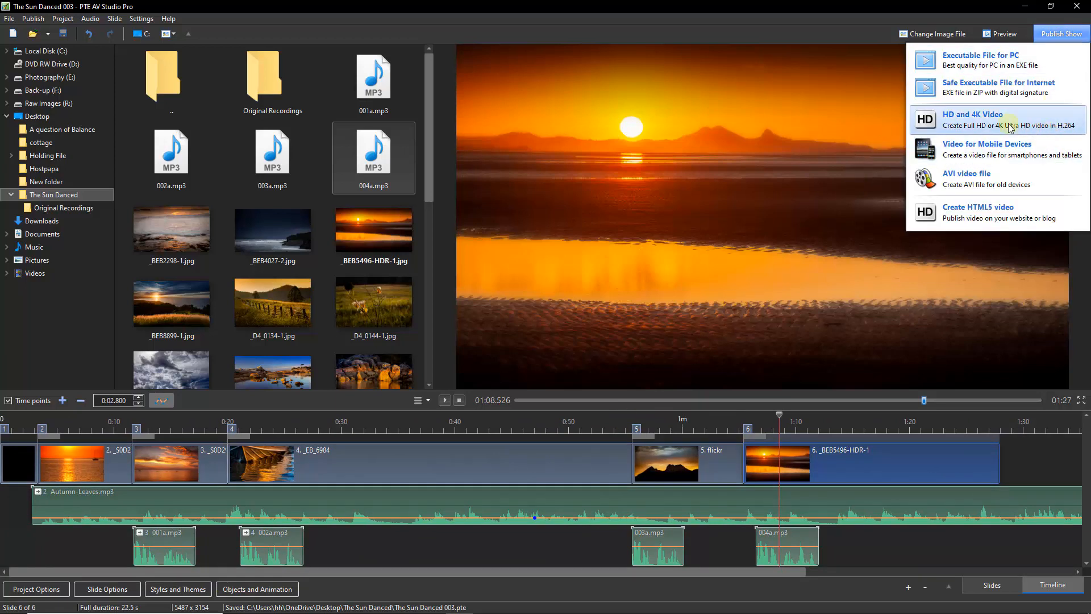
{"action": "left_click", "coordinate": [965, 120]}
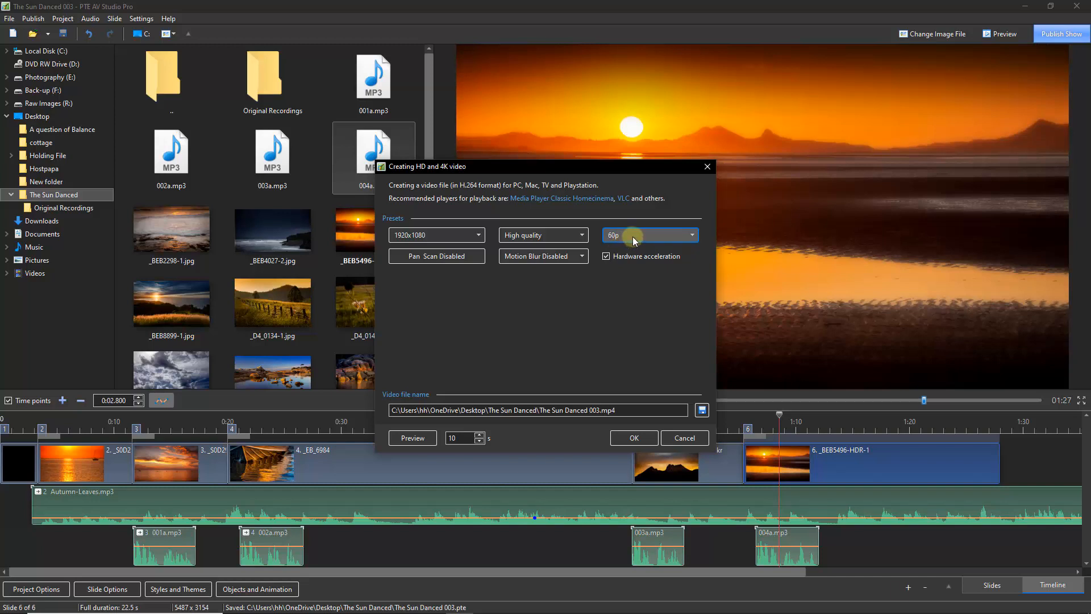
{"action": "left_click", "coordinate": [684, 439]}
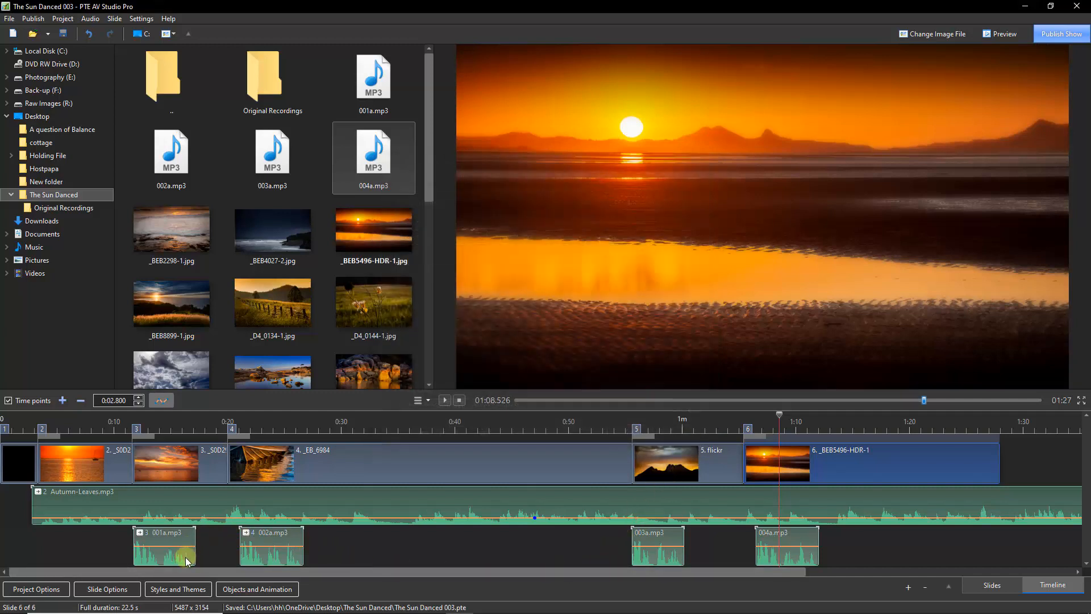
Open the third slide's animation and set the start key frame's horizontal pan to -22
{"action": "left_click", "coordinate": [159, 460]}
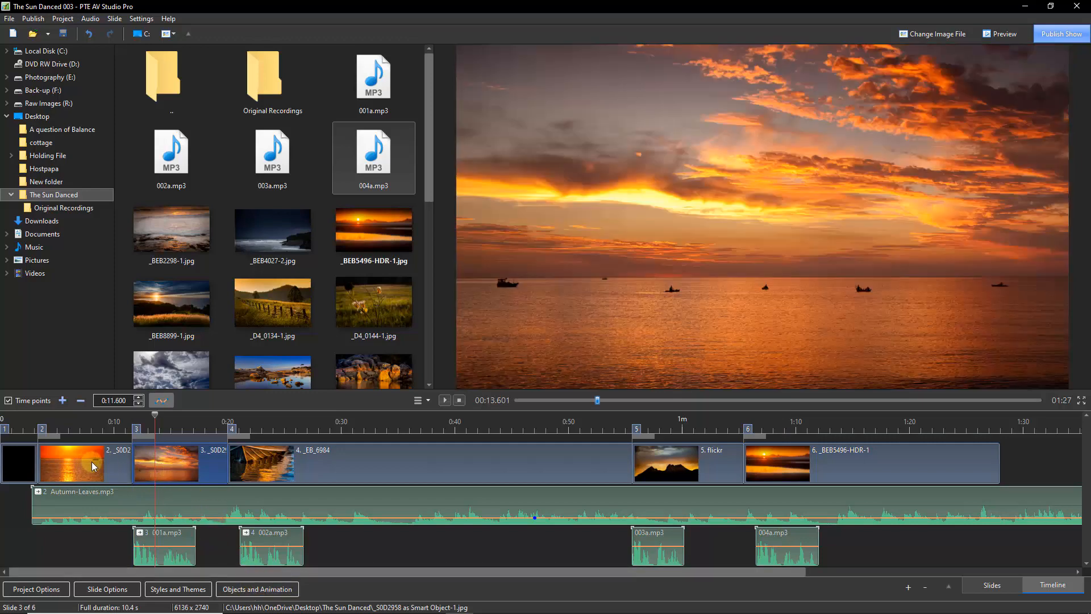
{"action": "left_click", "coordinate": [251, 591]}
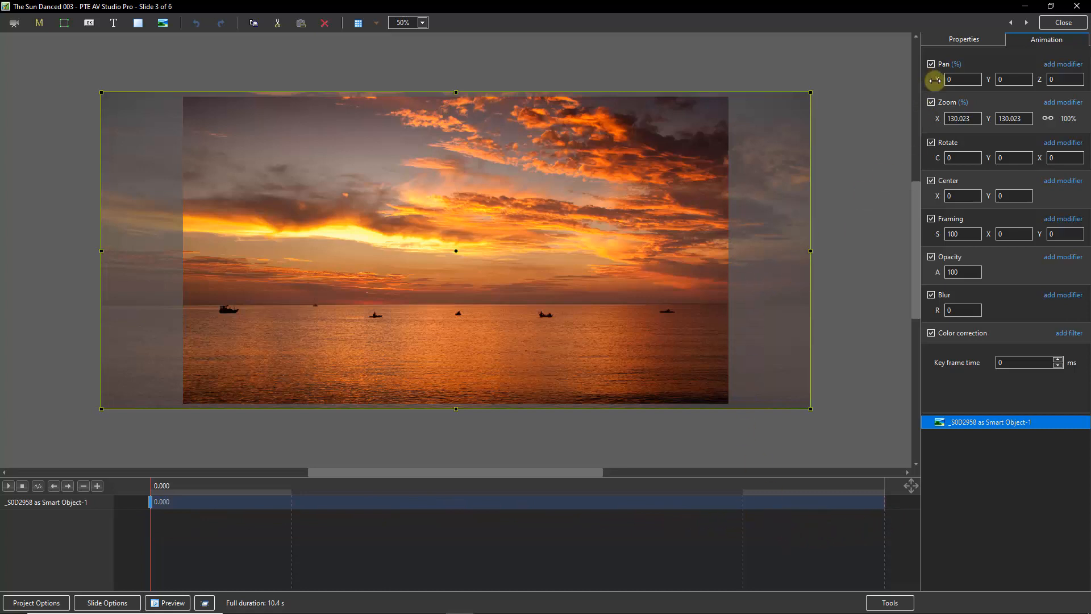
{"action": "left_click_drag", "start_coordinate": [937, 81], "coordinate": [924, 86]}
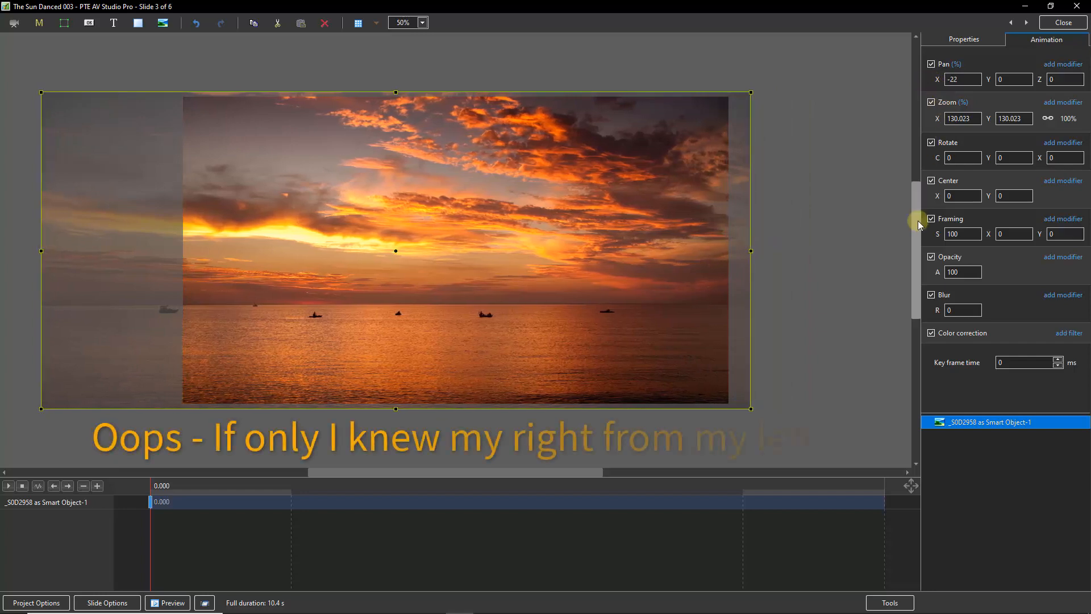
Clone the key frame and move the copy to the end of the slide at 10.400
{"action": "right_click", "coordinate": [866, 506]}
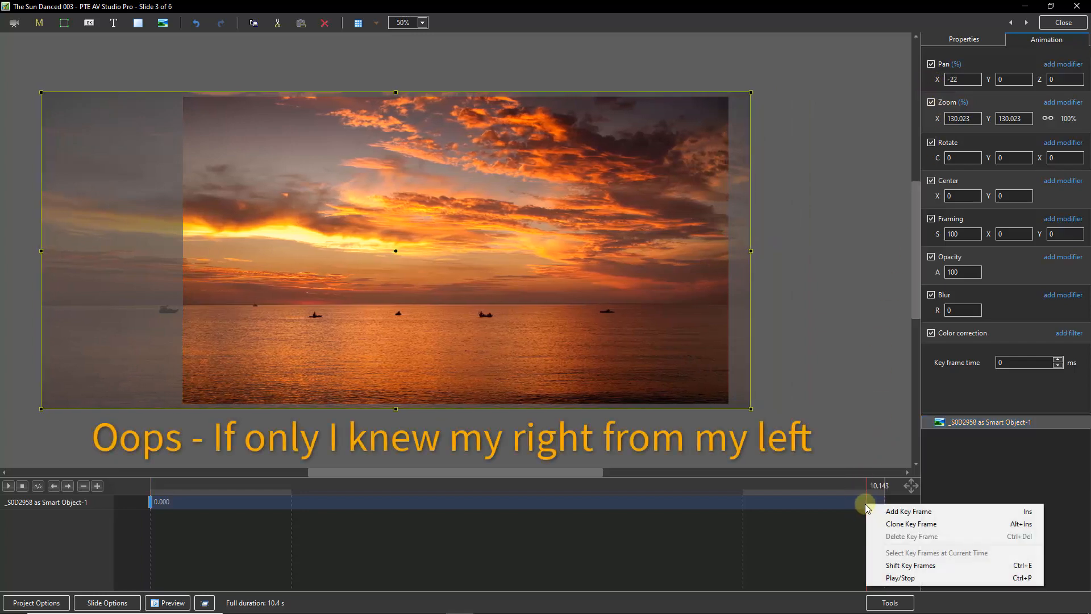
{"action": "left_click", "coordinate": [893, 525]}
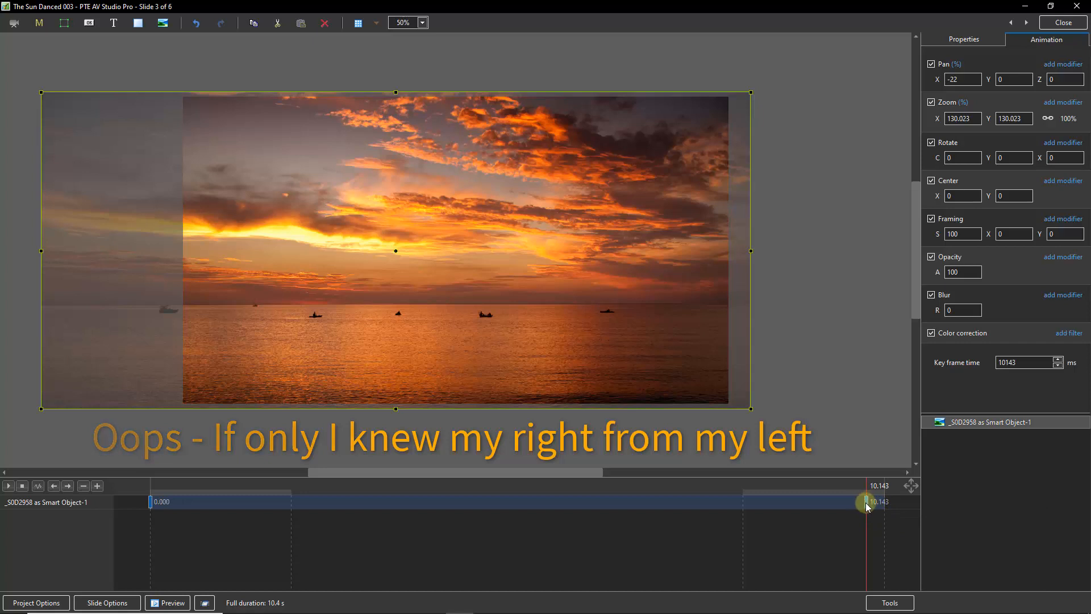
{"action": "left_click_drag", "start_coordinate": [867, 501], "coordinate": [883, 506]}
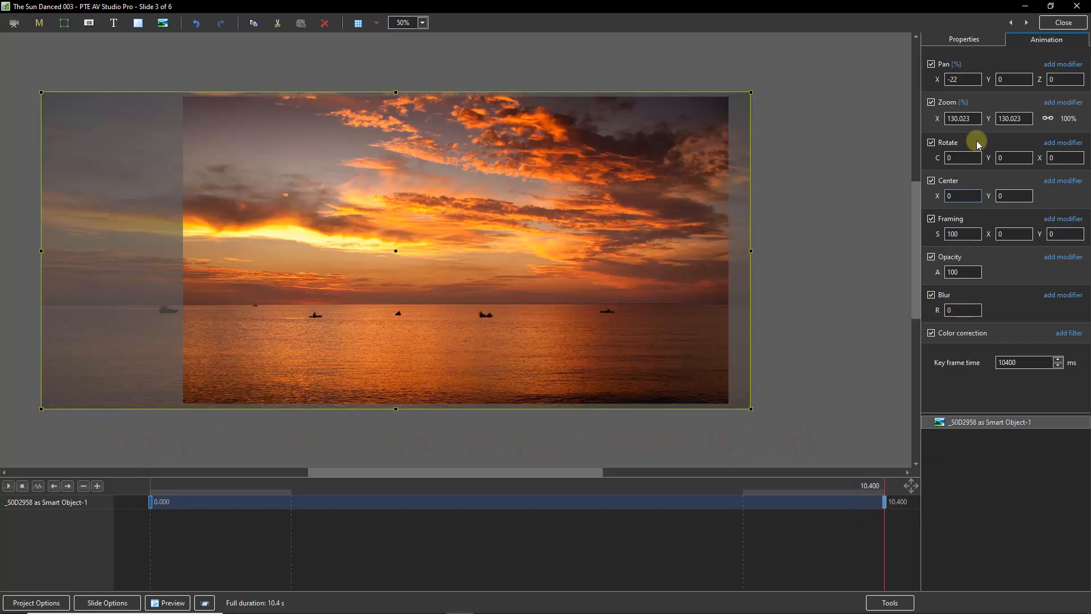
Set the end key frame's horizontal pan to 0 and play the slide's animation from the start
{"action": "left_click_drag", "start_coordinate": [938, 80], "coordinate": [952, 80]}
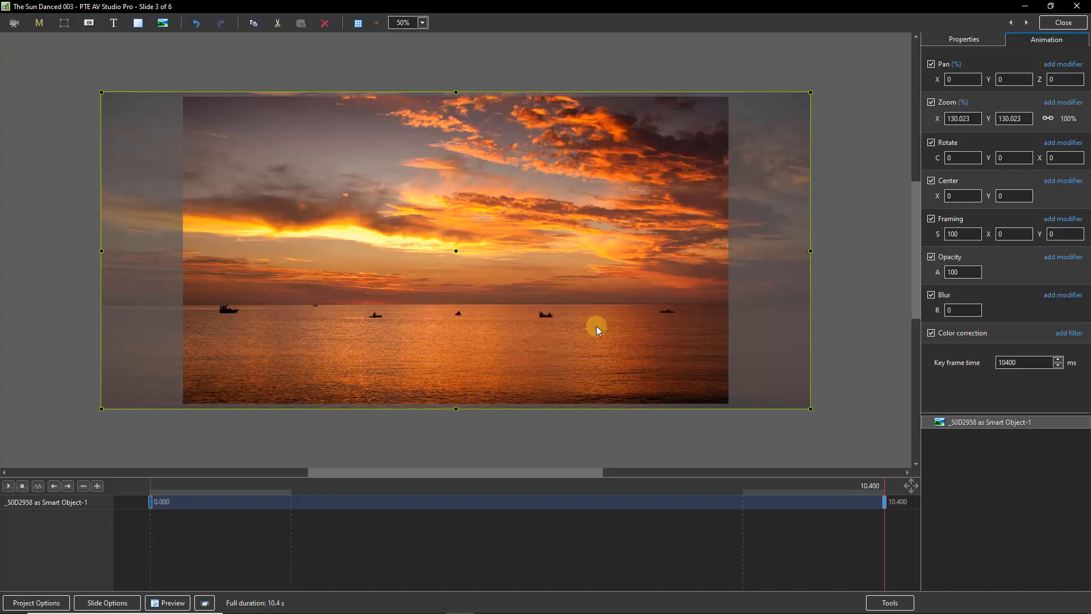
{"action": "left_click", "coordinate": [885, 501]}
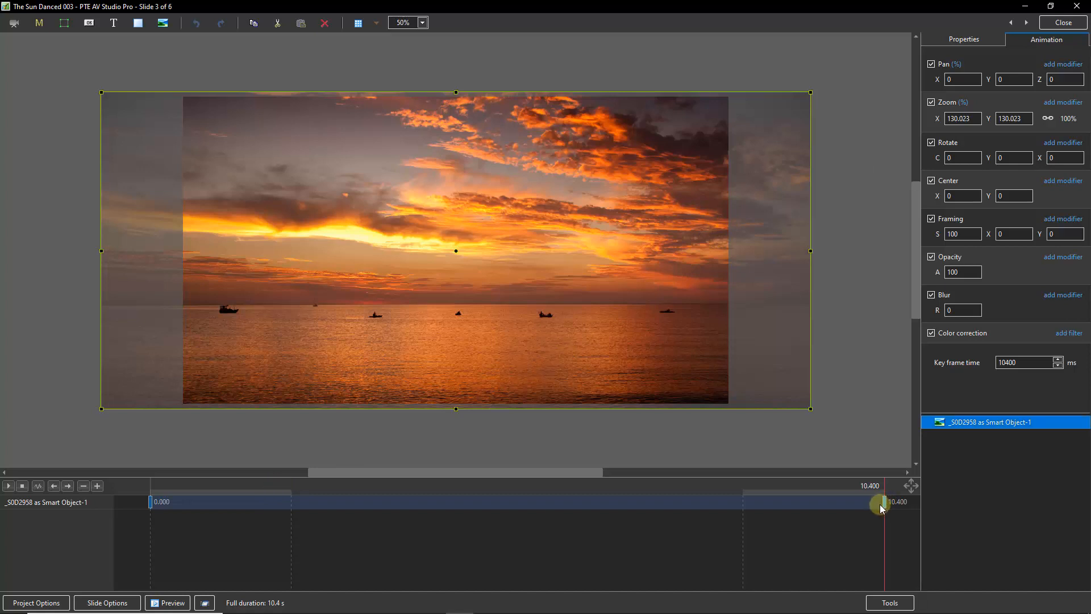
{"action": "left_click", "coordinate": [151, 503]}
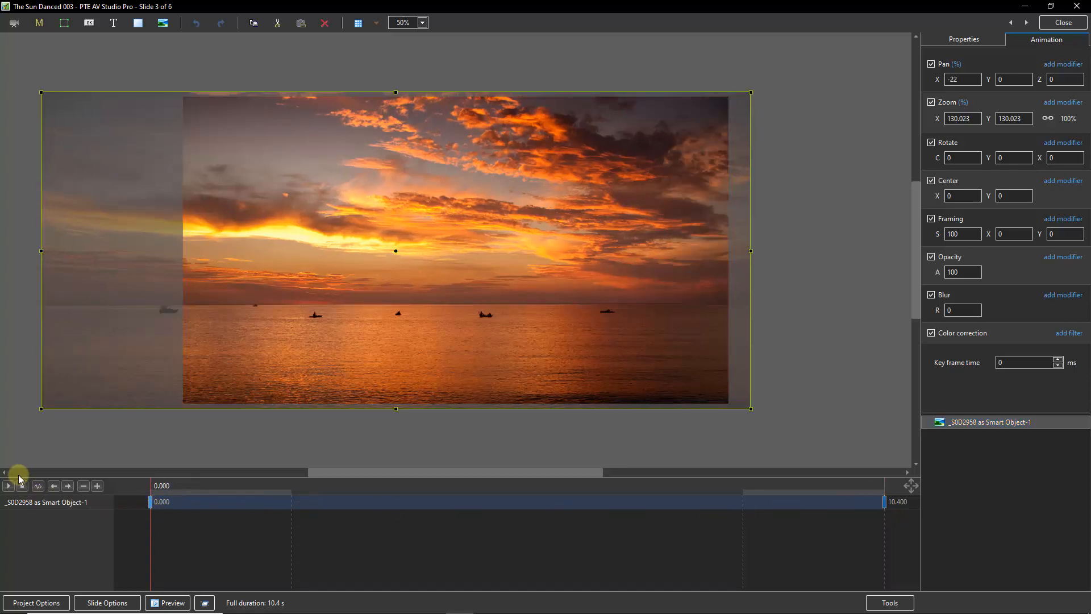
{"action": "left_click", "coordinate": [8, 486]}
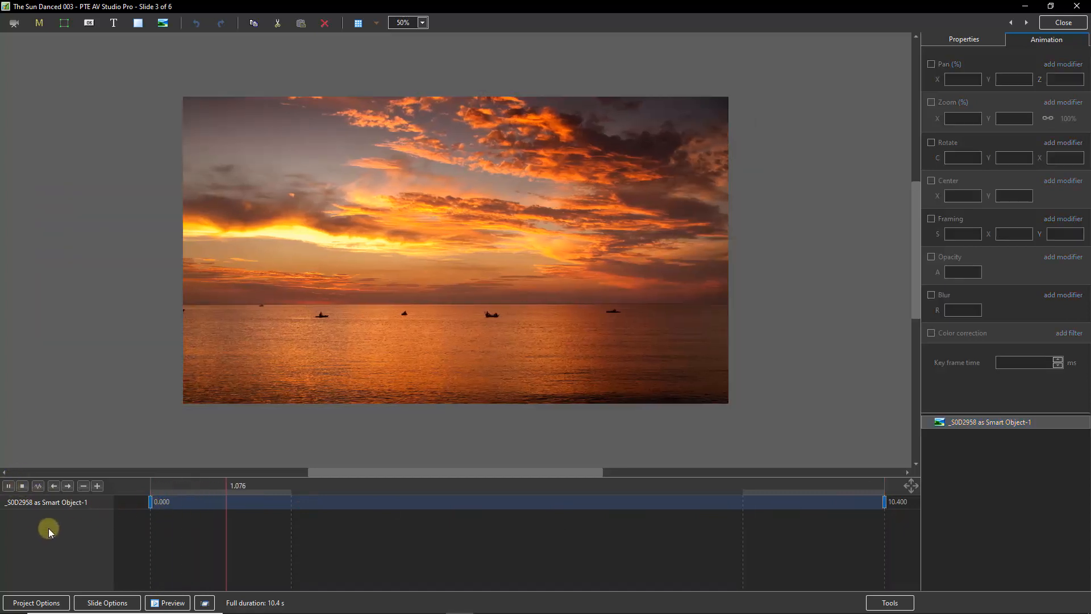